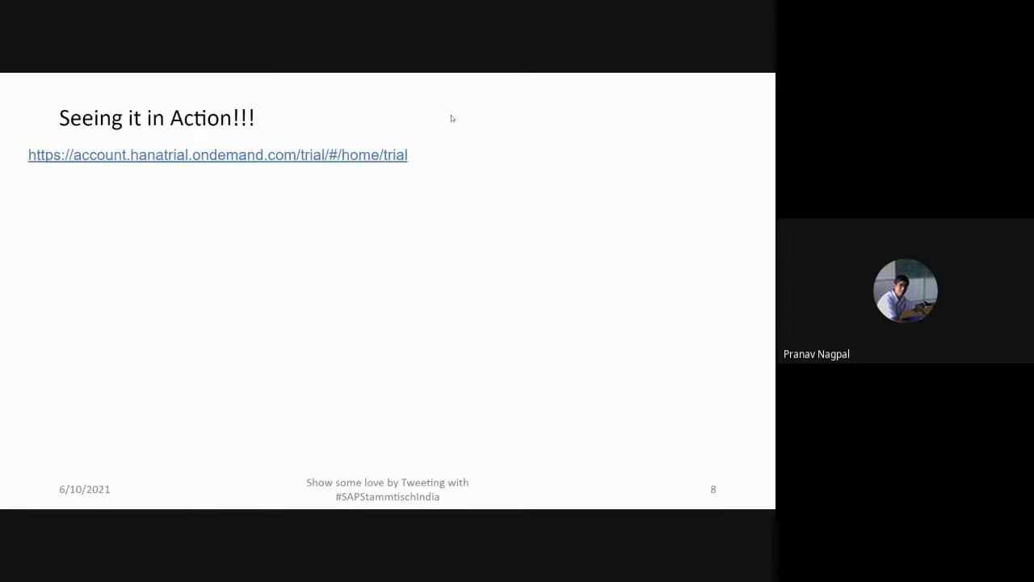
Close the extra Discovery Center tab, exit the slideshow, and select the trial link text on slide 8
key("alt+Tab")
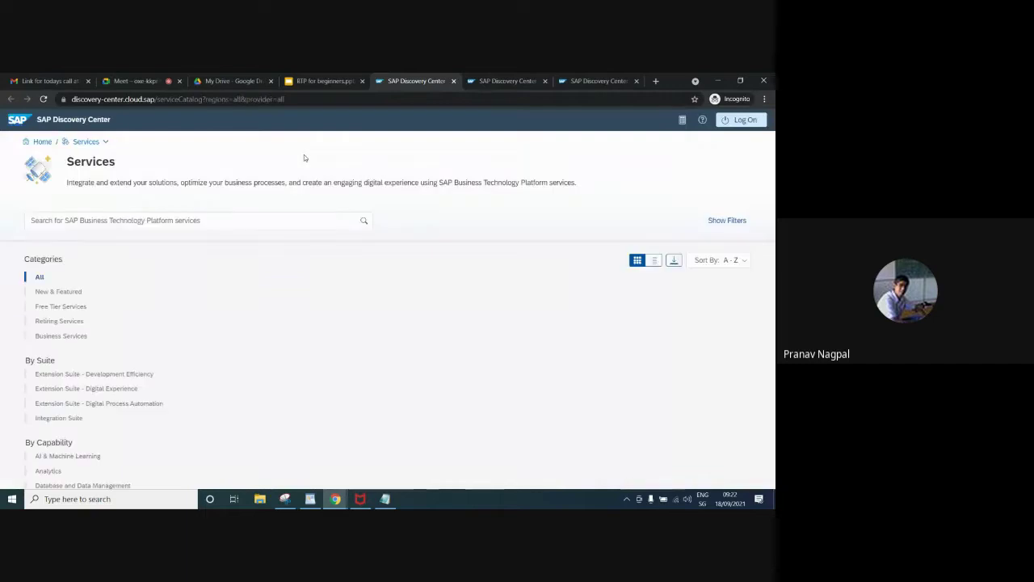
left_click(453, 80)
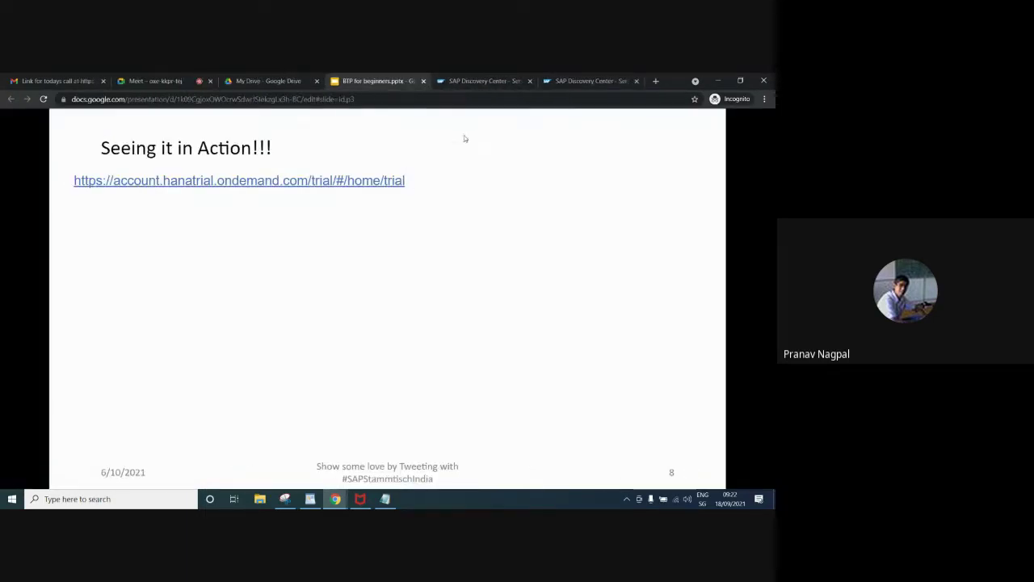
key("Escape")
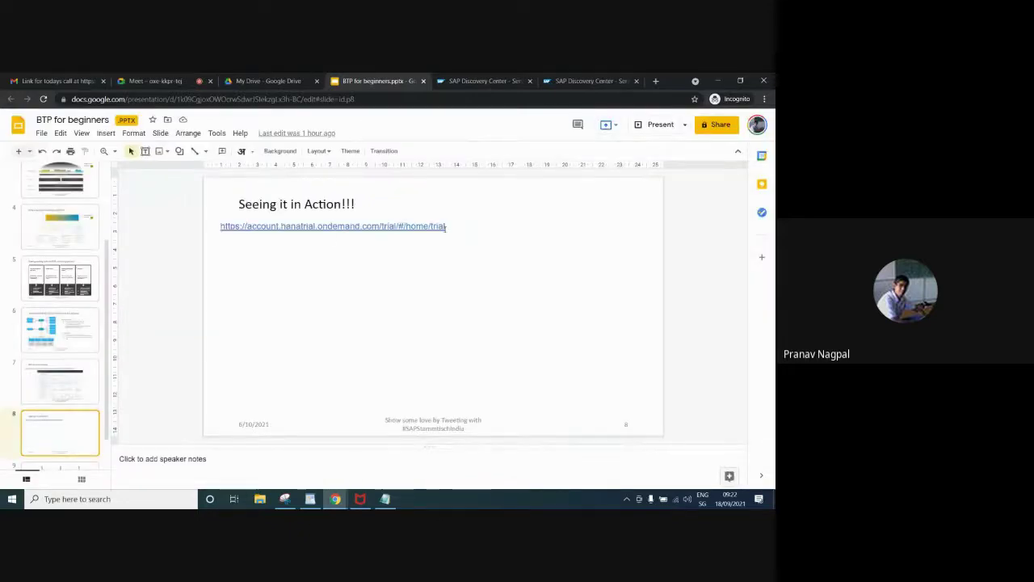
left_click(448, 227)
left_click_drag(334, 227, 224, 233)
key("ctrl+c")
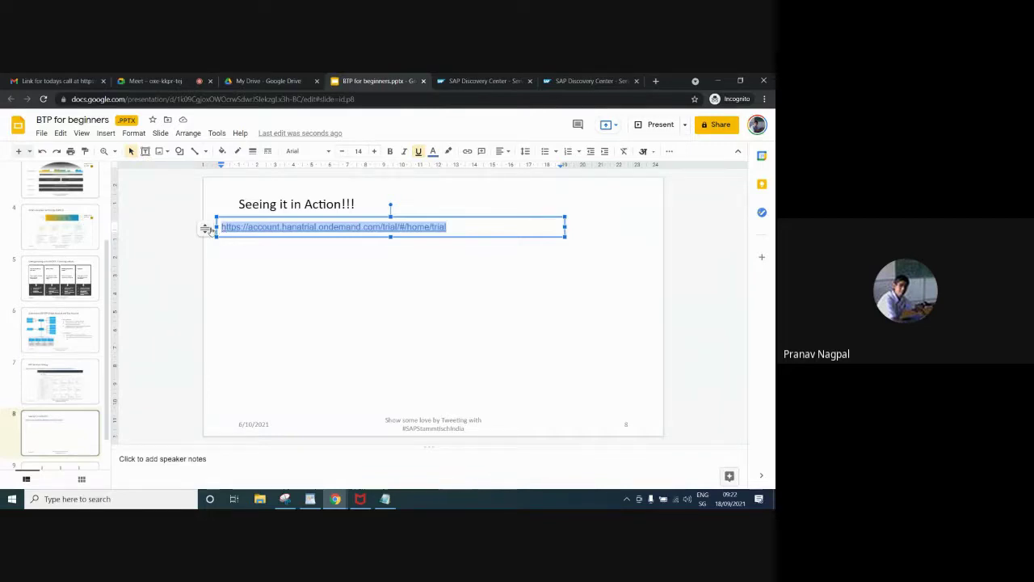
Load the pasted account.hanatrial.ondemand.com trial link in a new Incognito tab
left_click(655, 80)
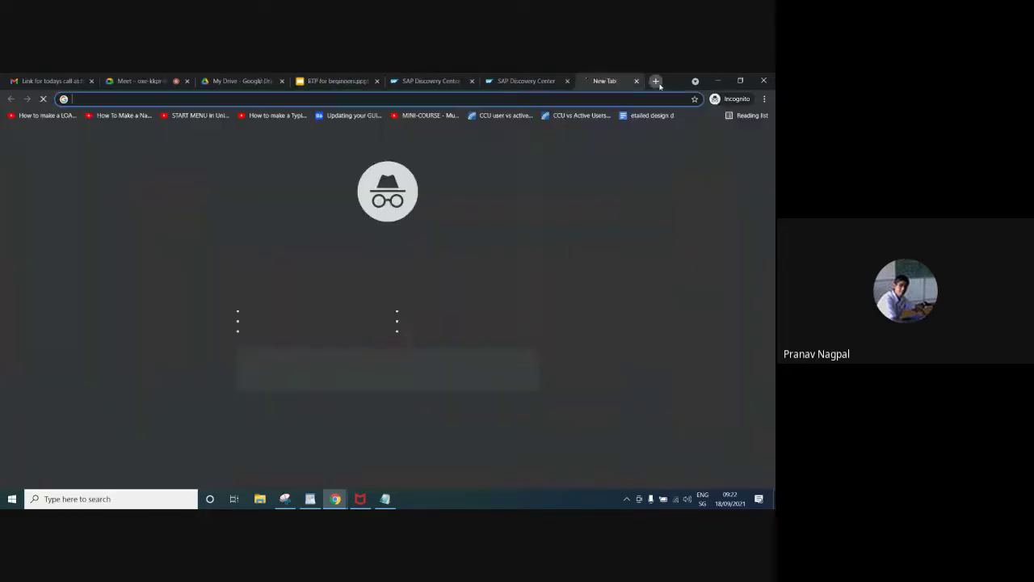
key("ctrl+v")
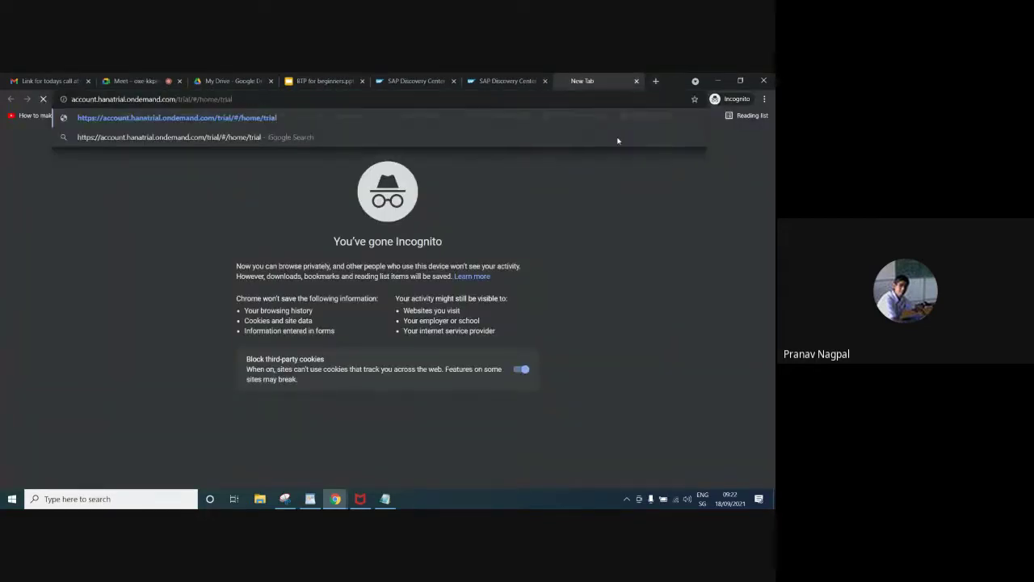
key("Return")
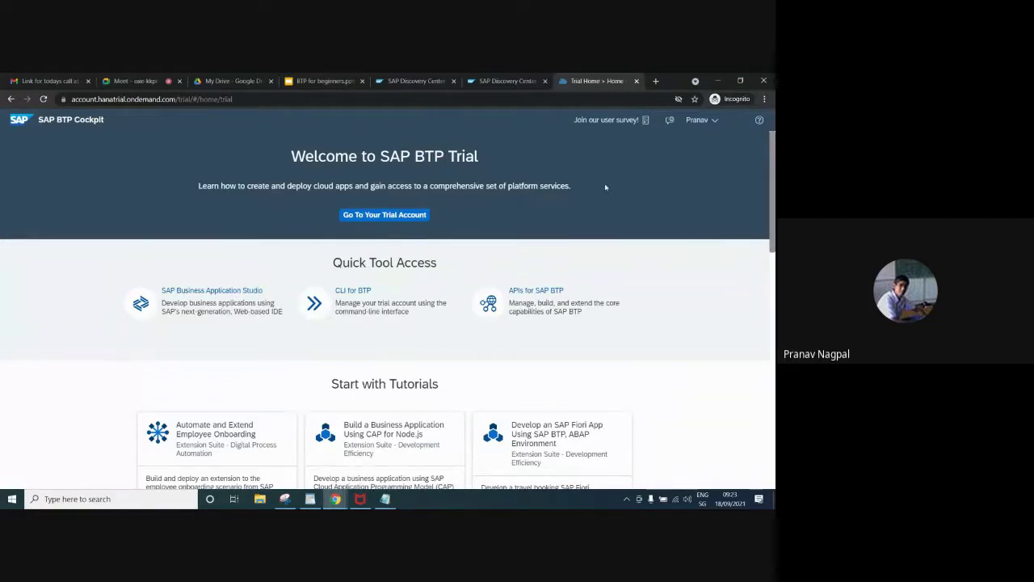
Enter the trial global account and bring up the Create Subaccount dialog
left_click(416, 216)
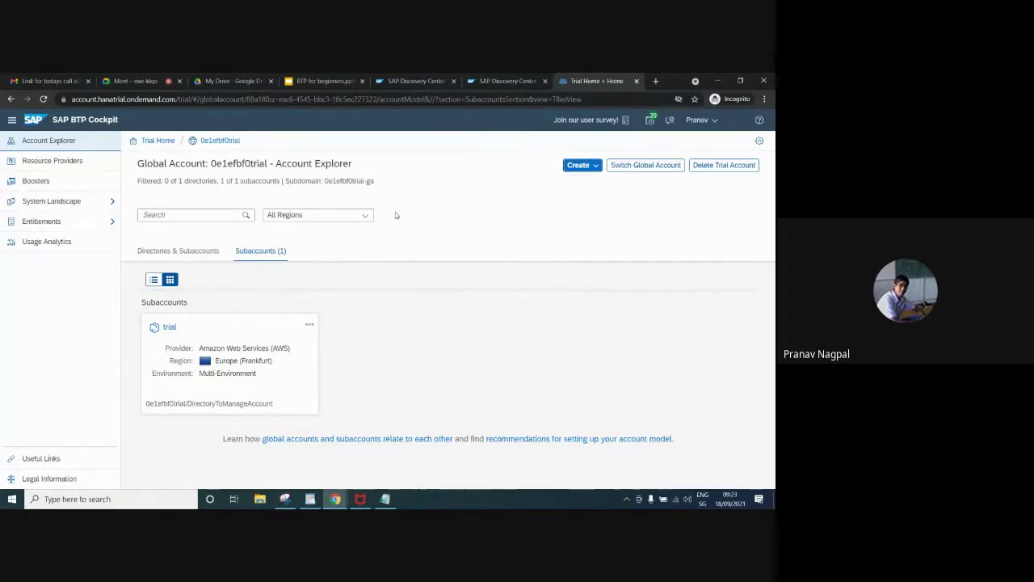
left_click(592, 165)
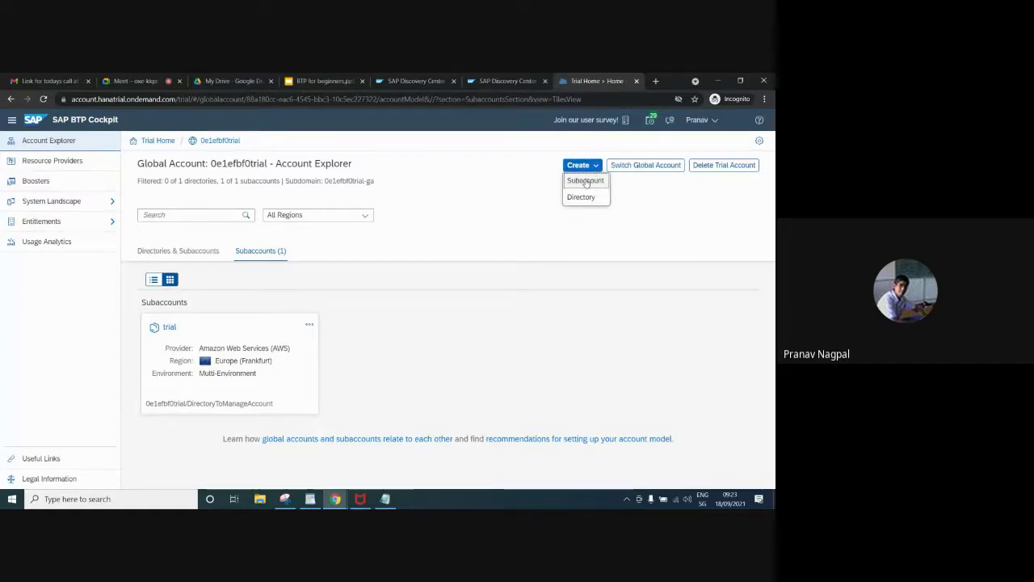
left_click(587, 181)
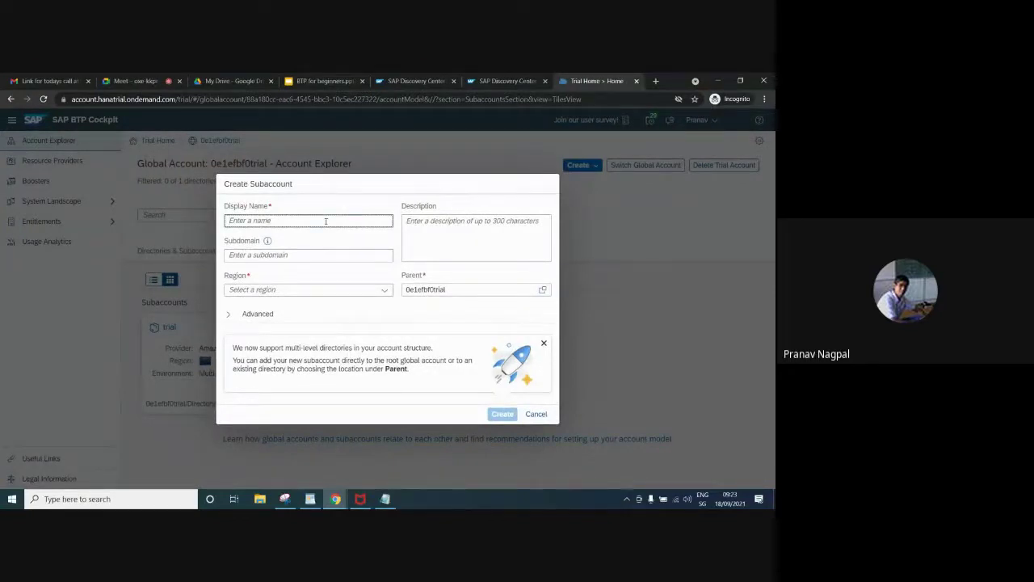
Begin a Demo subaccount, look through the region list, then cancel the dialog
type("Demo")
left_click(289, 254)
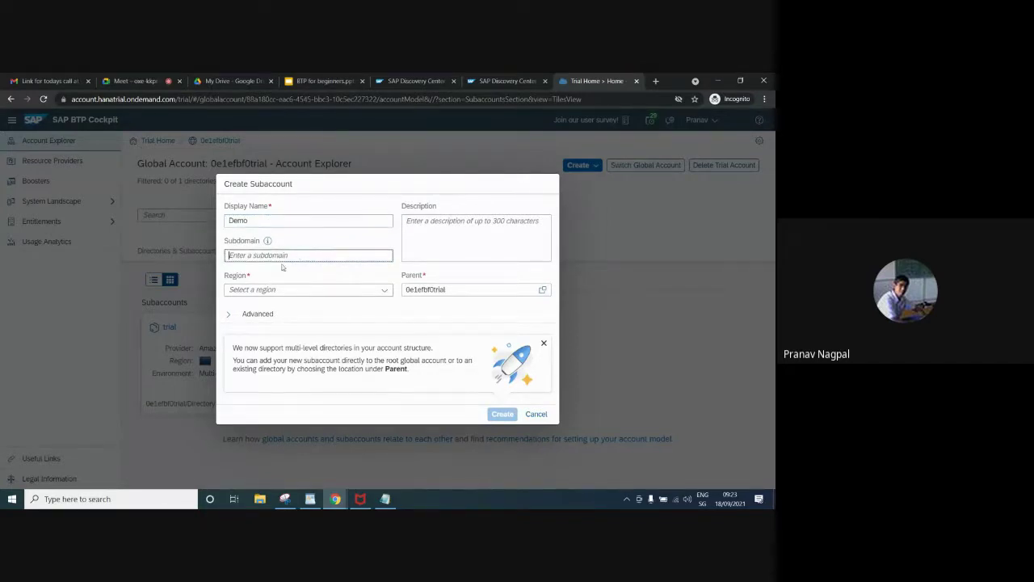
left_click(323, 289)
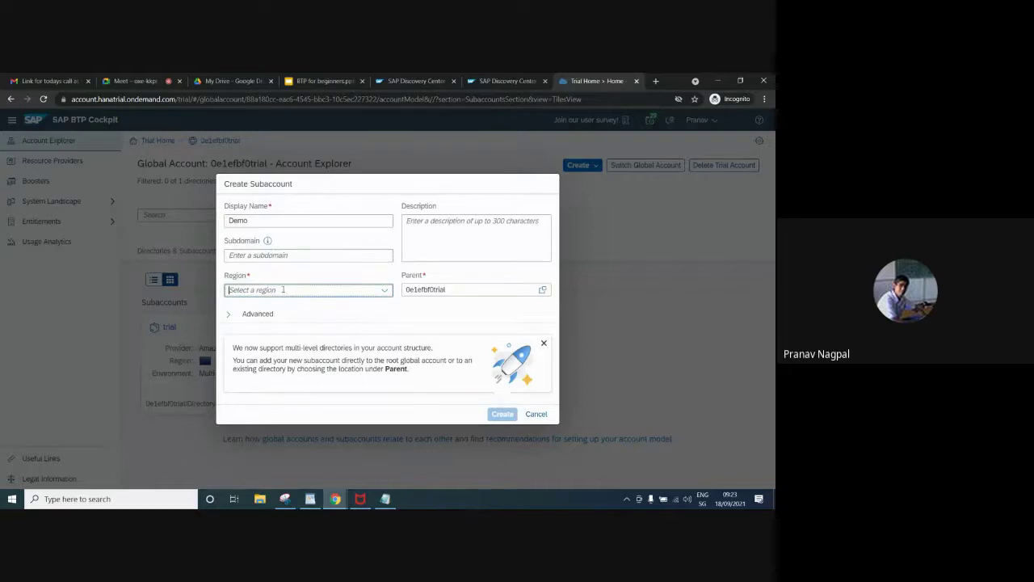
left_click(383, 291)
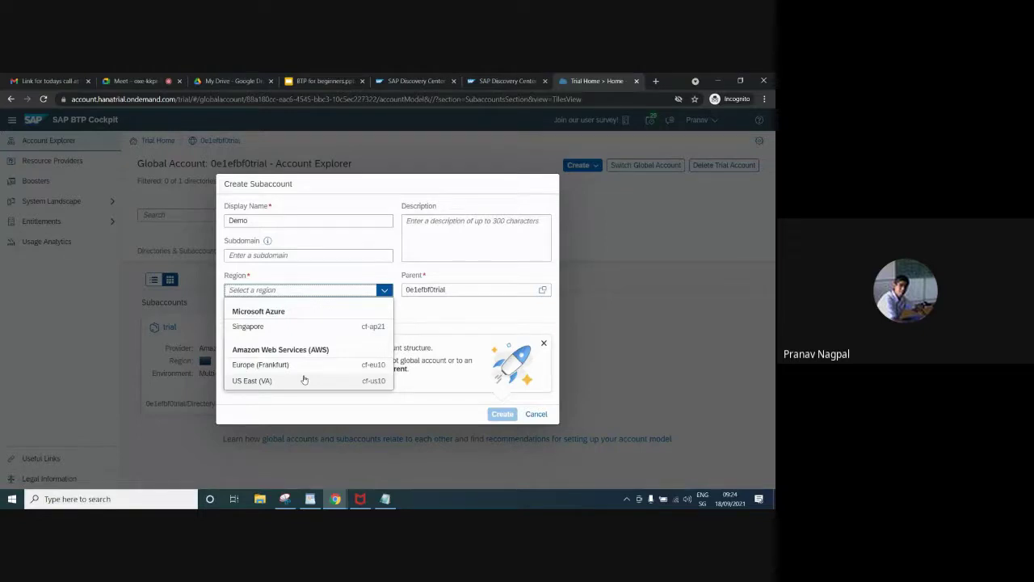
left_click(185, 367)
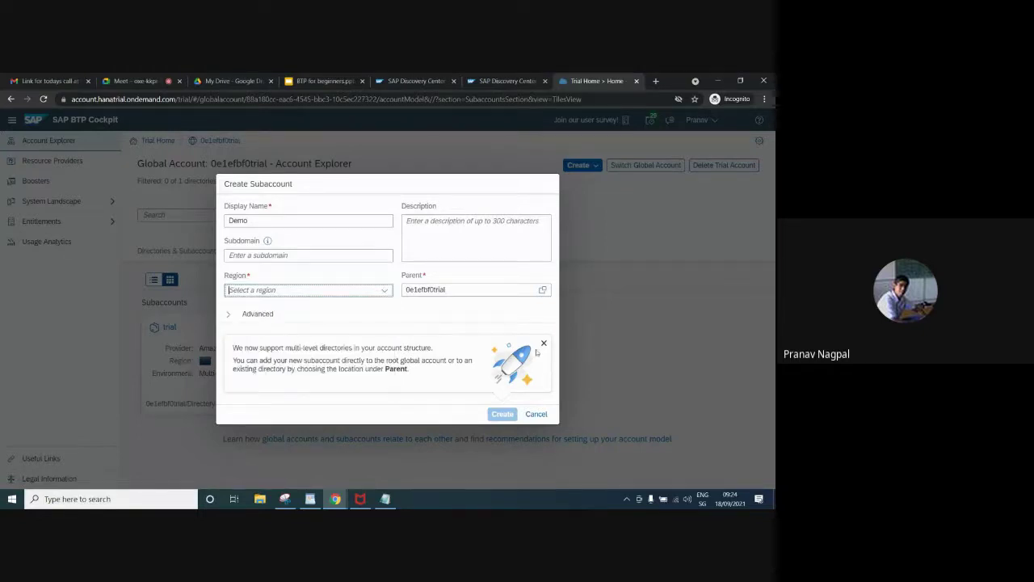
left_click(534, 415)
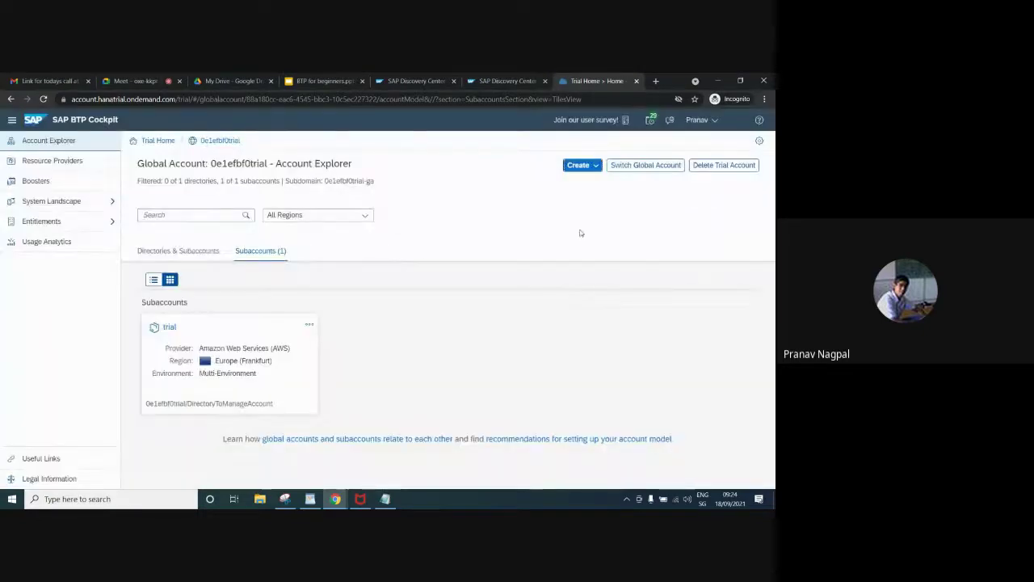
Create the Demo subaccount in the US East (VA) region
left_click(582, 166)
left_click(583, 180)
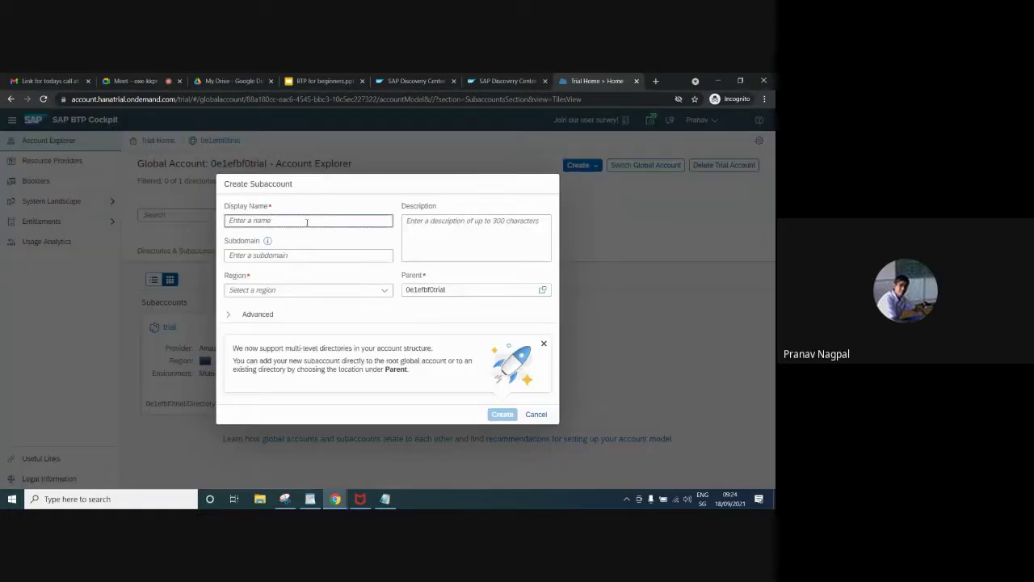
type("Demo")
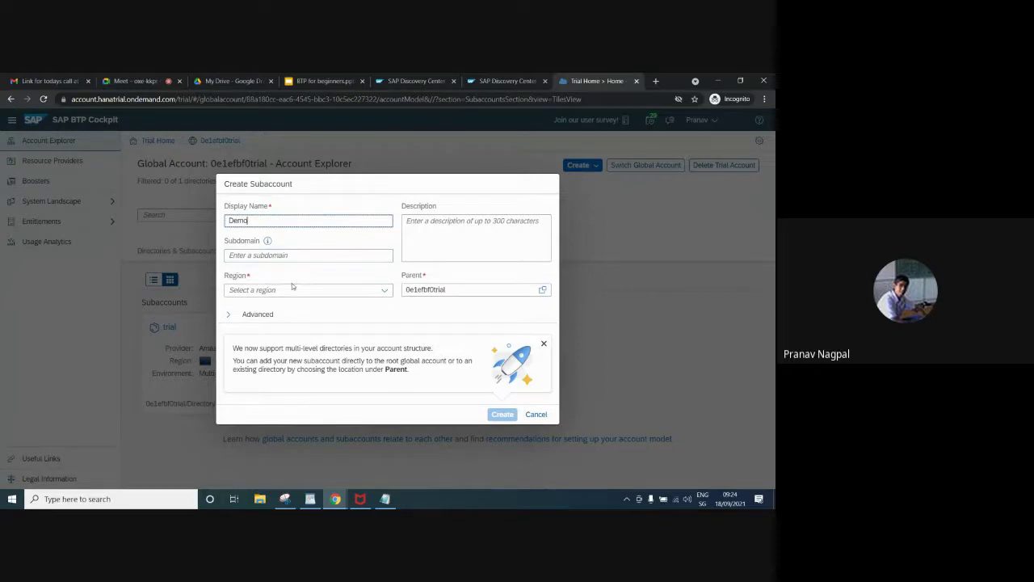
left_click(385, 290)
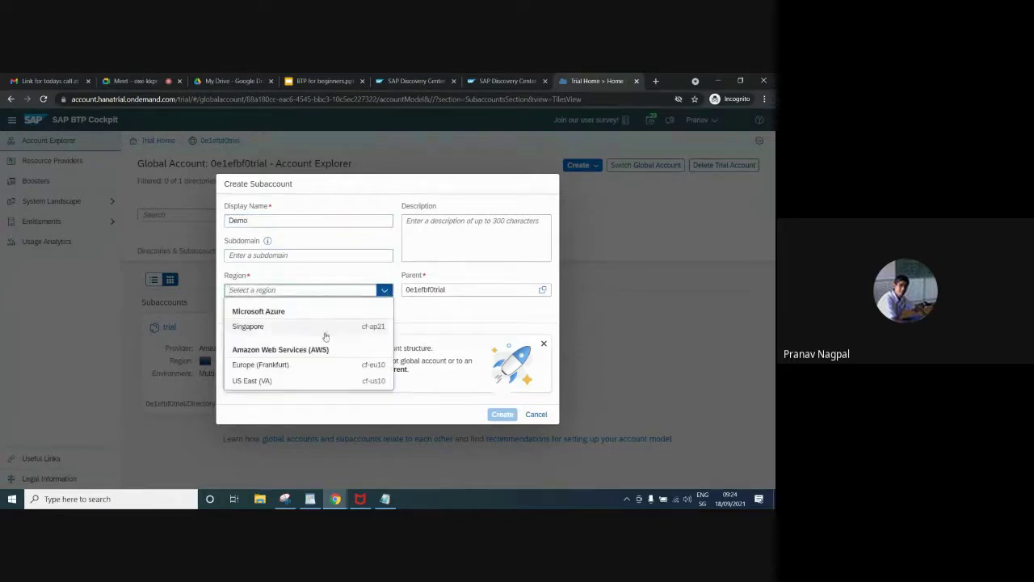
left_click(296, 382)
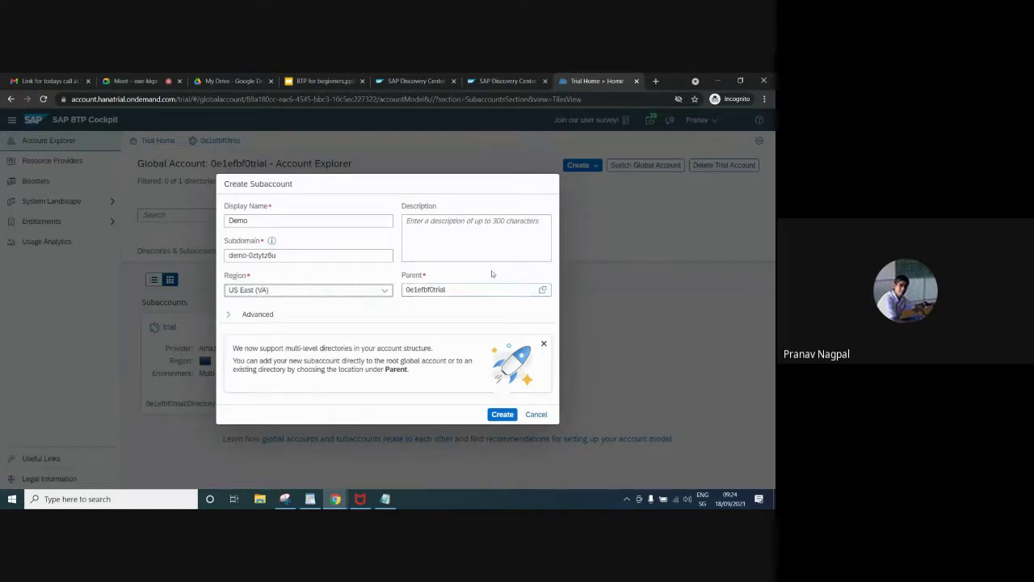
left_click(503, 415)
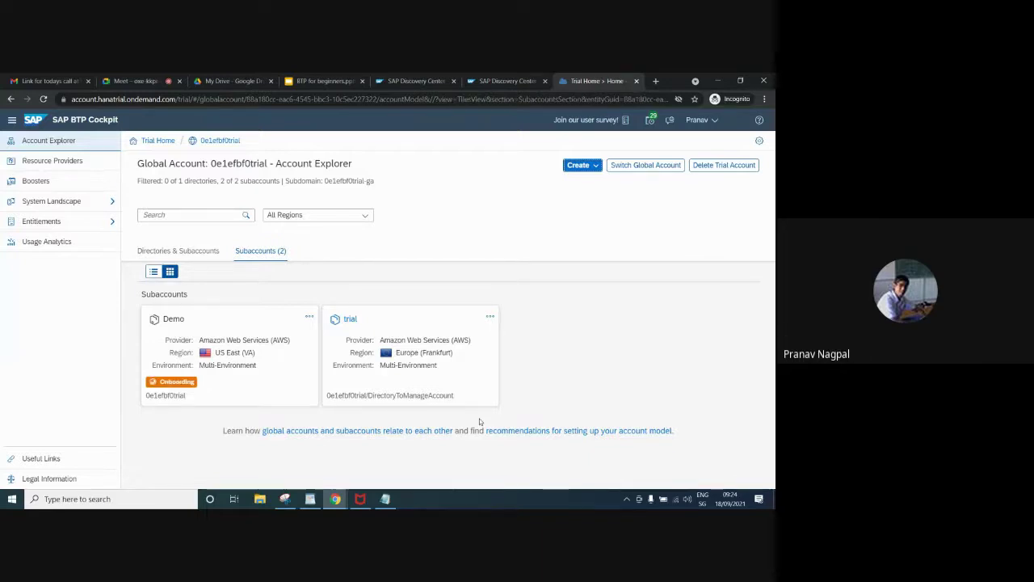
Show trial and Demo in the Directories & Subaccounts tree and open the user menu
left_click(195, 261)
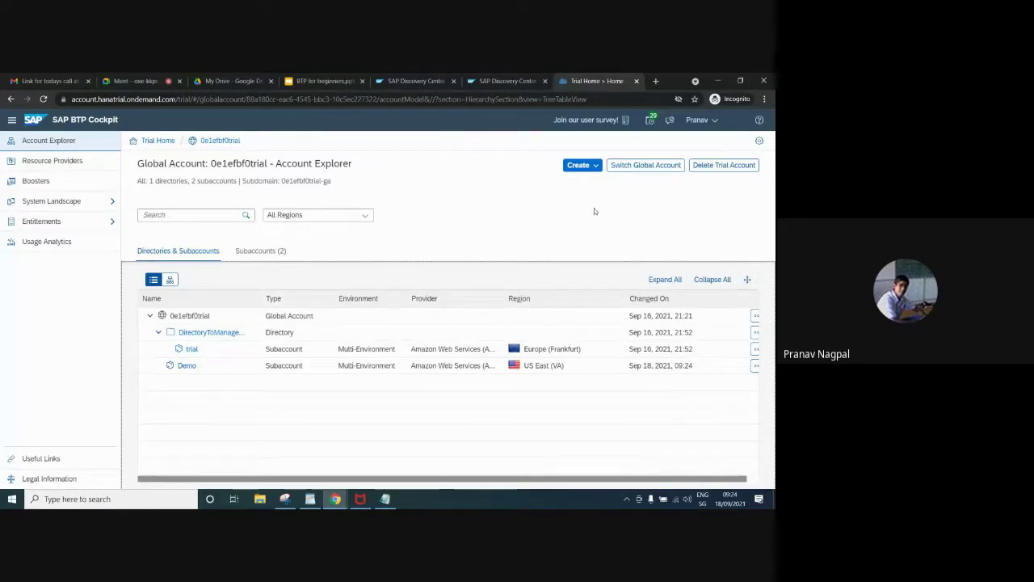
left_click(696, 120)
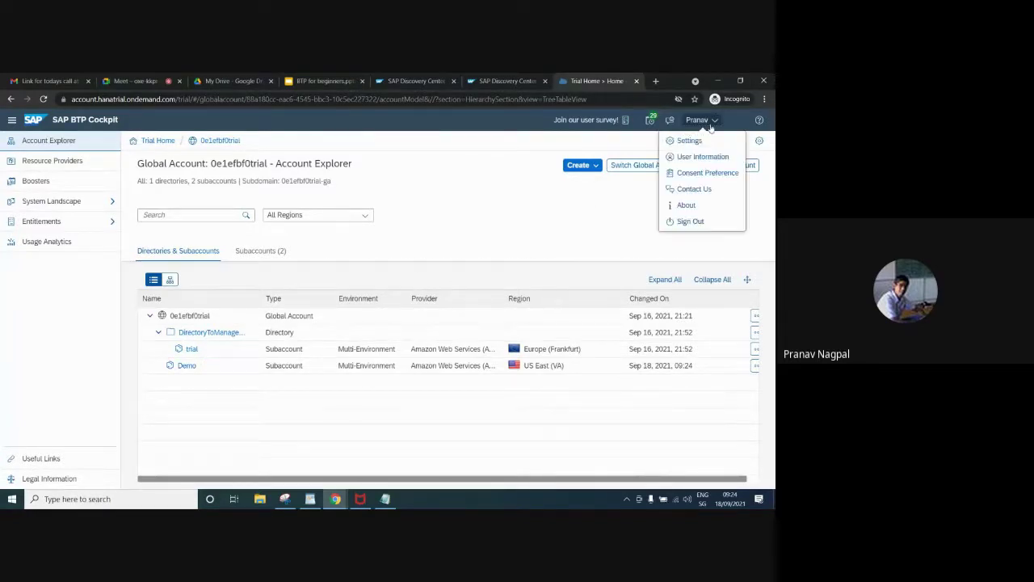
View the cockpit's About version details, then list Demo and trial under Subaccounts (2)
left_click(685, 204)
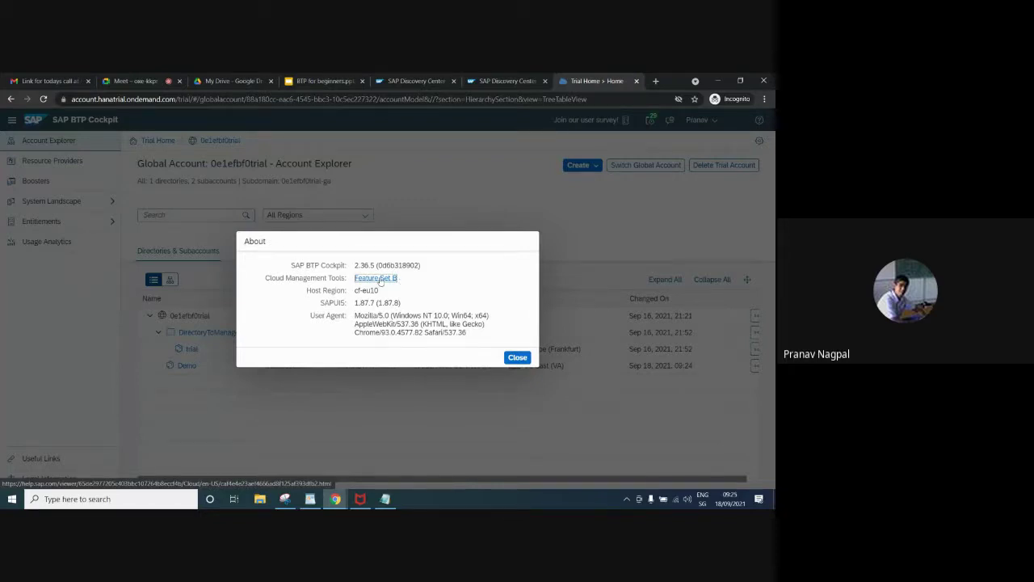
left_click(512, 357)
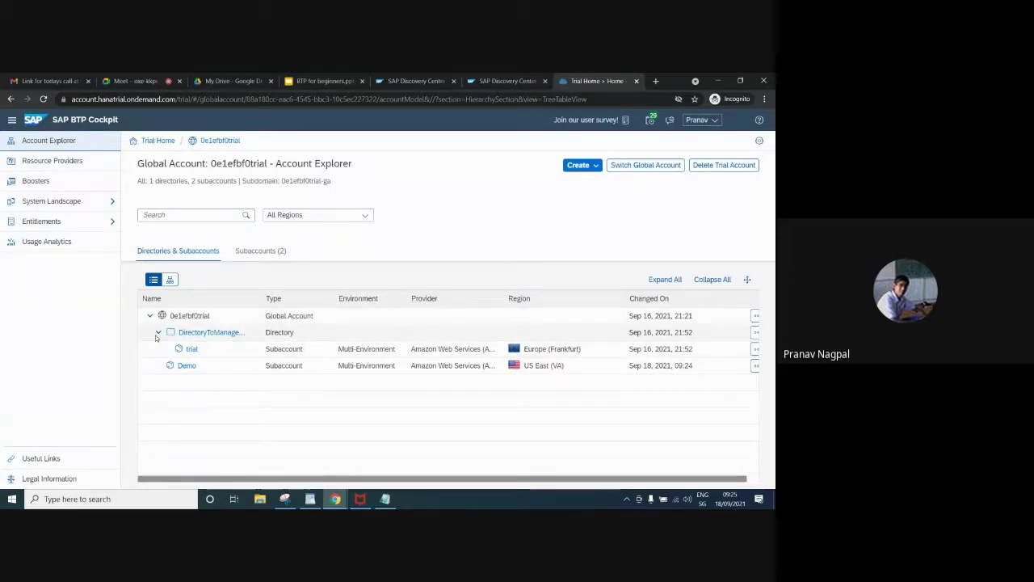
left_click(156, 141)
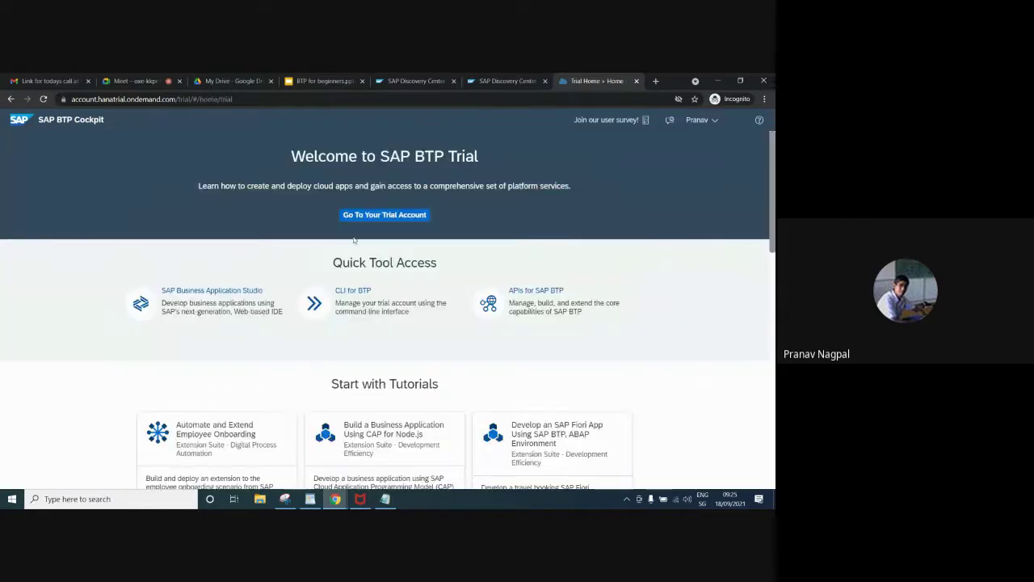
left_click(364, 216)
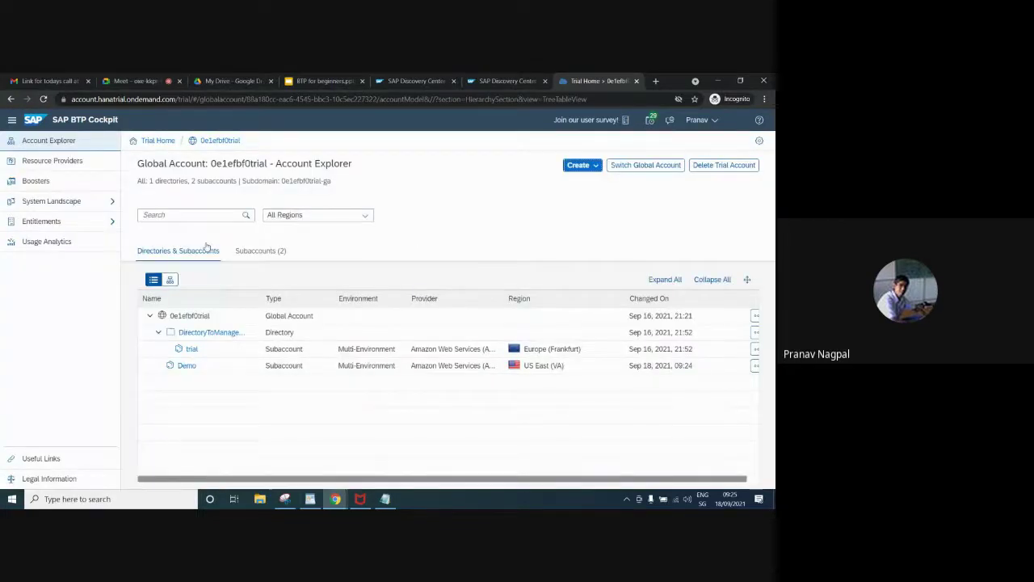
left_click(255, 255)
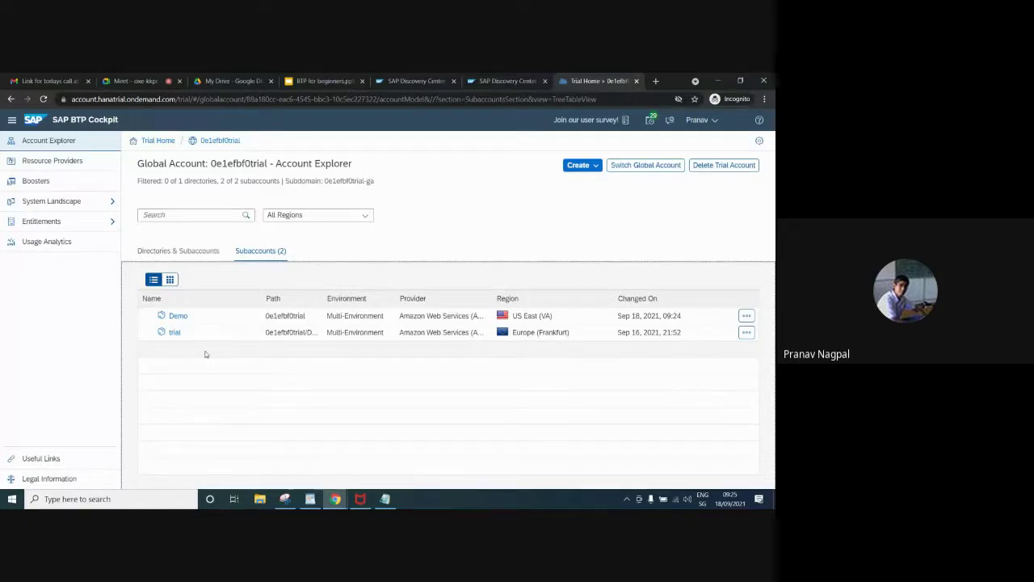
Switch Account Explorer to the Directories & Subaccounts tree showing trial under its directory
left_click(179, 257)
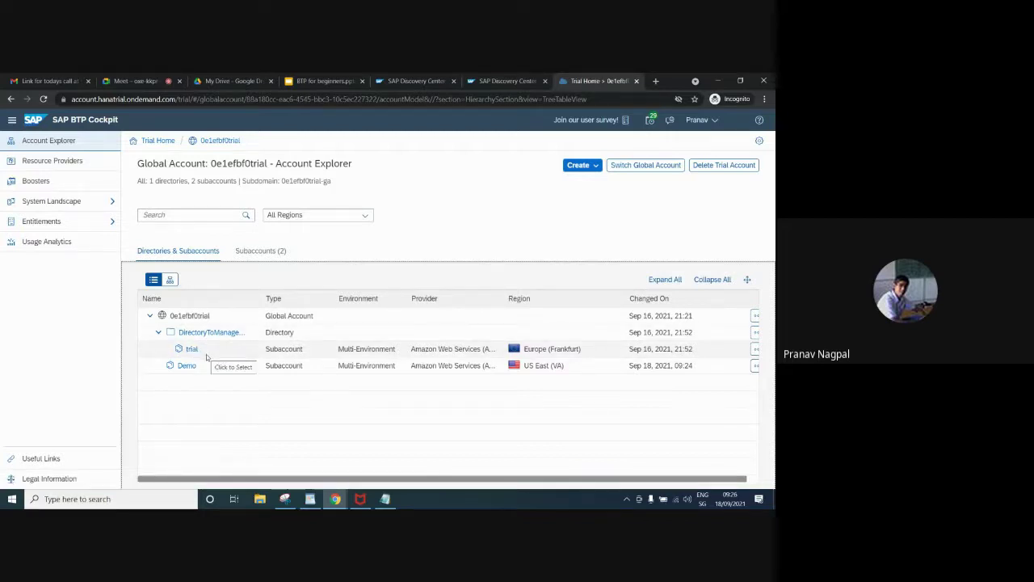
Collapse the directory holding trial, then return to the Subaccounts (2) list
left_click(158, 332)
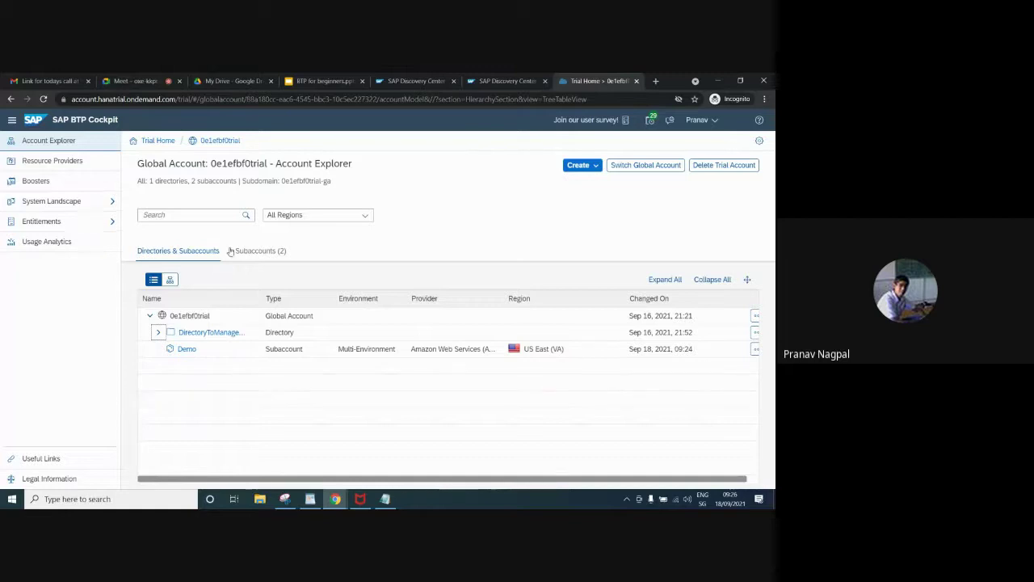
left_click(260, 251)
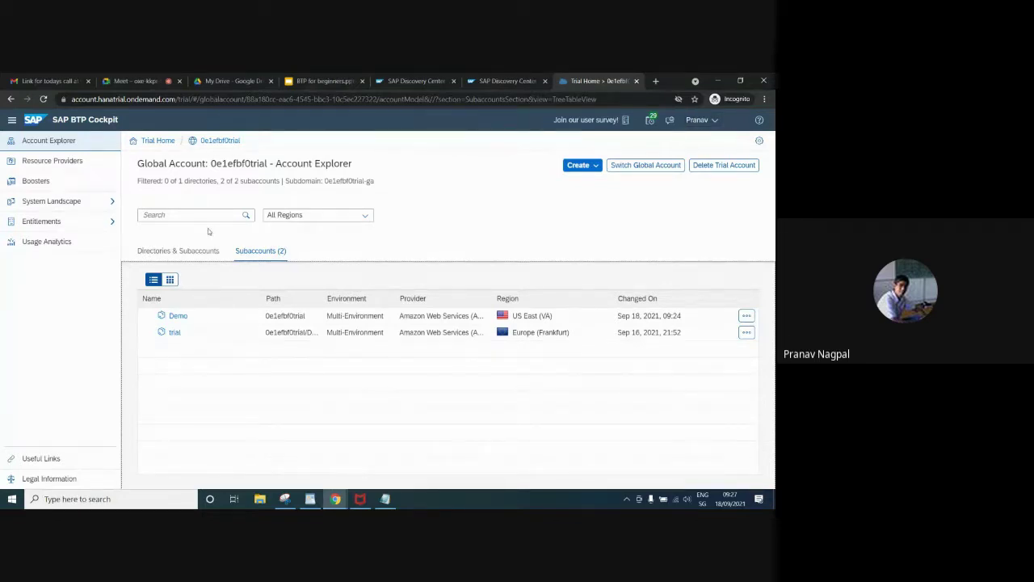
Open Boosters from the left navigation to see guides like Prepare an Account for ABAP Trial
left_click(98, 186)
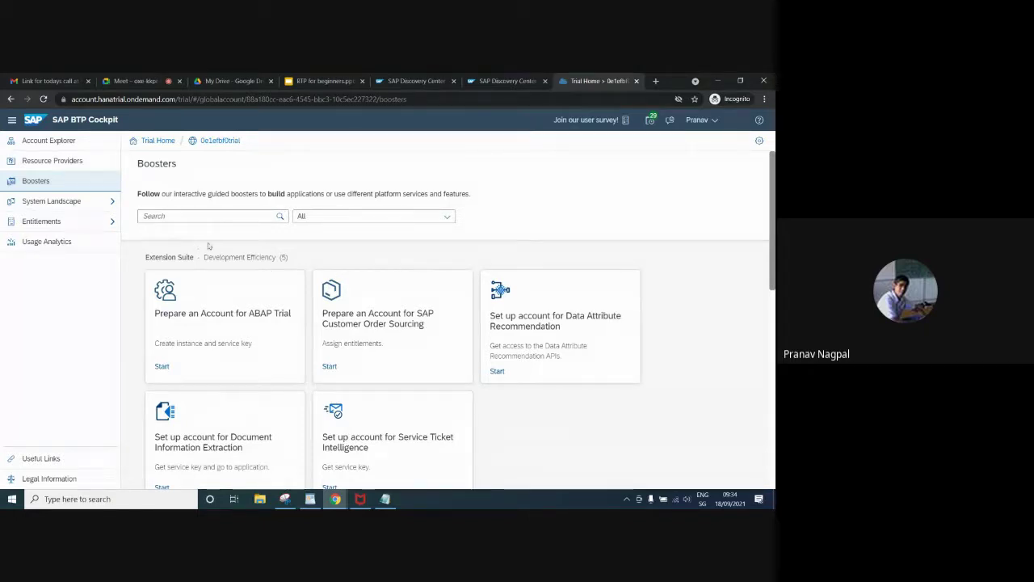
left_click(263, 267)
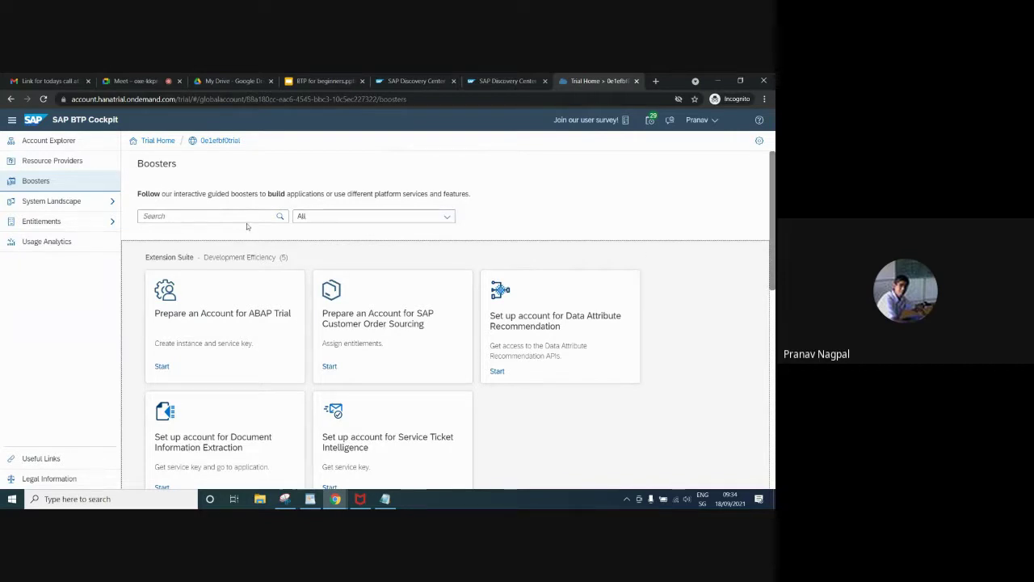
left_click_drag(773, 261, 767, 420)
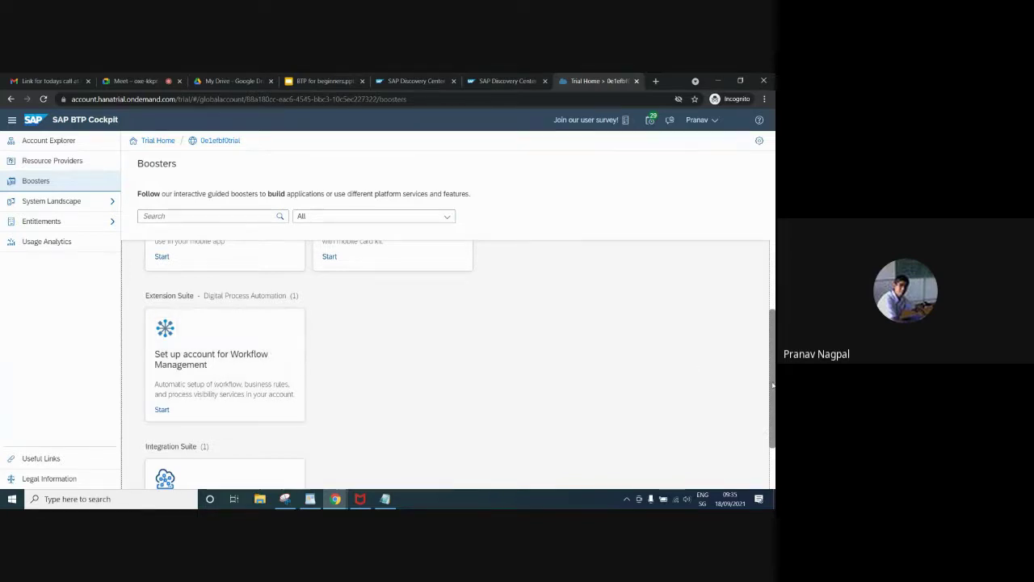
left_click_drag(770, 384, 773, 321)
left_click_drag(773, 301, 771, 370)
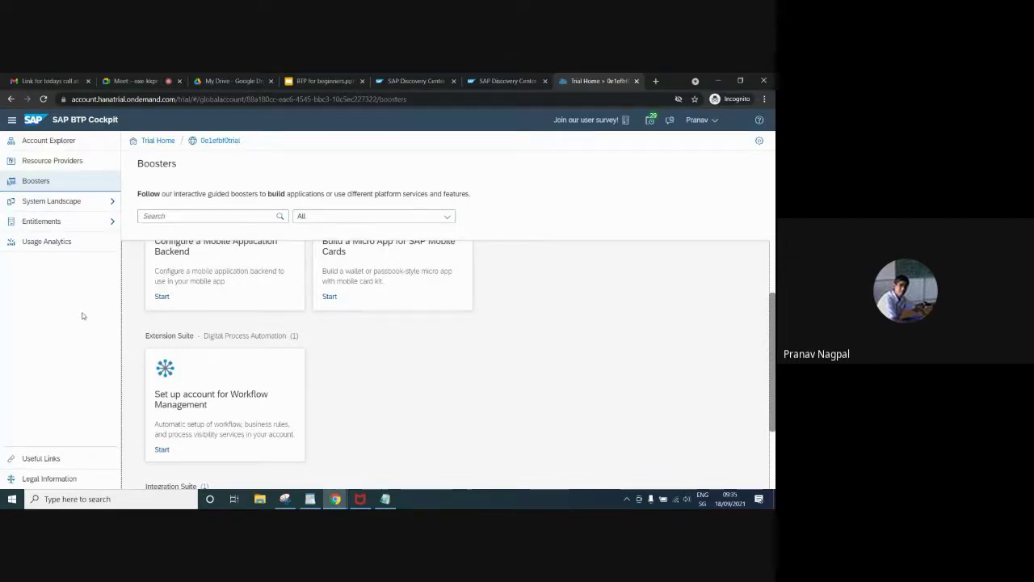
Load and scroll the trial subaccount's Entity Assignments, then view Service Assignments for 55 services
left_click(82, 224)
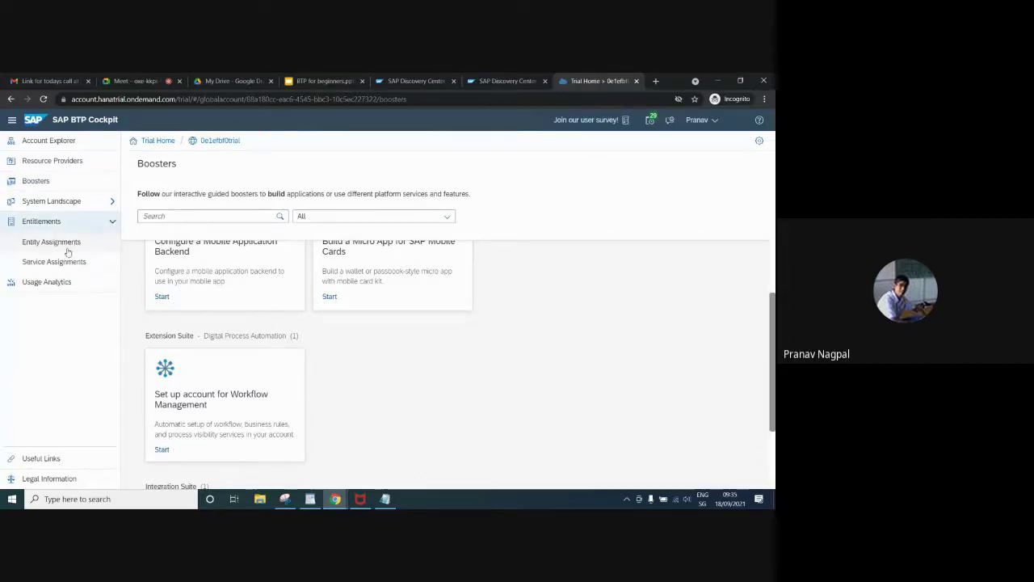
left_click(53, 244)
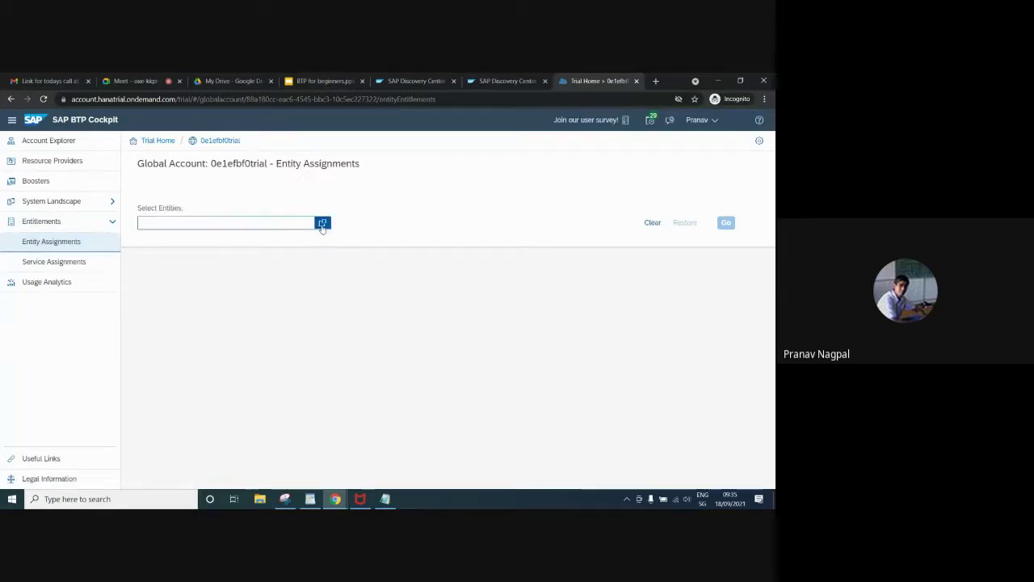
left_click(322, 222)
left_click(303, 243)
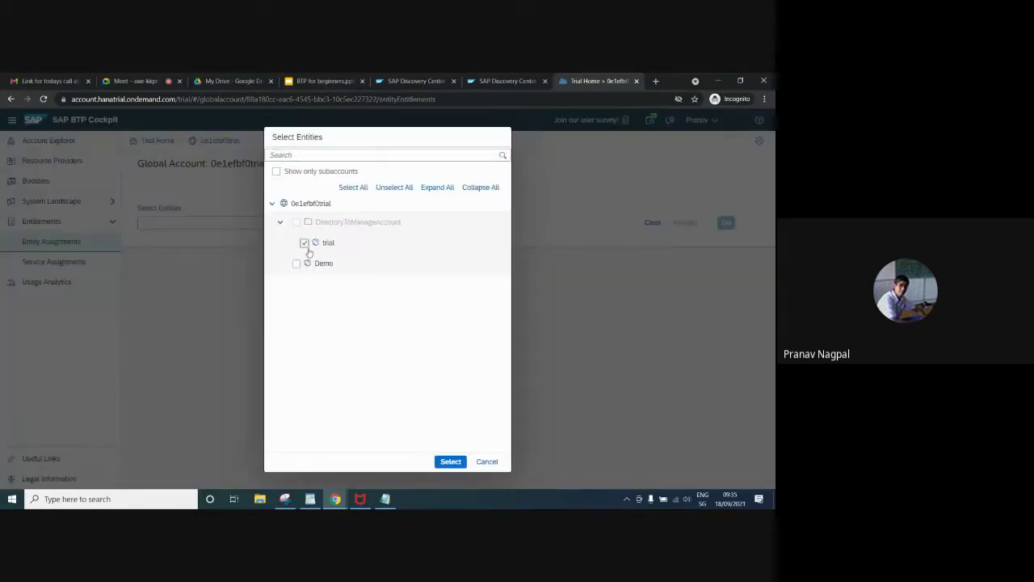
left_click(451, 462)
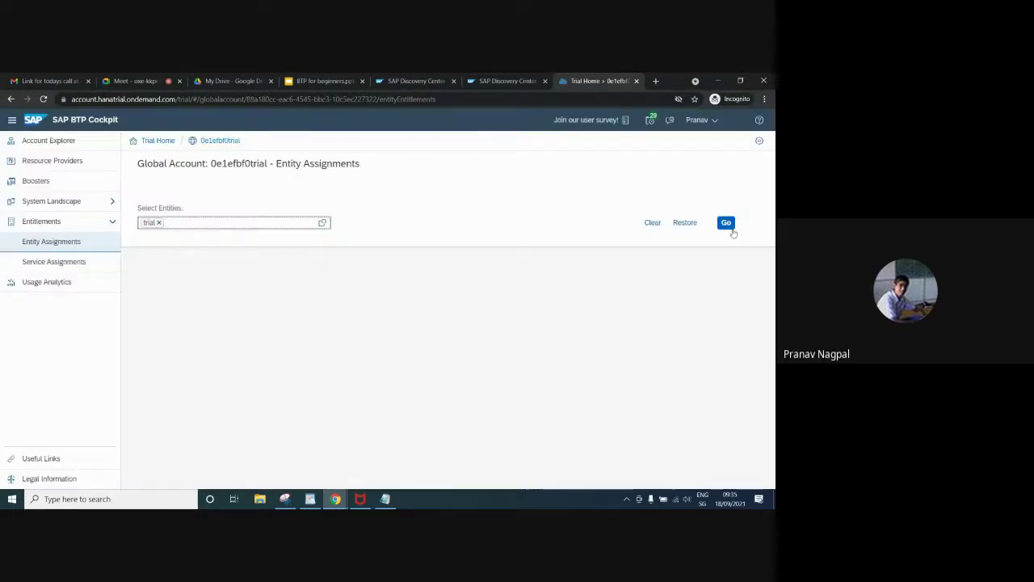
left_click(730, 227)
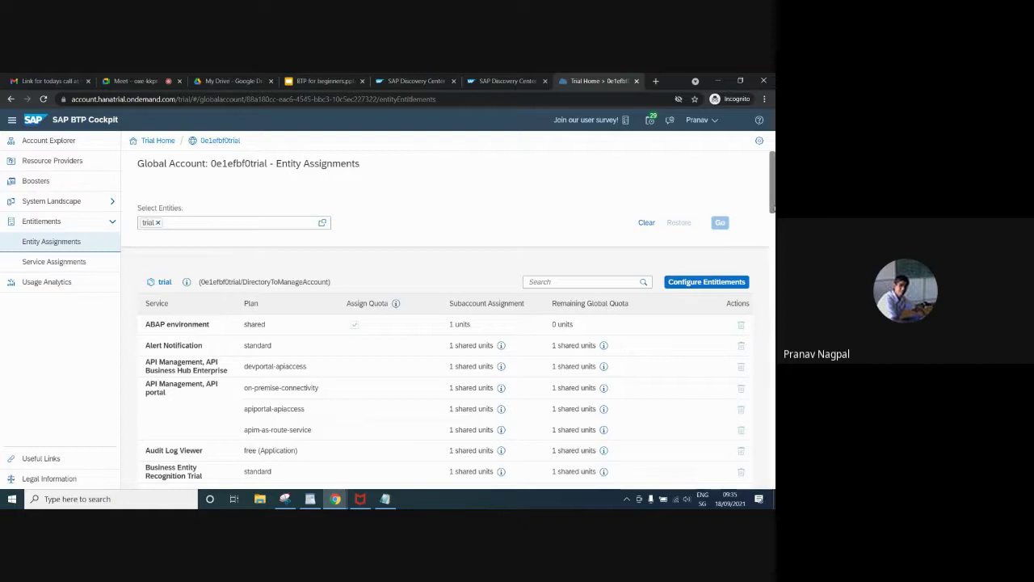
scroll(772, 239, "down", 5)
left_click_drag(771, 244, 771, 328)
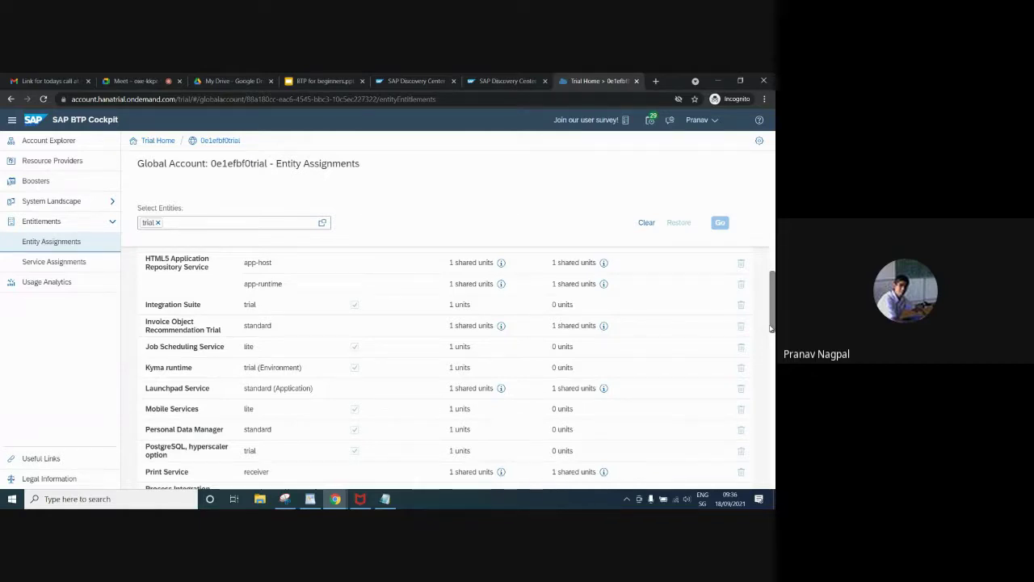
left_click(56, 266)
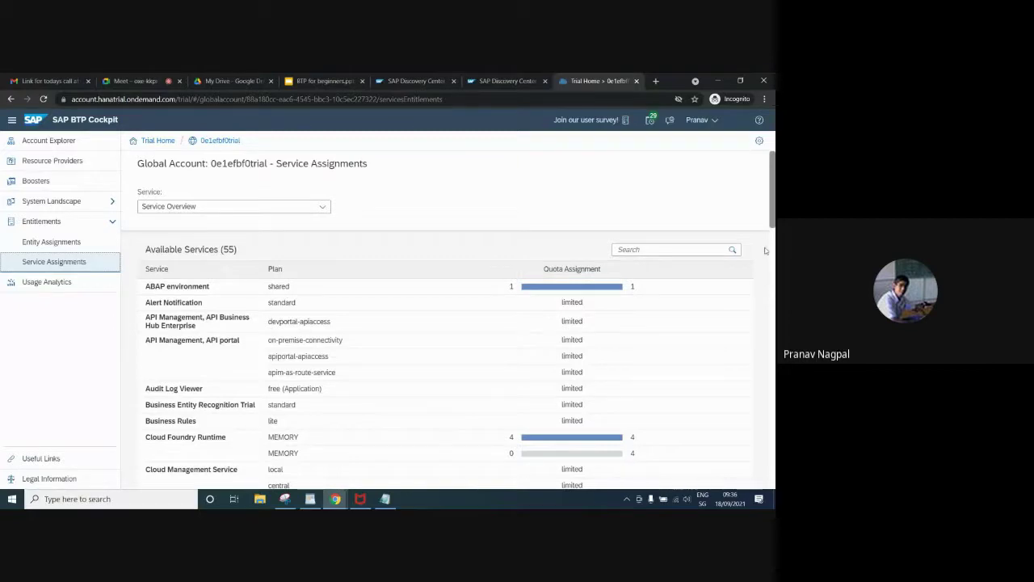
Open Usage Analytics and review Service and Subaccount Usage, including Kyma Runtime Standard at 16.6 capacity units
left_click(44, 281)
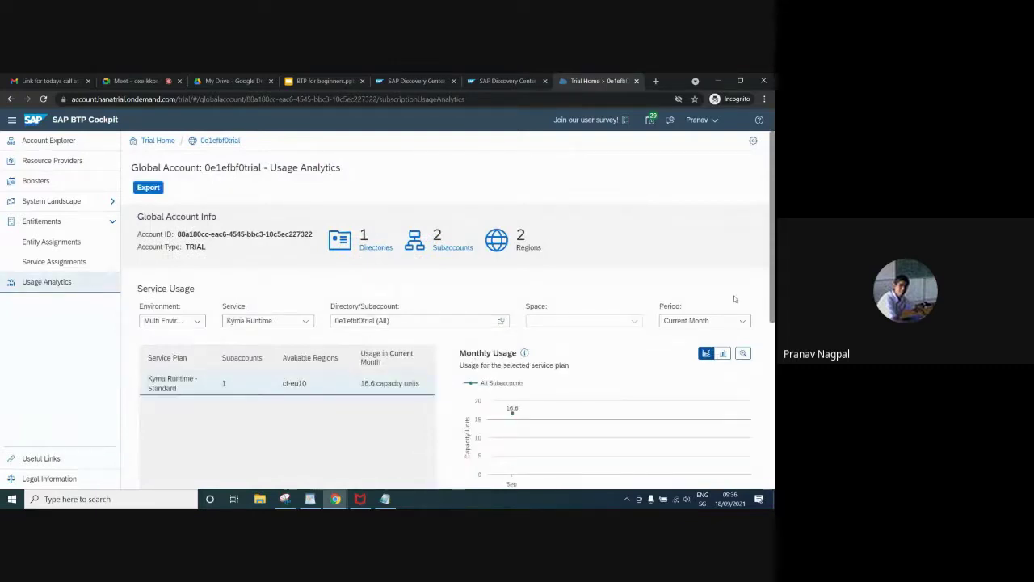
left_click_drag(774, 251, 774, 322)
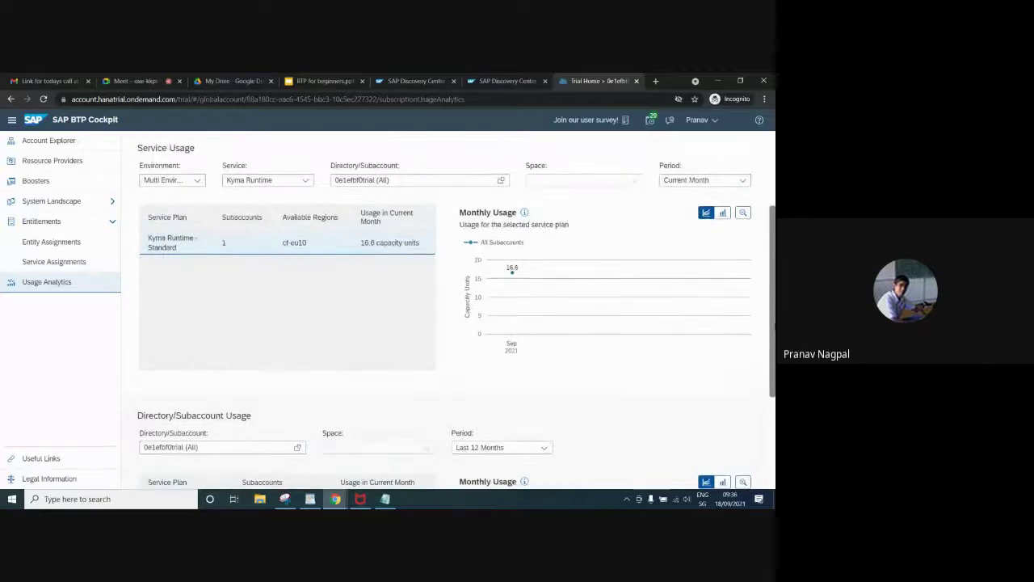
left_click_drag(773, 321, 768, 421)
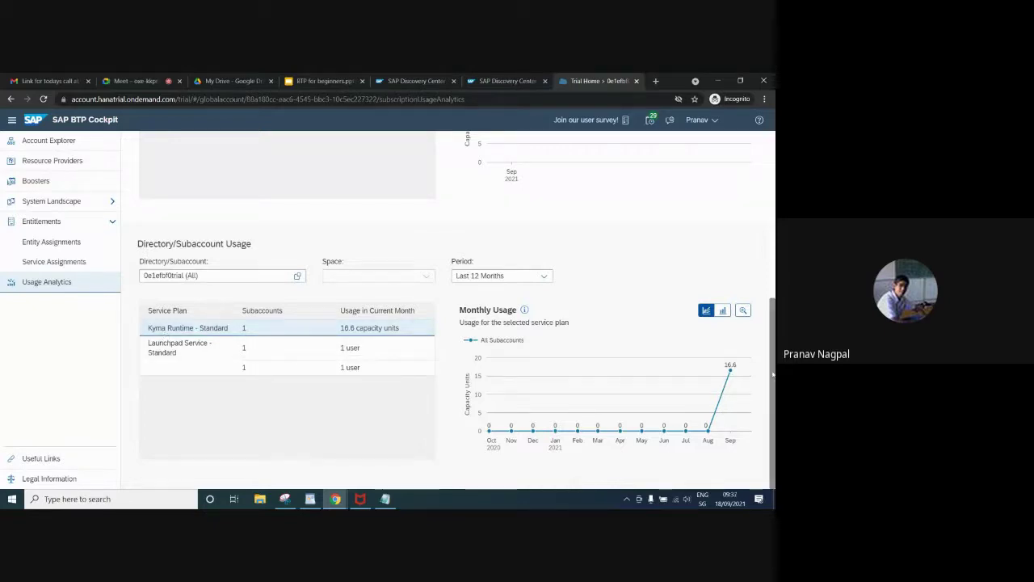
scroll(747, 382, "up", 3)
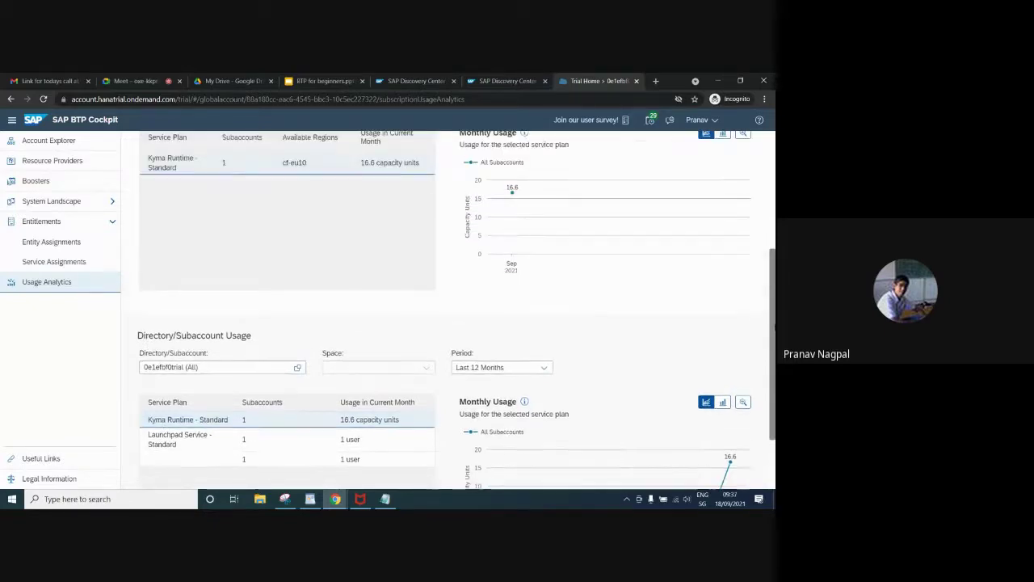
scroll(448, 310, "up", 3)
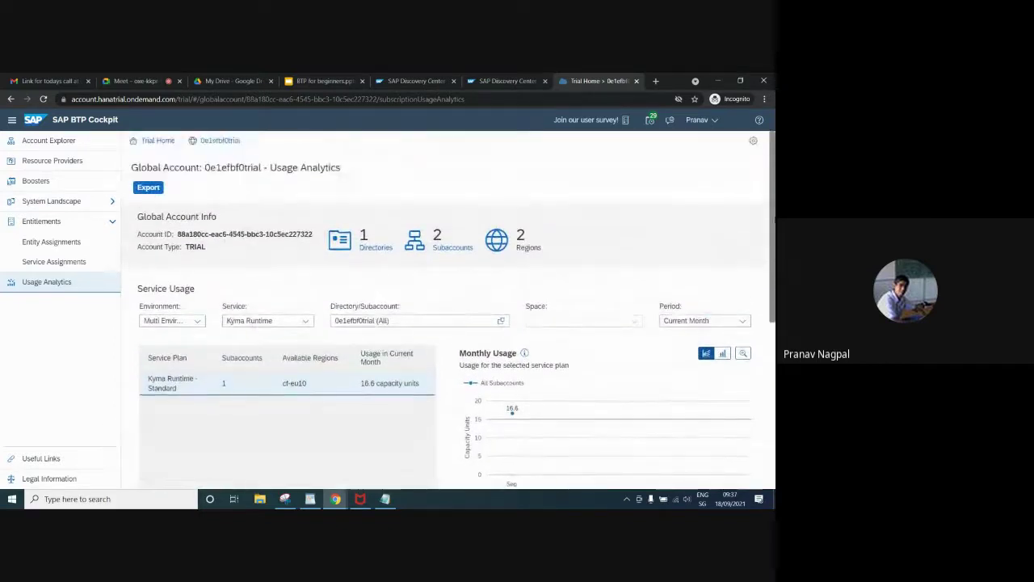
scroll(449, 310, "down", 4)
scroll(448, 310, "up", 2)
scroll(449, 310, "up", 3)
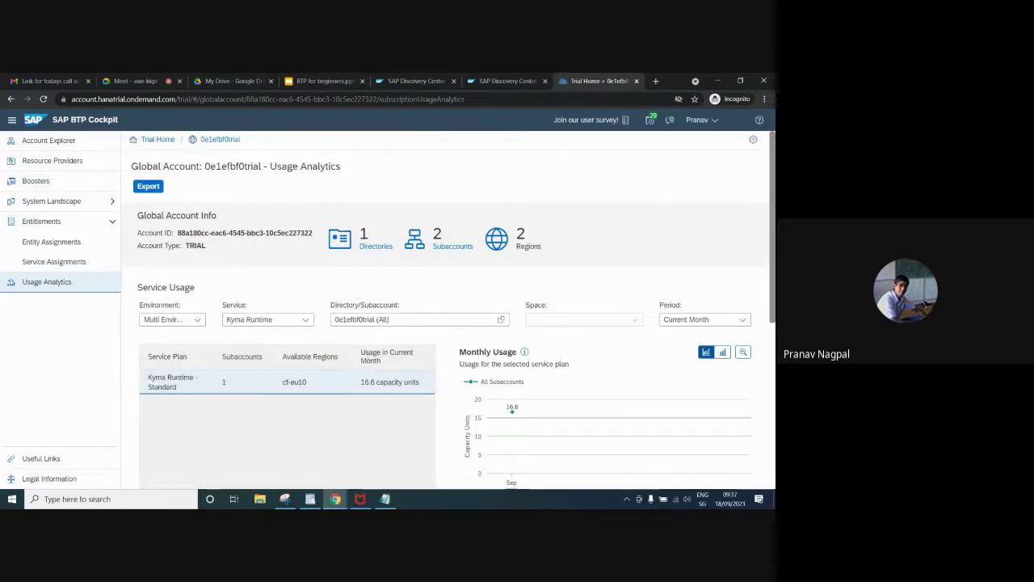
scroll(772, 229, "up", 1)
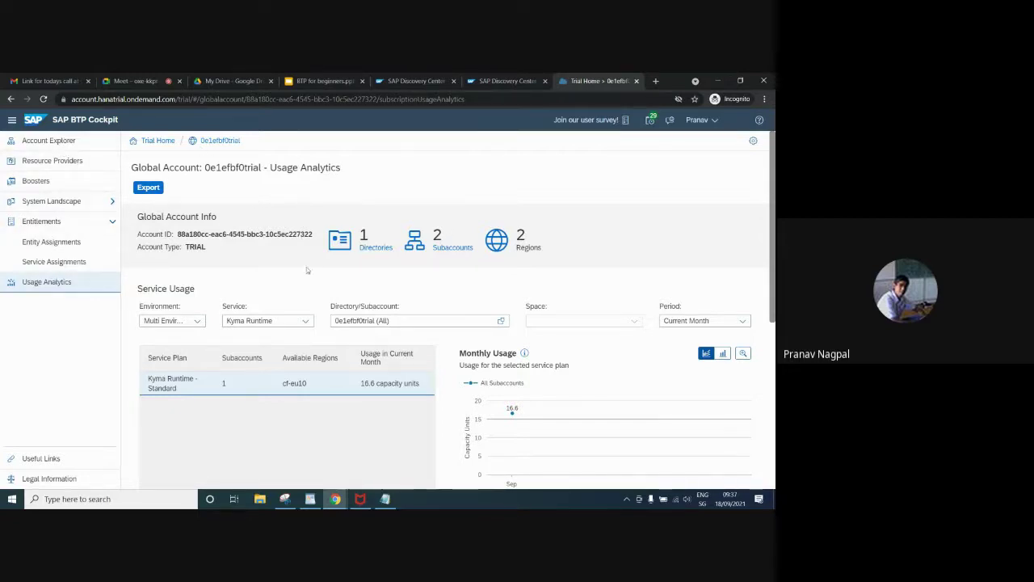
Go to the trial subaccount's Service Marketplace and check the Audit Log Retrieval API v1 actions menu
left_click(441, 250)
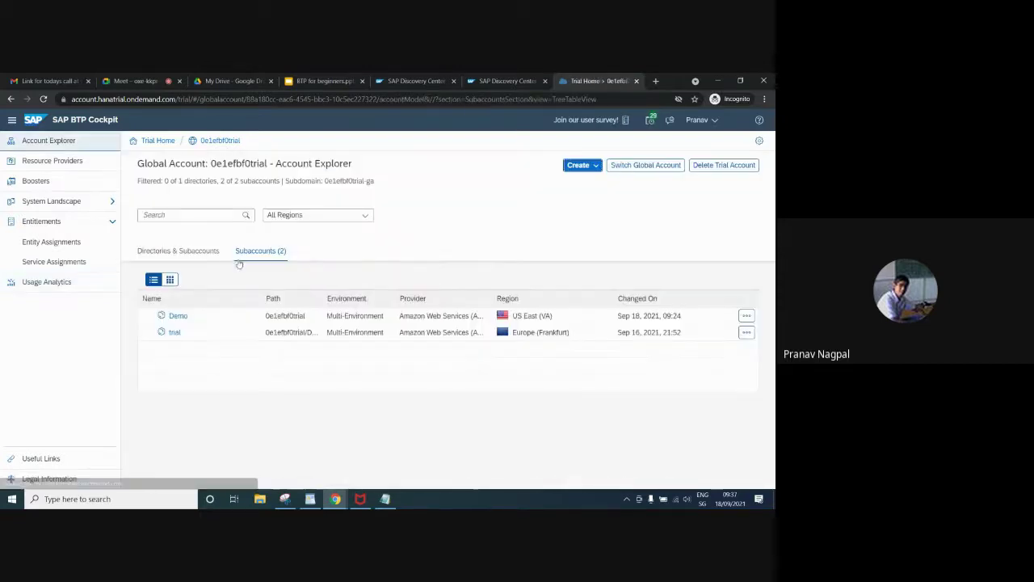
left_click(173, 332)
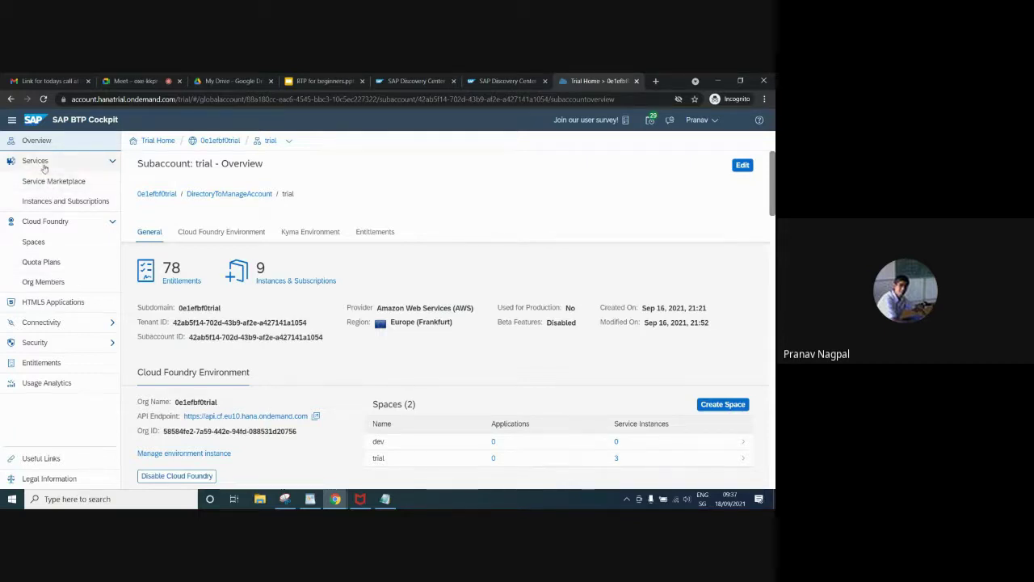
left_click(59, 183)
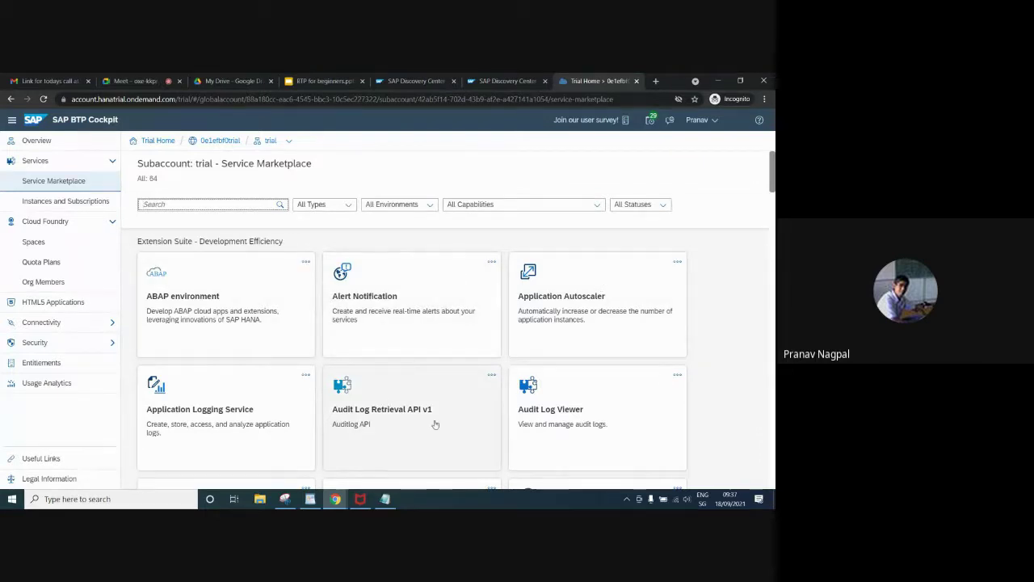
left_click(491, 375)
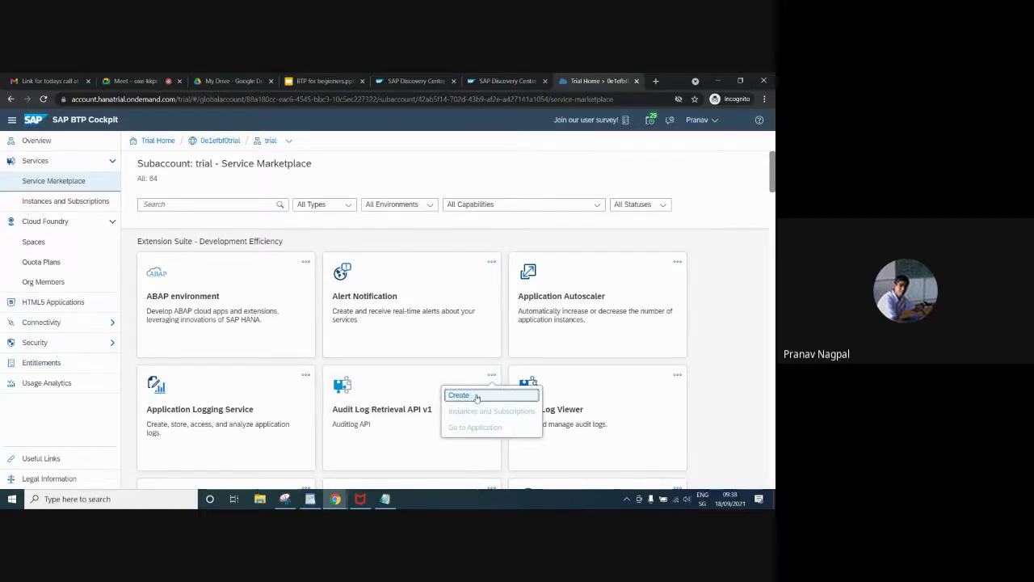
left_click(733, 368)
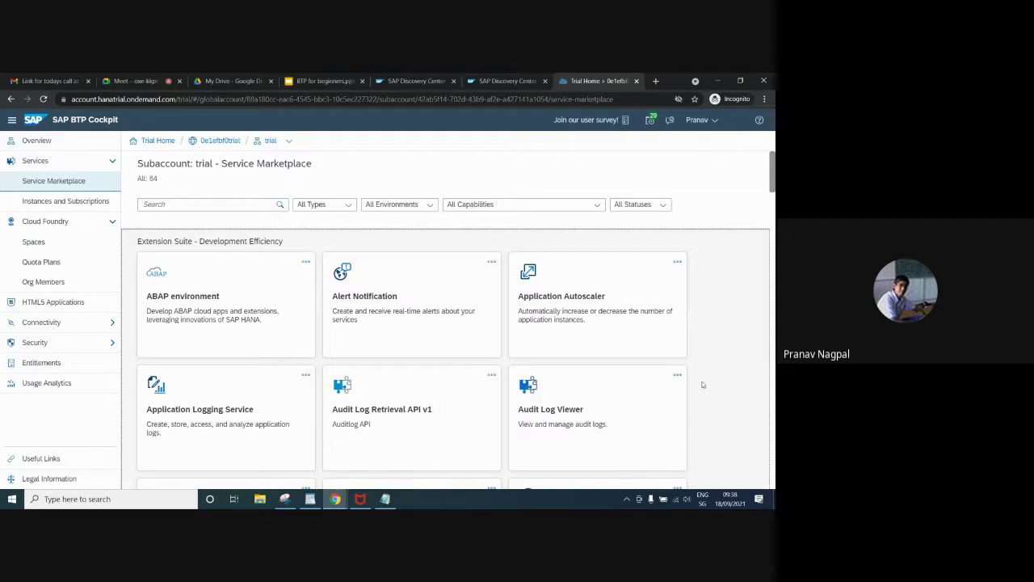
scroll(445, 359, "down", 3)
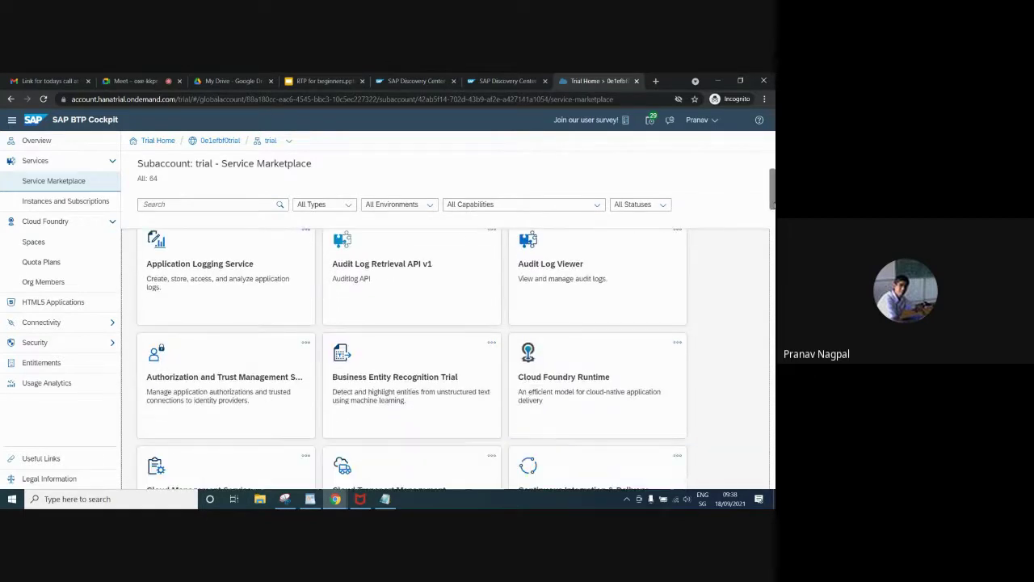
Search the Service Marketplace for 'even' to find Event Mesh
scroll(445, 359, "down", 2)
scroll(242, 323, "up", 5)
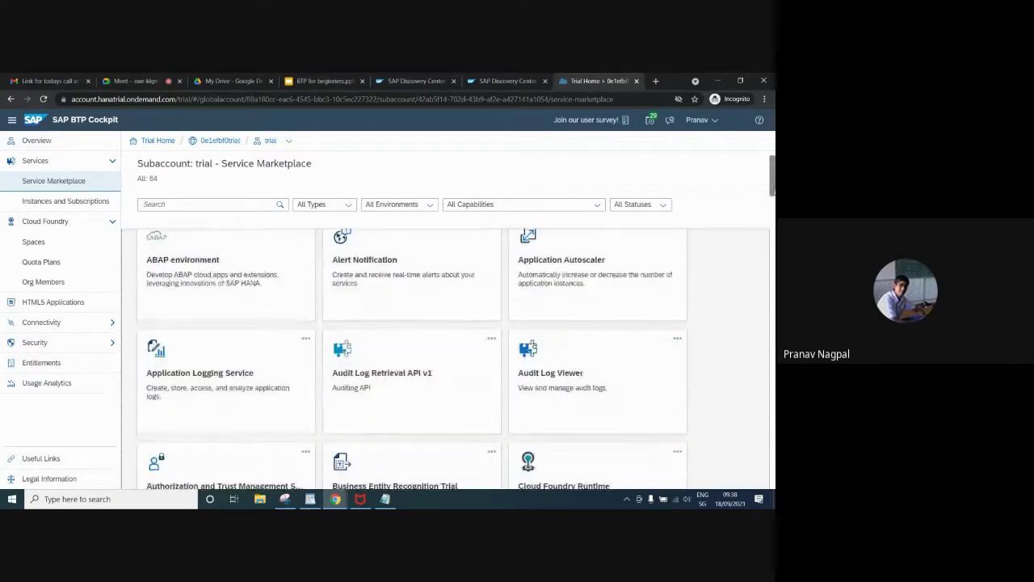
left_click(176, 205)
type("even")
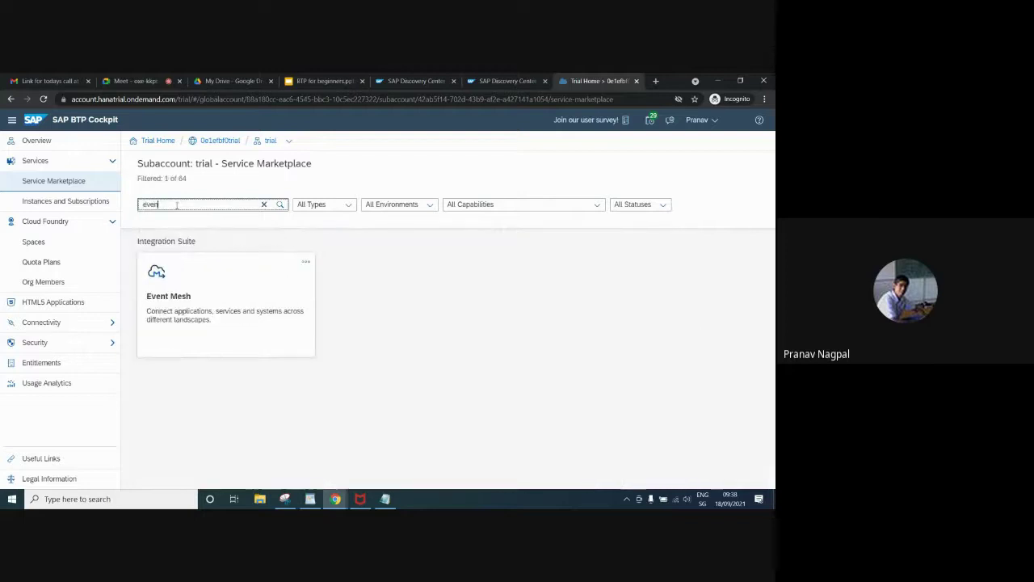
Create an Event Mesh subscription on the standard plan and view it among subscriptions
left_click(305, 261)
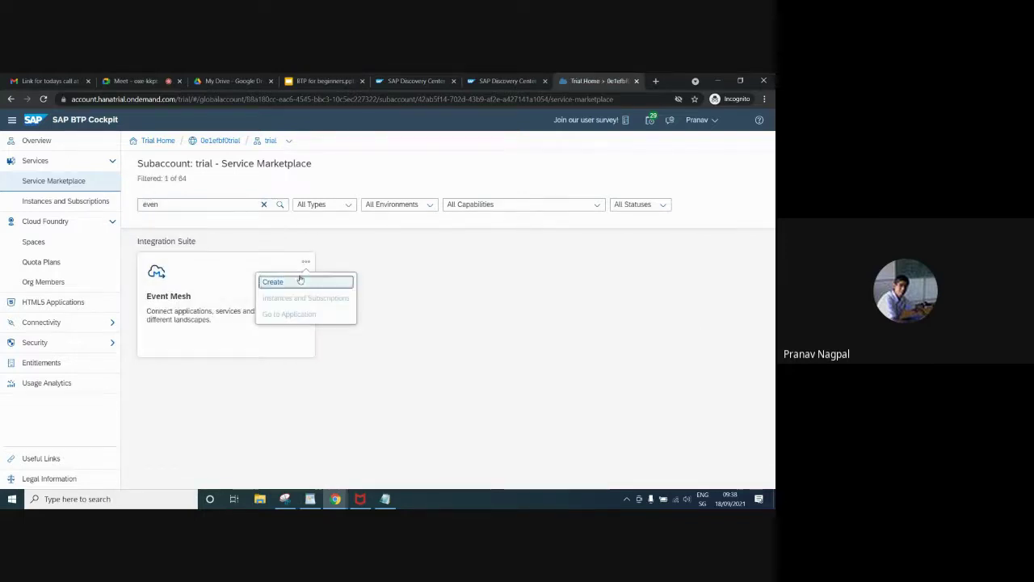
left_click(296, 282)
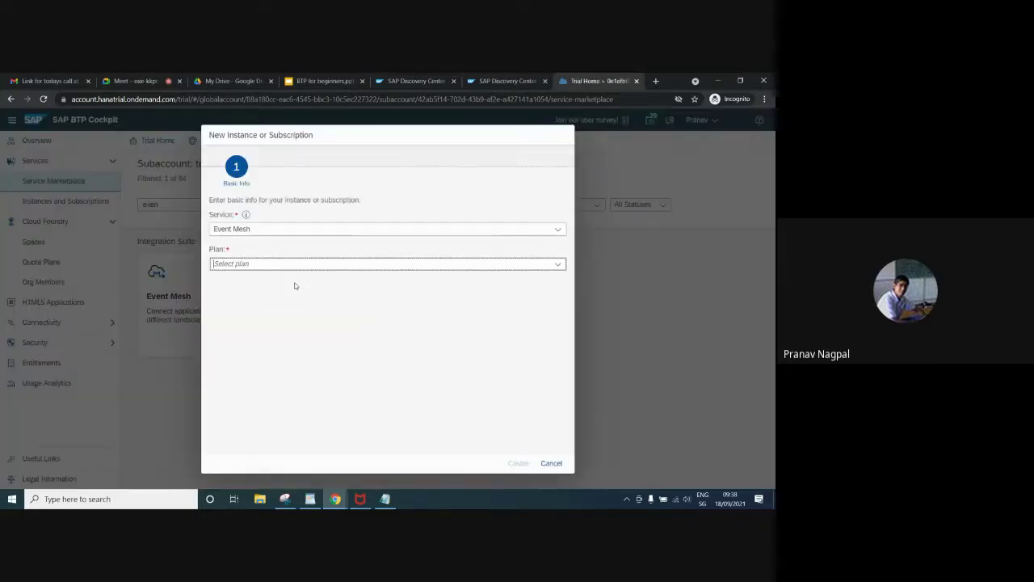
left_click(563, 265)
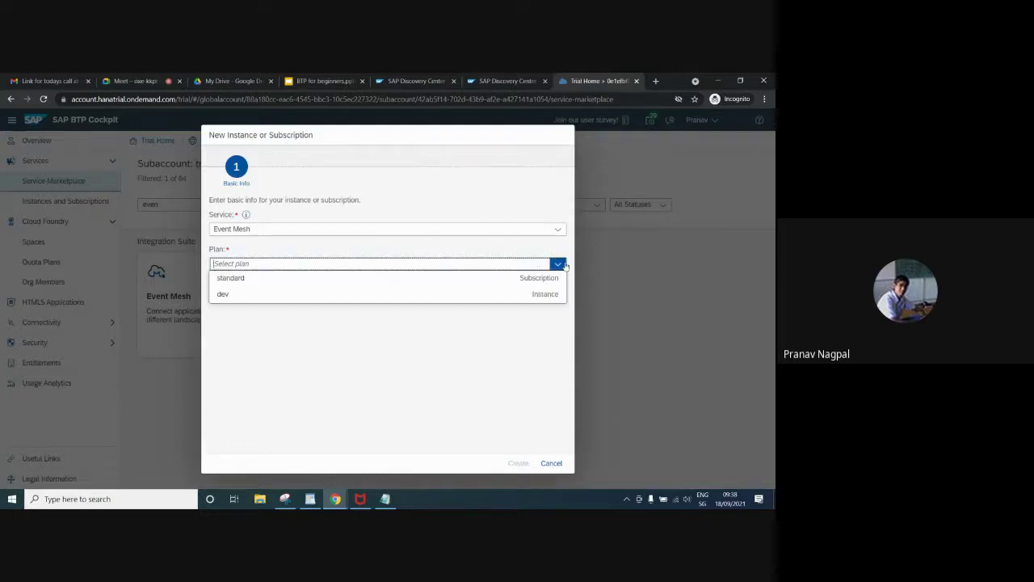
left_click(386, 278)
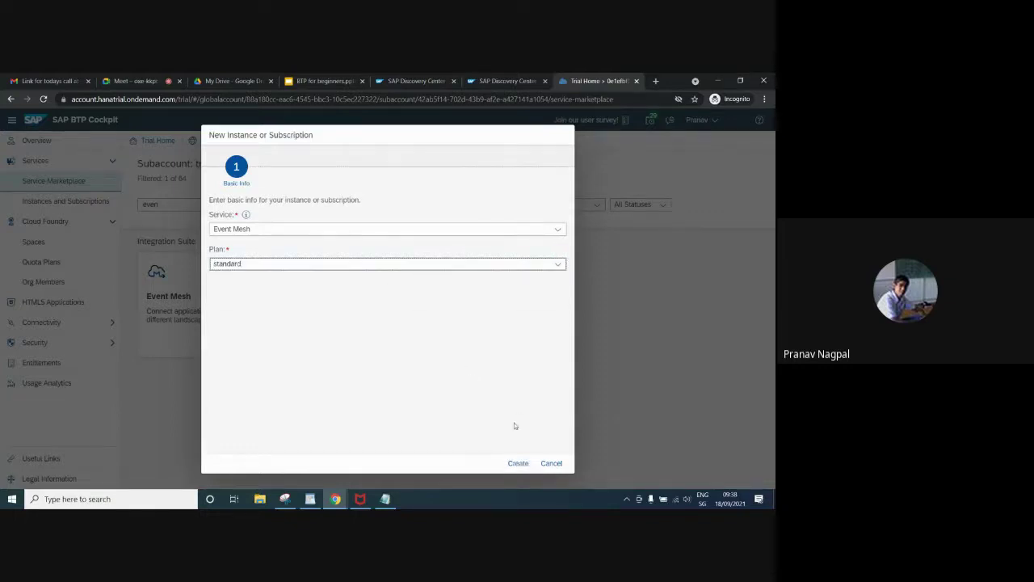
left_click(518, 463)
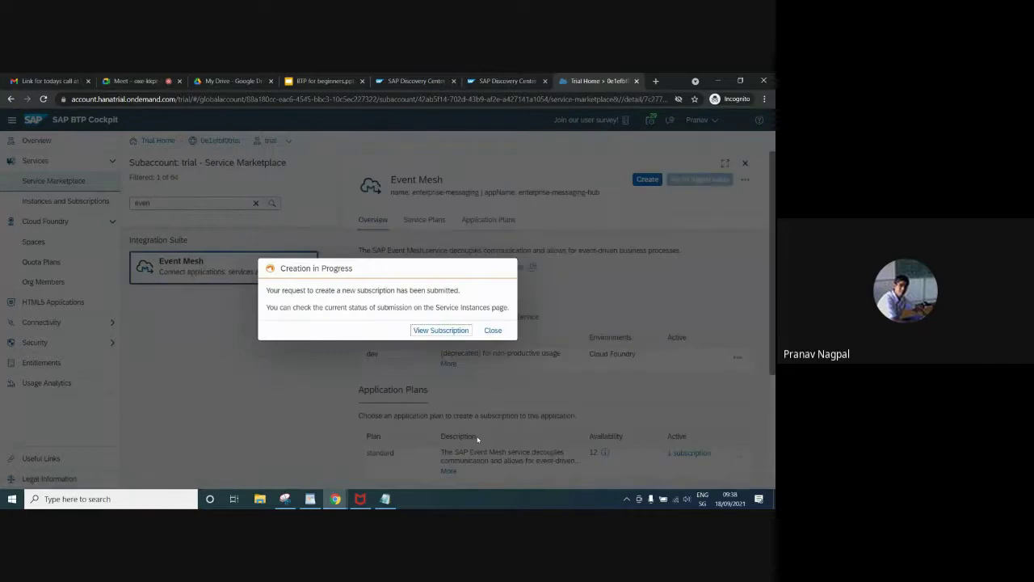
left_click(442, 333)
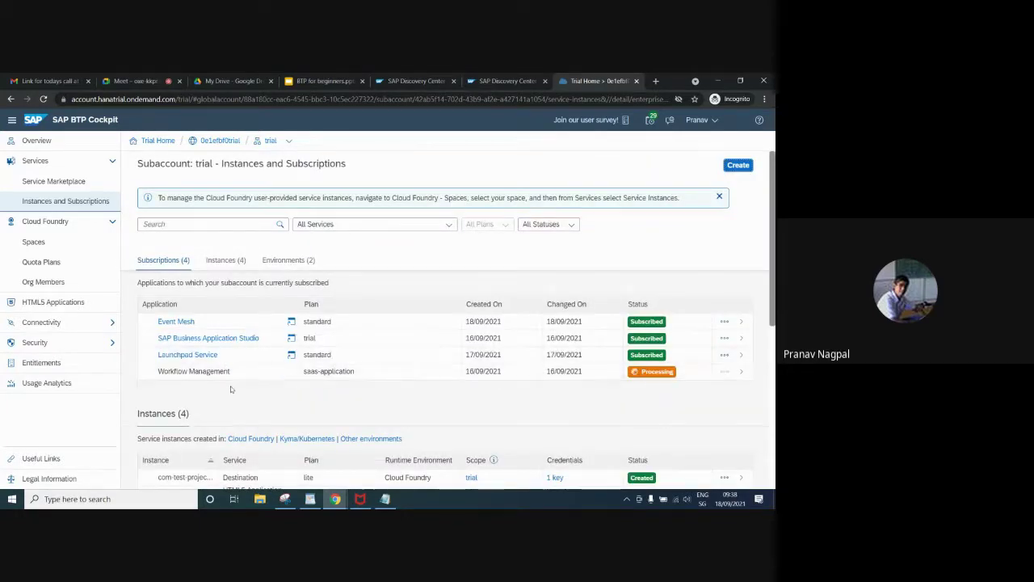
Open the Event Mesh subscription details and browse its Roles tab of role templates such as ManageRole
left_click(736, 325)
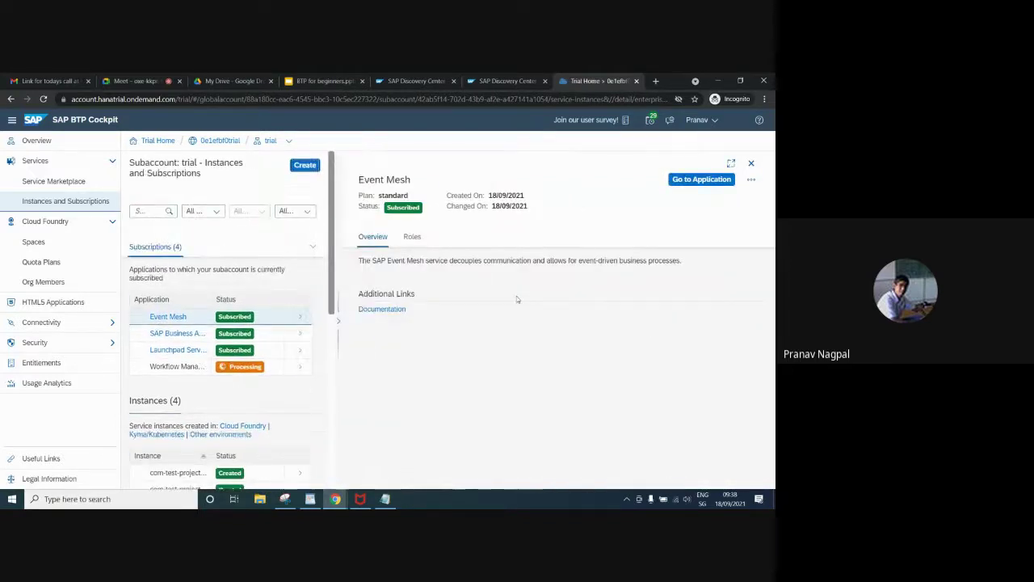
left_click(414, 241)
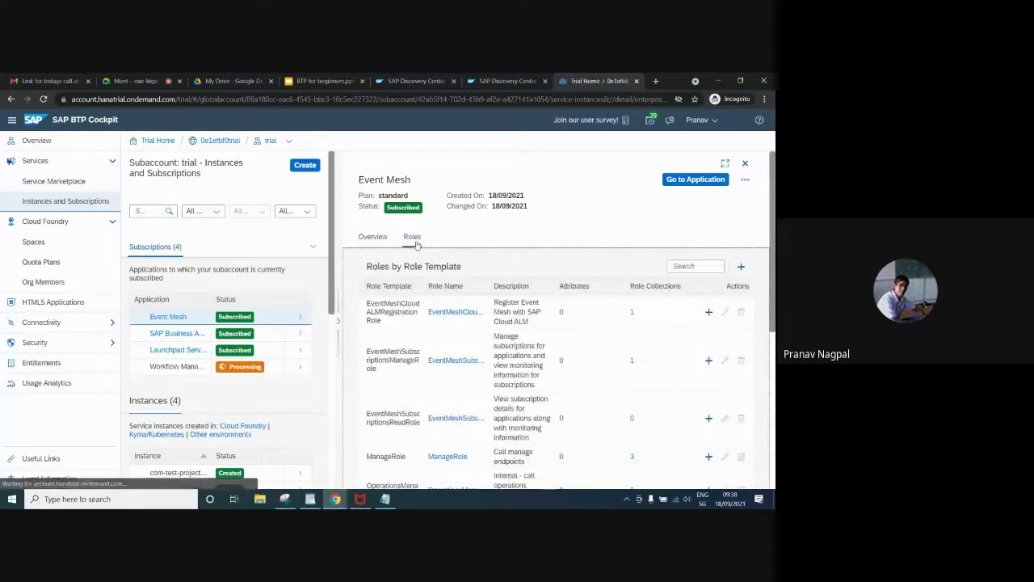
key("Down")
key("Down")
key("Down")
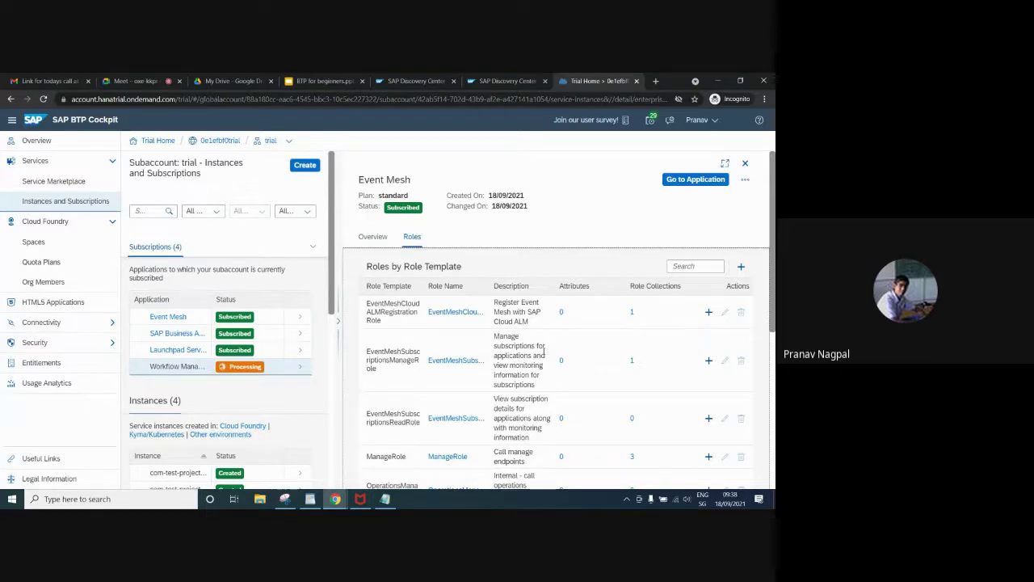
key("Up")
key("Up")
key("Up")
key("Down")
key("Down")
key("Down")
scroll(772, 317, "down", 2)
scroll(773, 299, "up", 2)
scroll(770, 393, "down", 3)
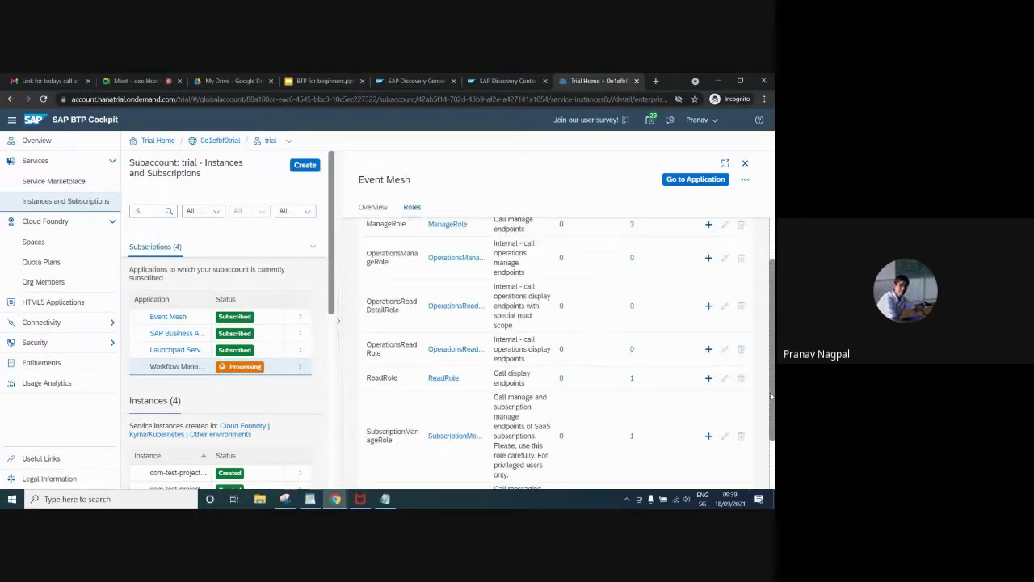
left_click_drag(770, 393, 773, 275)
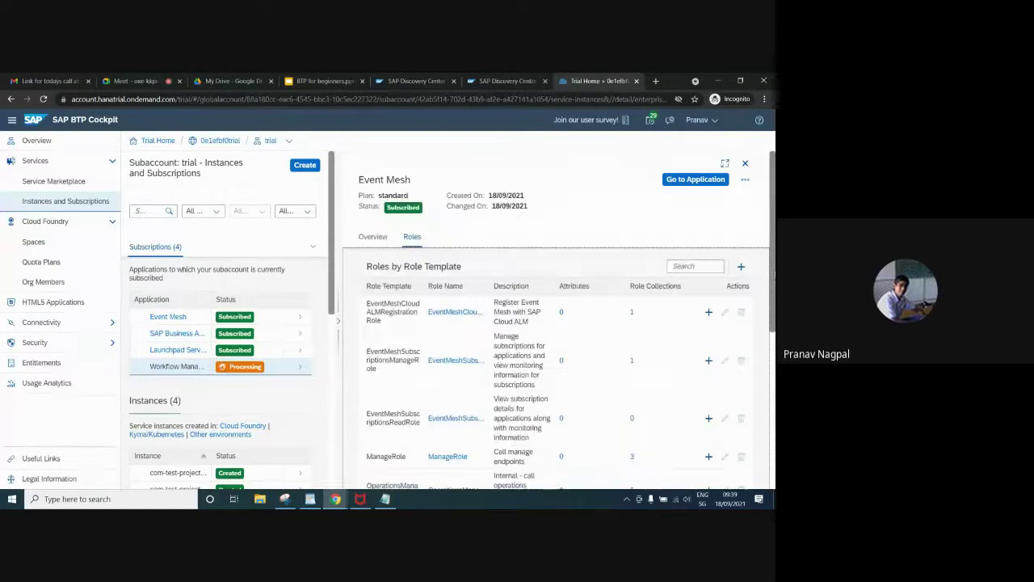
Close the Event Mesh detail panel, revealing Workflow Management still Processing and three subscriptions Subscribed
left_click(745, 163)
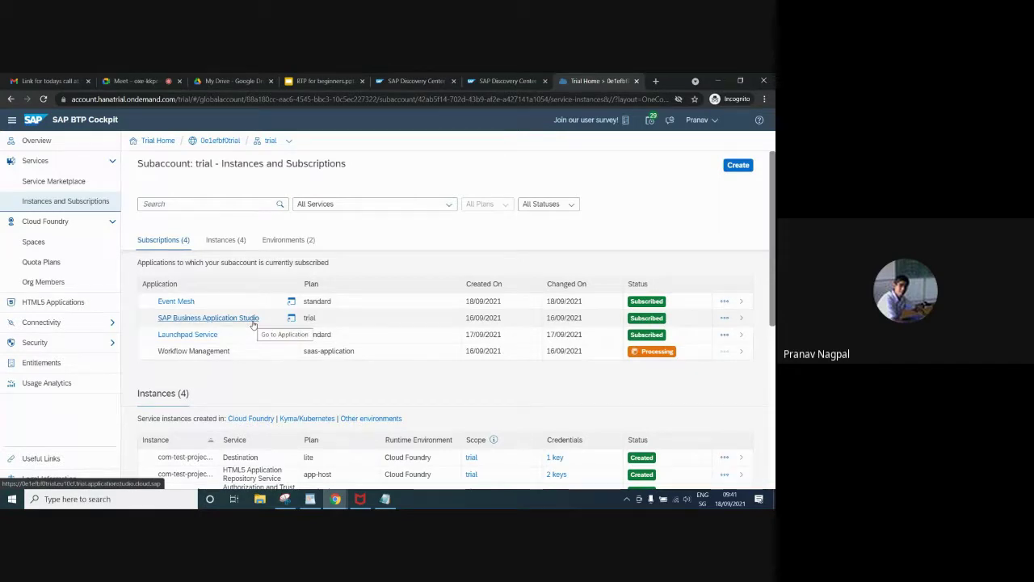
Launch Business Application Studio with 'Do not show again' ticked, then return to the Trial Home tab
left_click(725, 319)
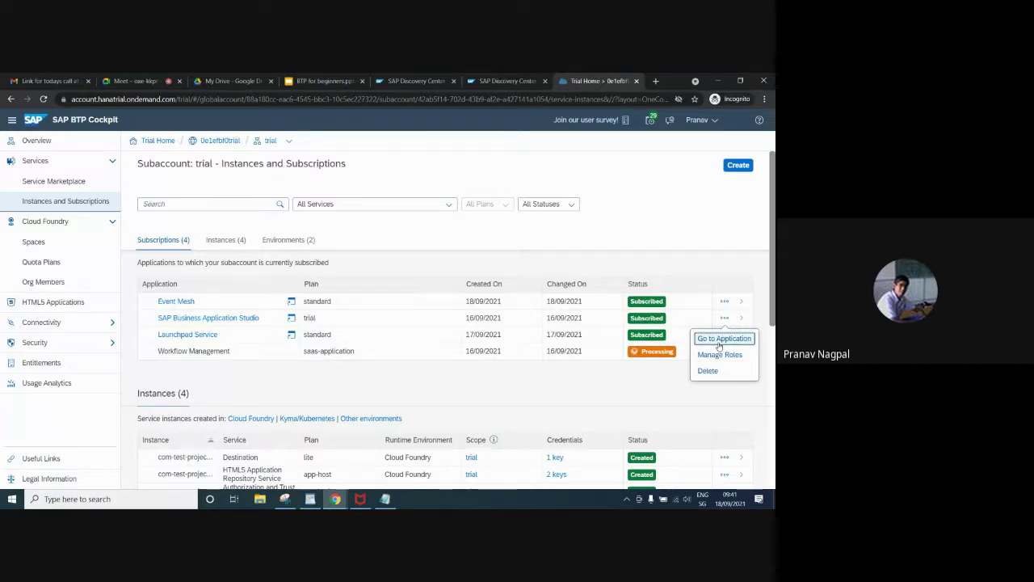
left_click(719, 340)
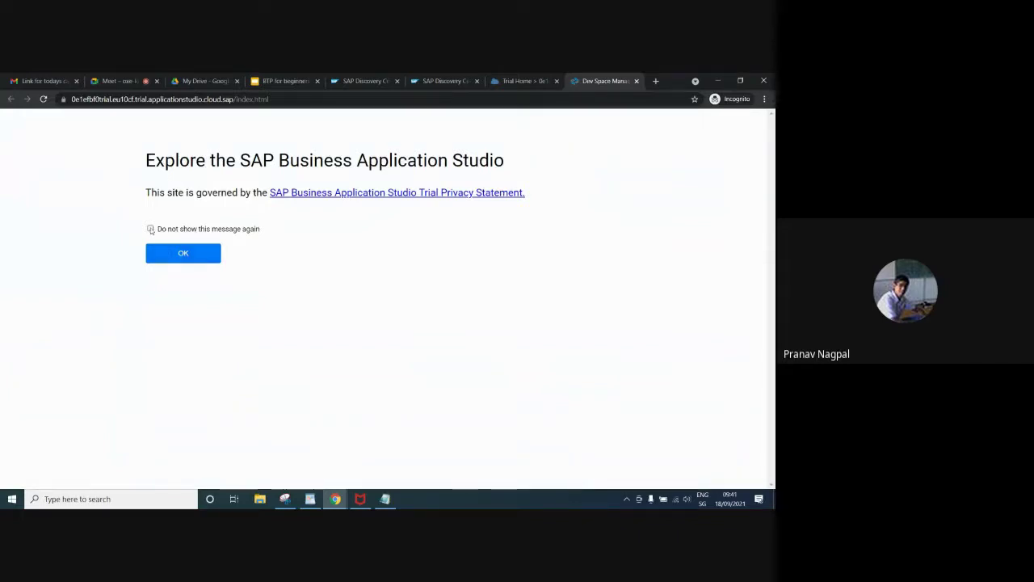
left_click(150, 230)
left_click(157, 250)
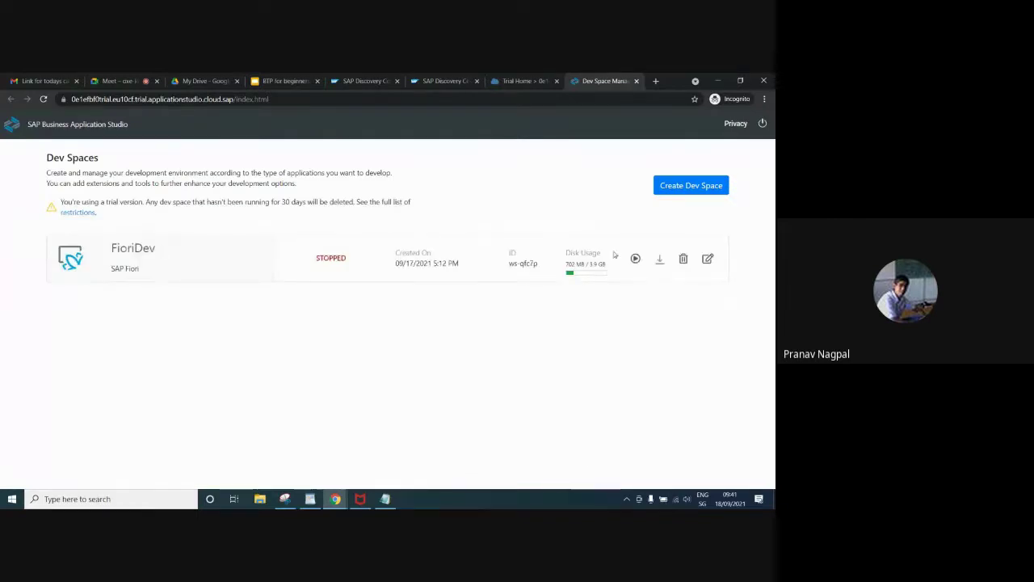
left_click(635, 259)
left_click(521, 81)
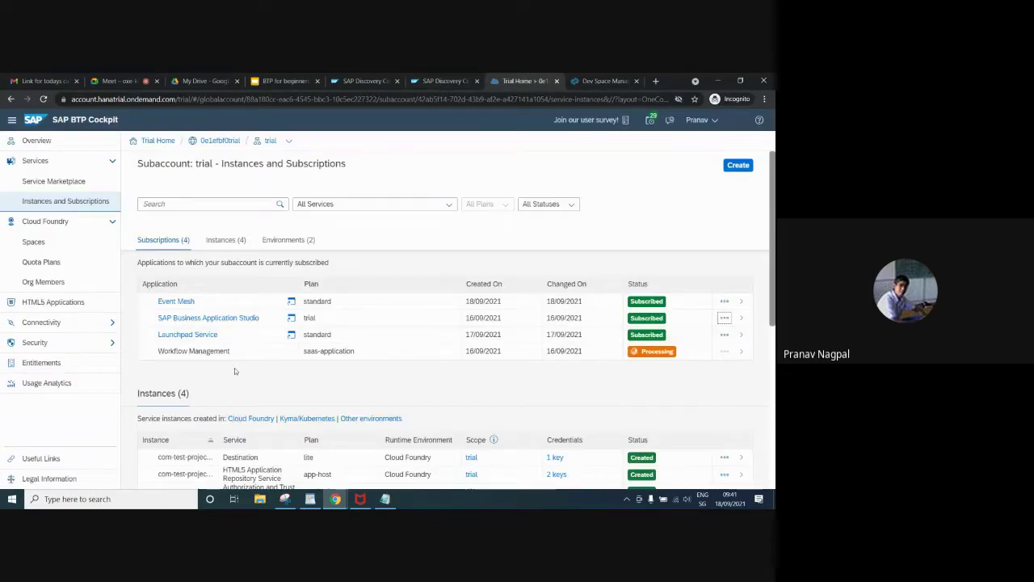
Launch the Launchpad Service to its Site Directory with DemoSite, then return to Trial Home
left_click(724, 334)
left_click(711, 357)
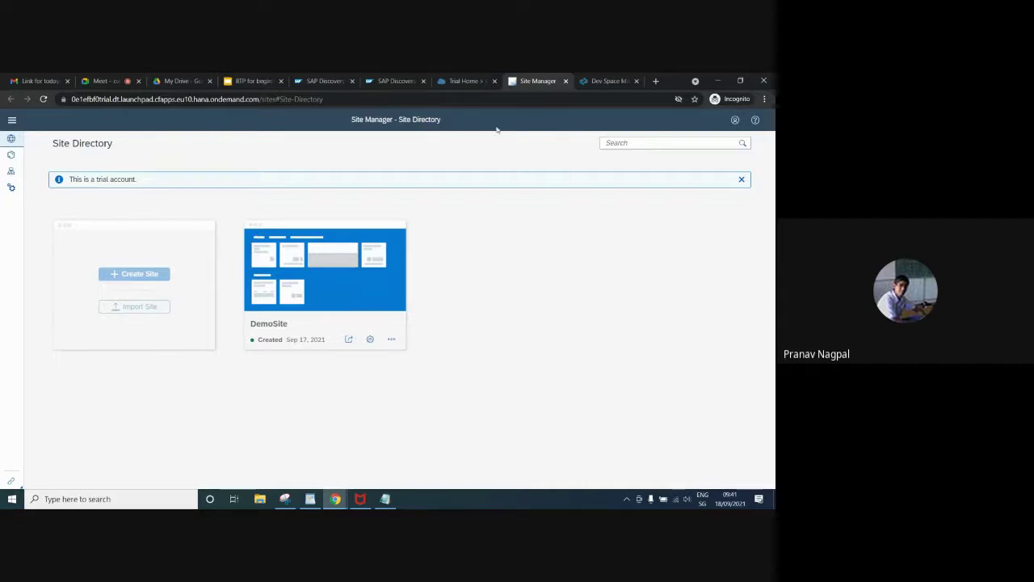
left_click(396, 80)
left_click(467, 81)
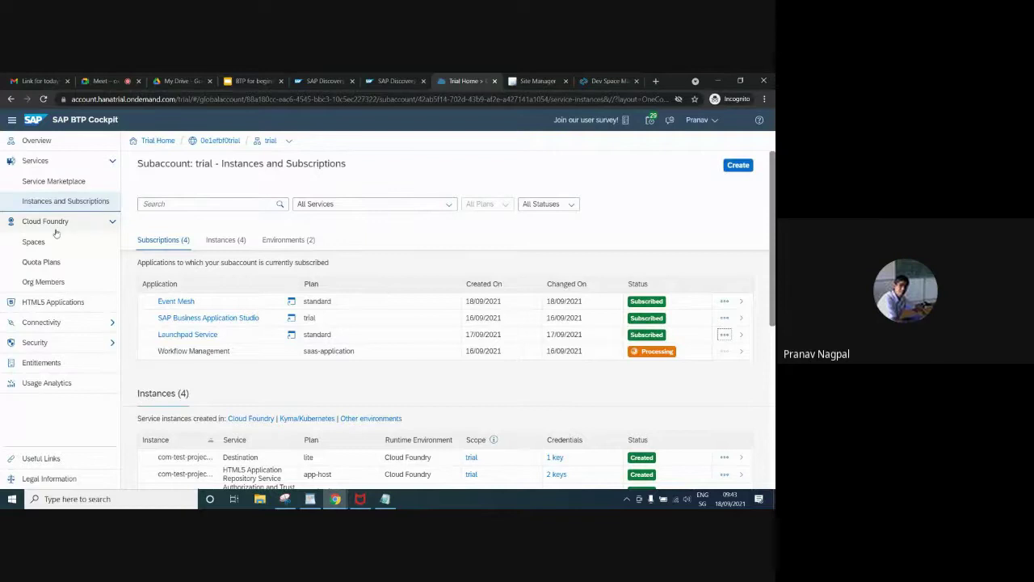
Open Cloud Foundry Spaces to list the dev and trial spaces, both with no applications
left_click(33, 241)
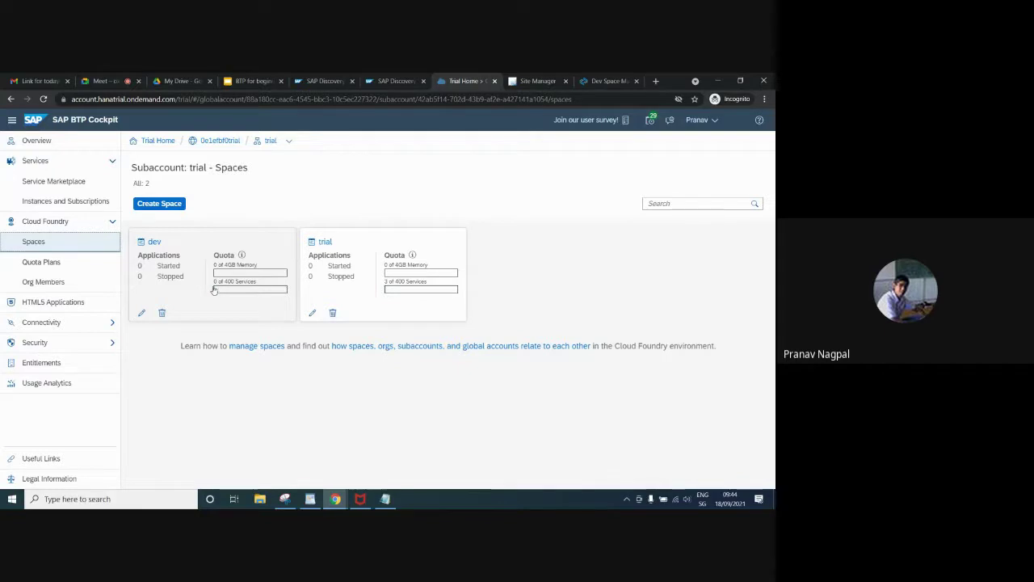
Open Quota Plans and check the dev space's empty quota plan dropdown, leaving both spaces Unassigned
left_click(63, 263)
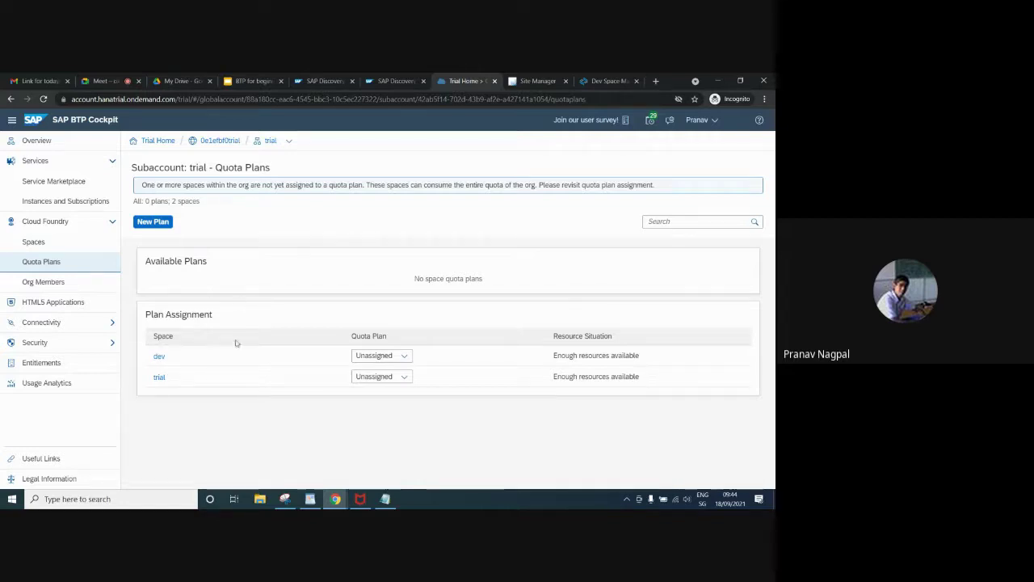
left_click(405, 355)
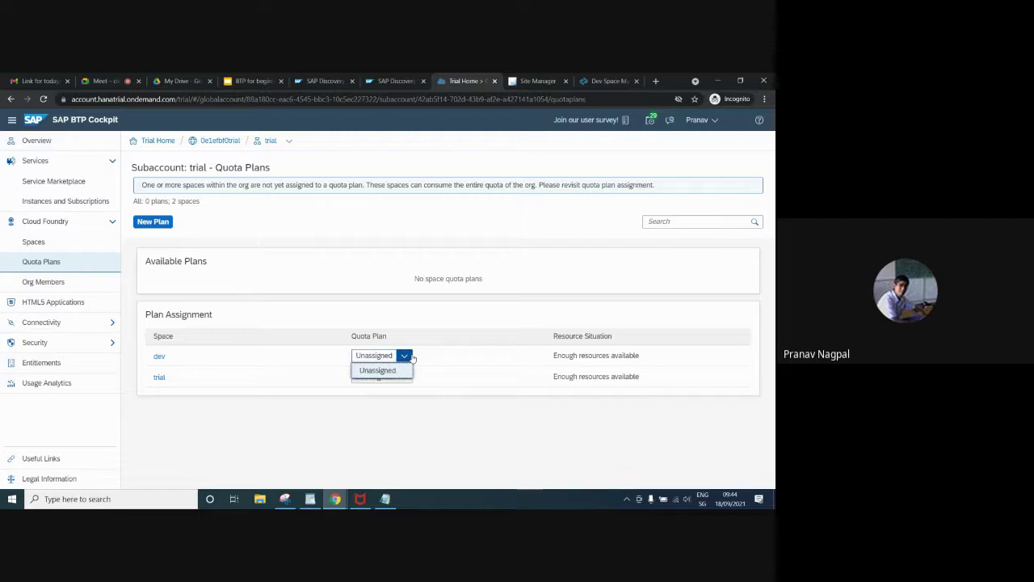
left_click(309, 446)
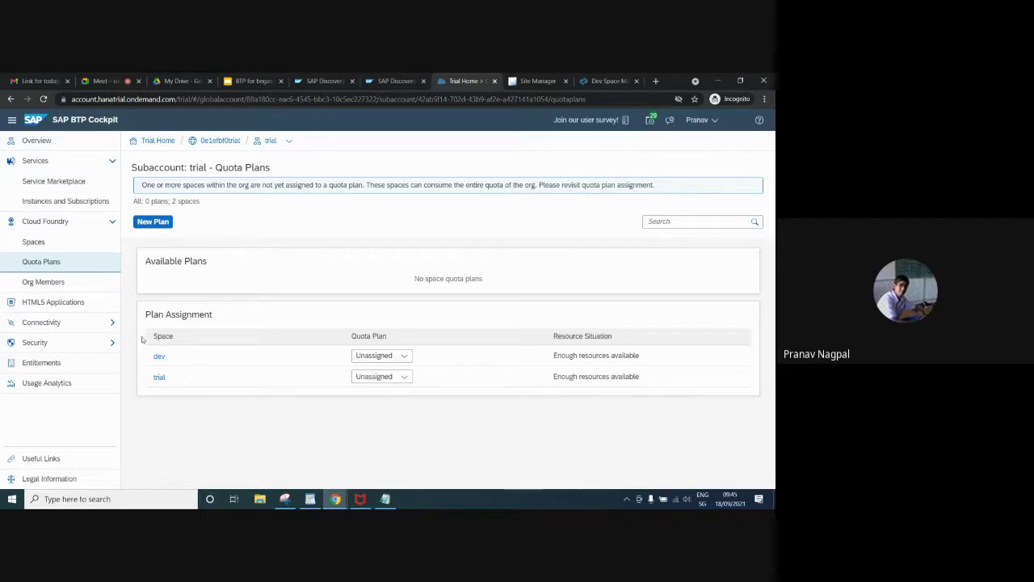
Open Org Members, begin adding members by e-mail, then cancel without adding anyone
left_click(55, 283)
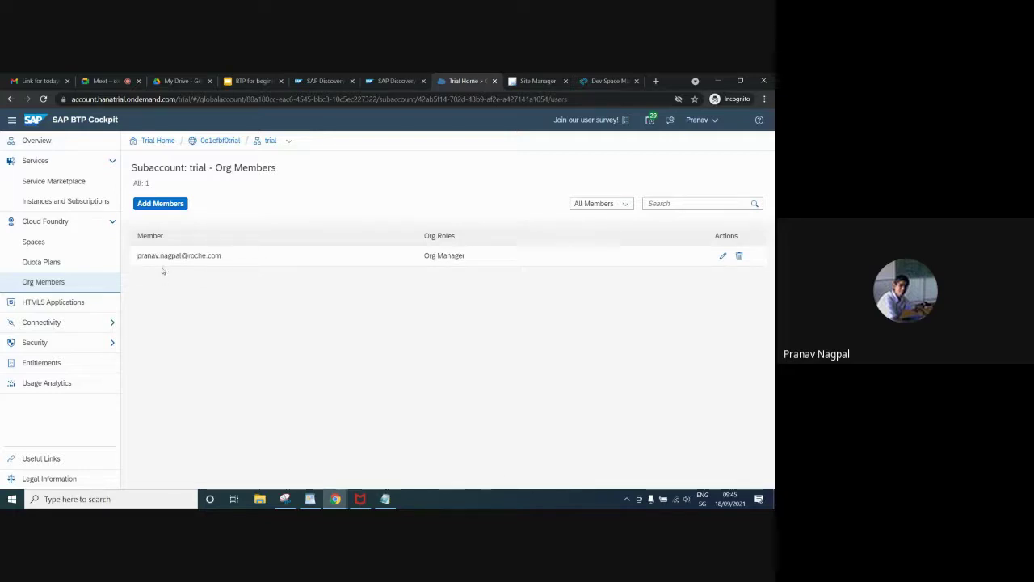
left_click(166, 203)
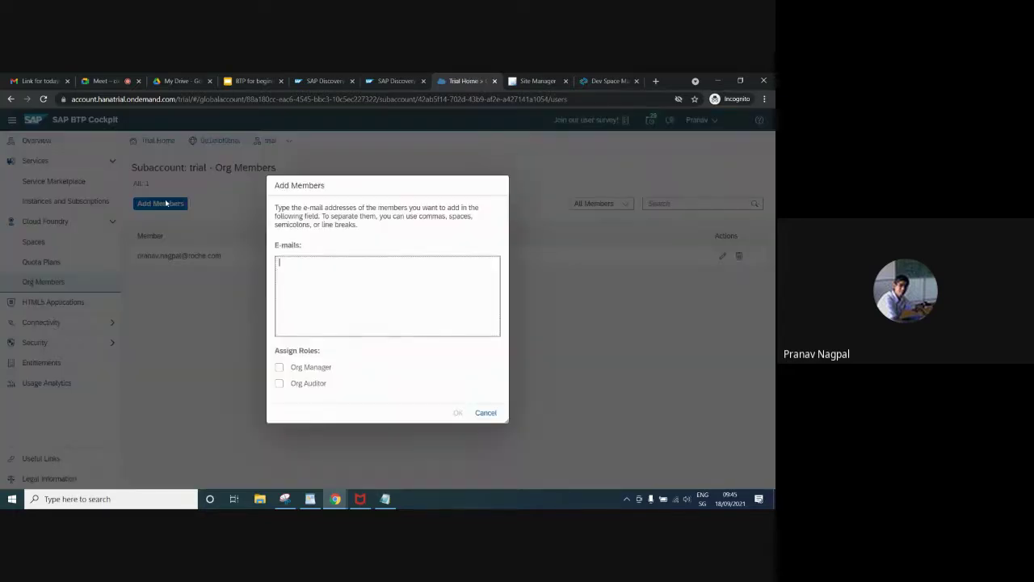
left_click(337, 304)
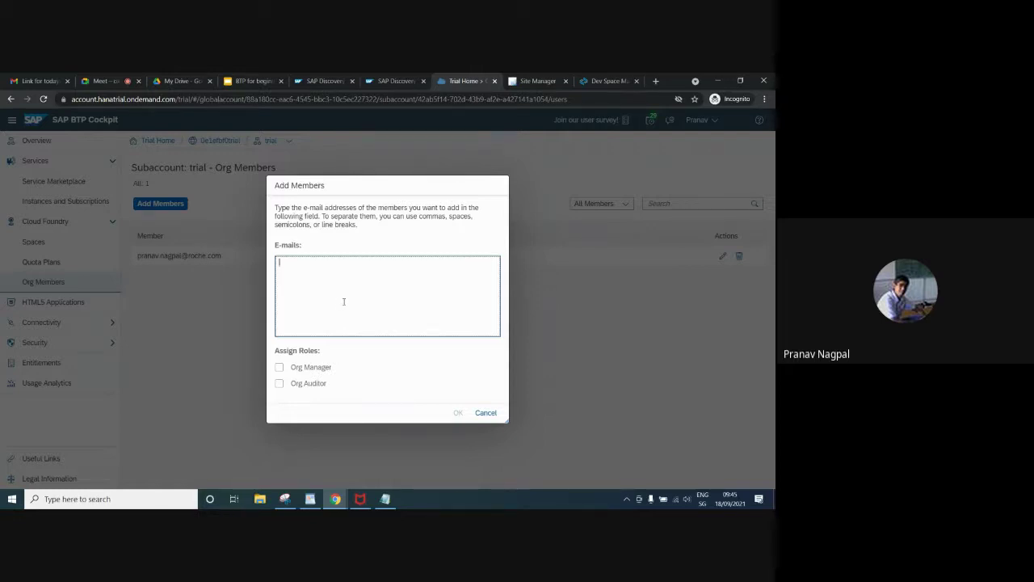
left_click(346, 316)
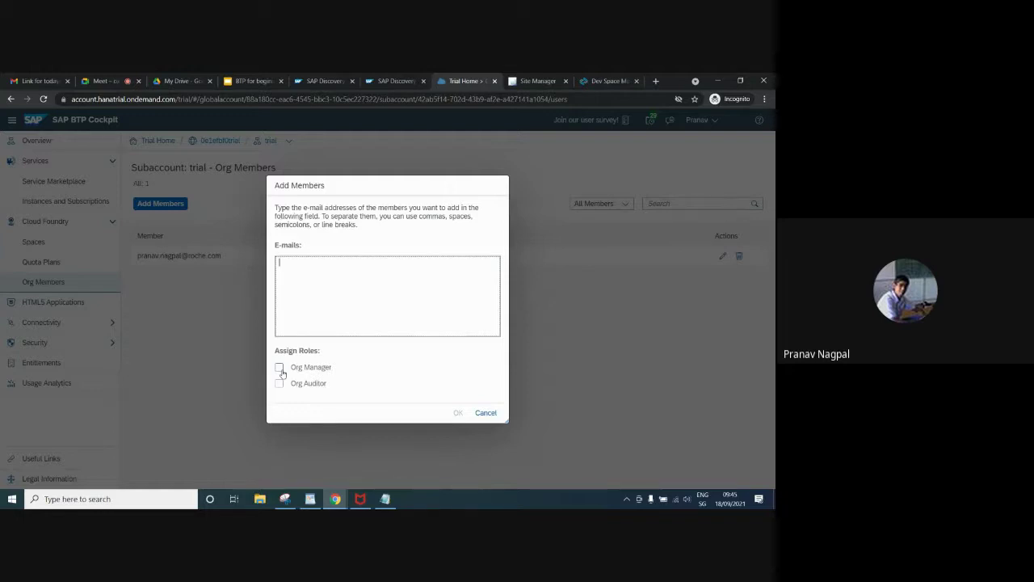
left_click(485, 412)
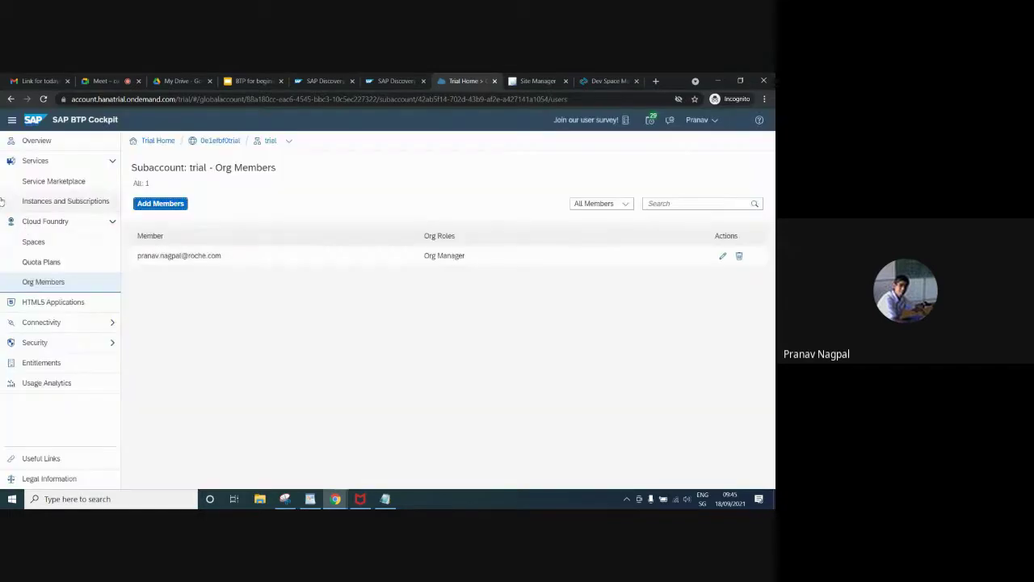
Open the trial space's Members, with one Space Manager and Space Developer; cancel Add Members
left_click(33, 242)
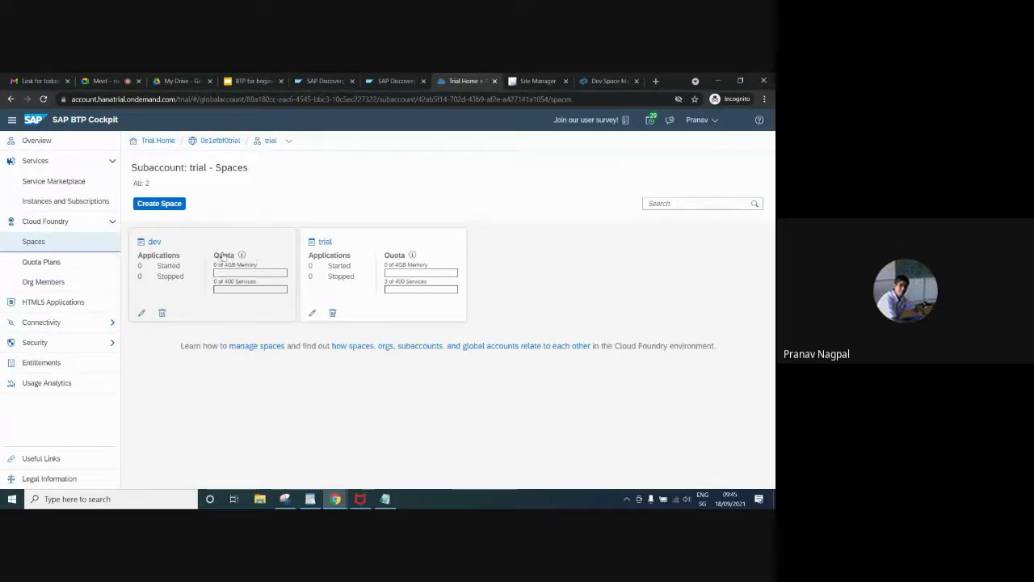
left_click(311, 256)
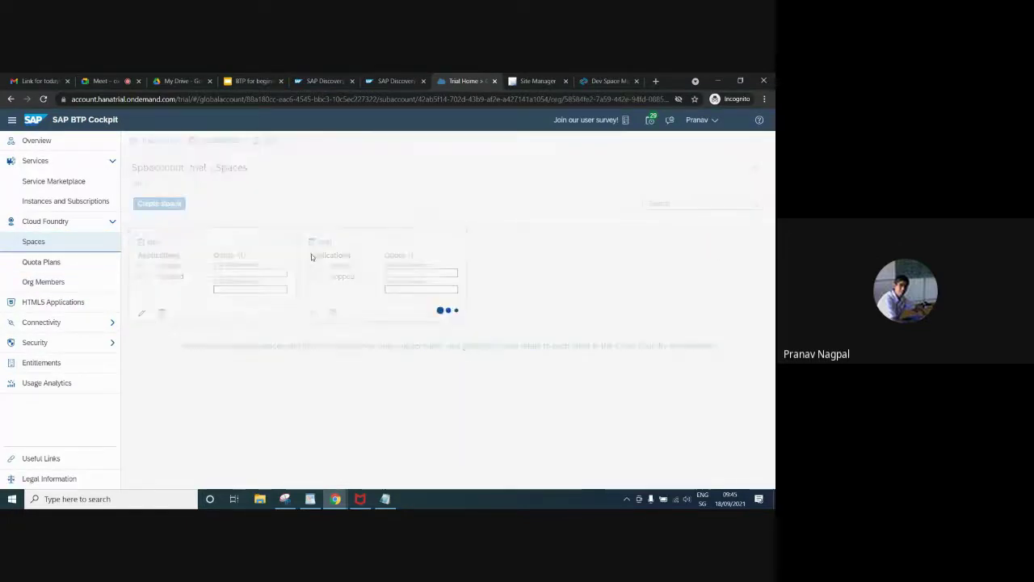
left_click(48, 283)
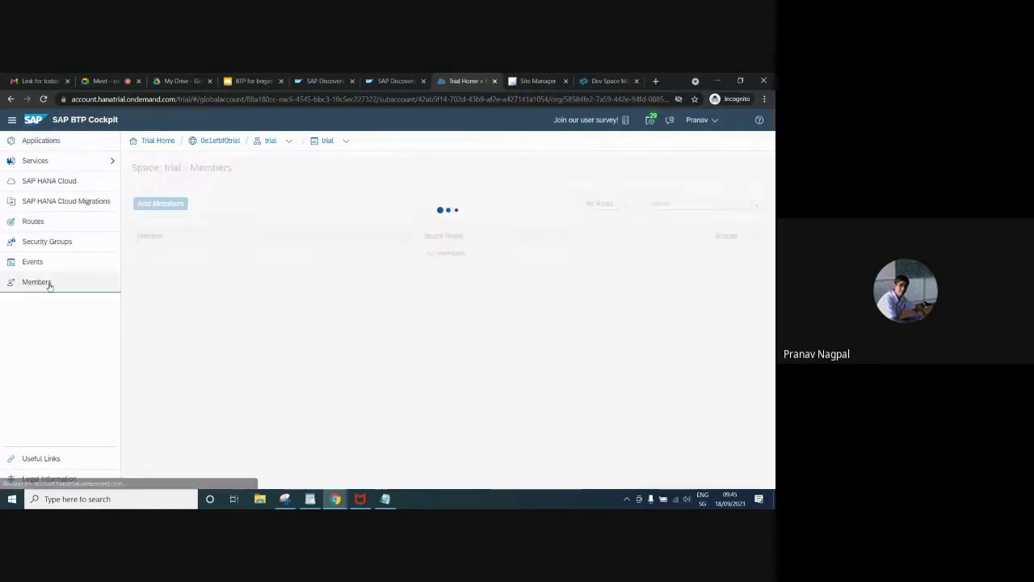
left_click(166, 205)
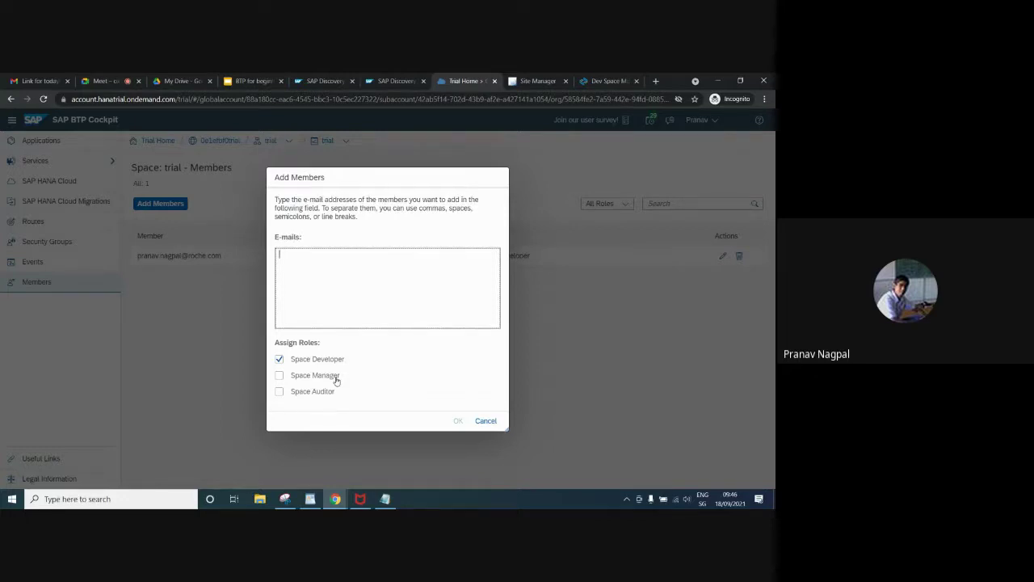
left_click(486, 421)
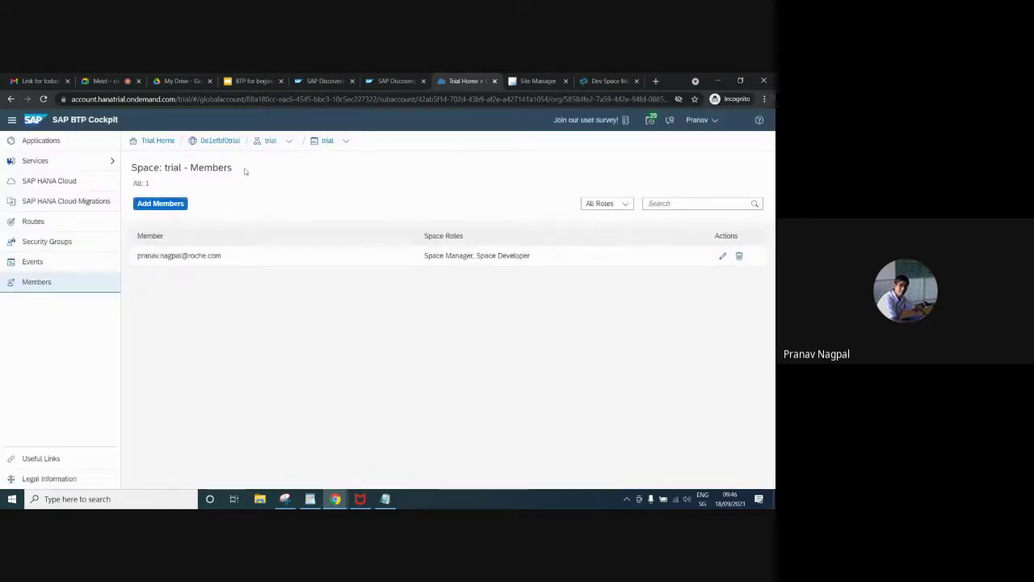
Go back to the trial subaccount and list its HTML5 apps, showing comtestproject1 at 1.0.0
left_click(271, 142)
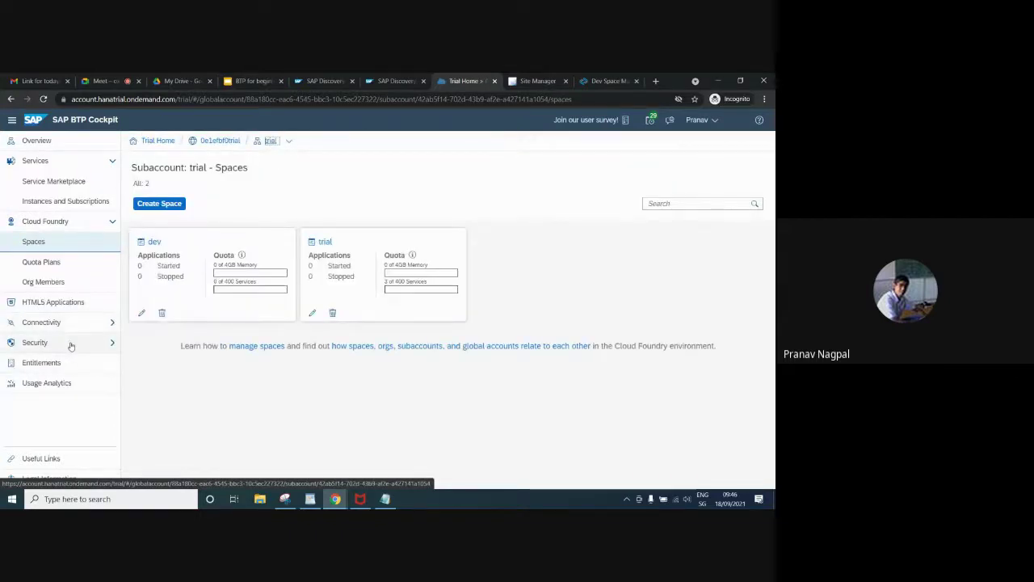
left_click(79, 303)
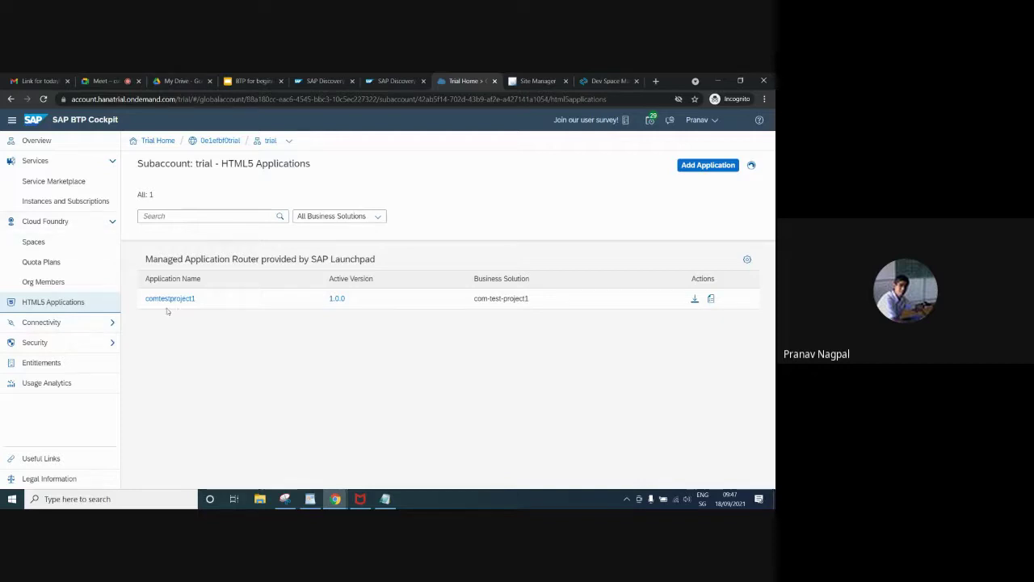
Under Connectivity, view Destinations (none) and Cloud Connectors (Not connected)
left_click(89, 324)
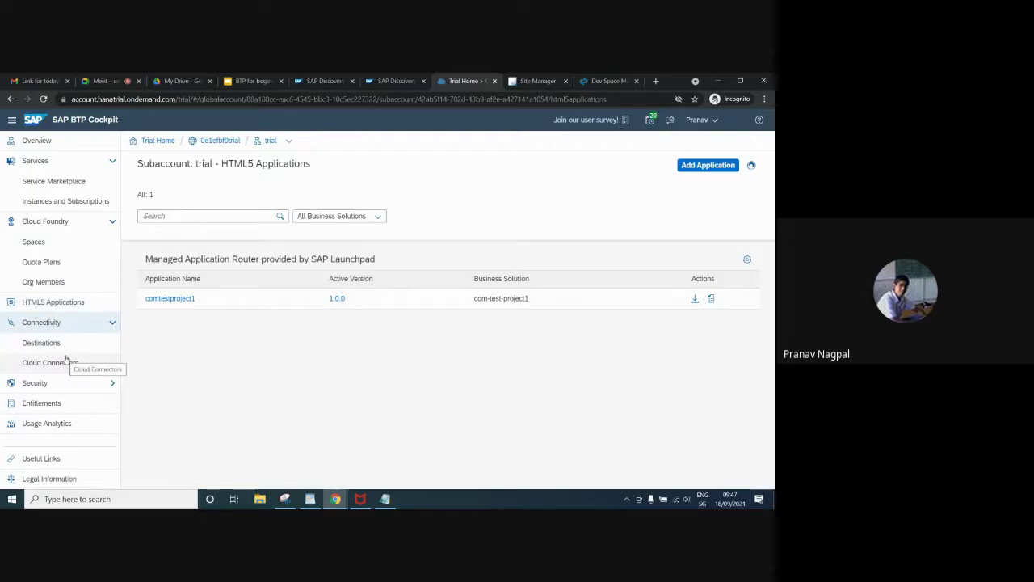
left_click(68, 351)
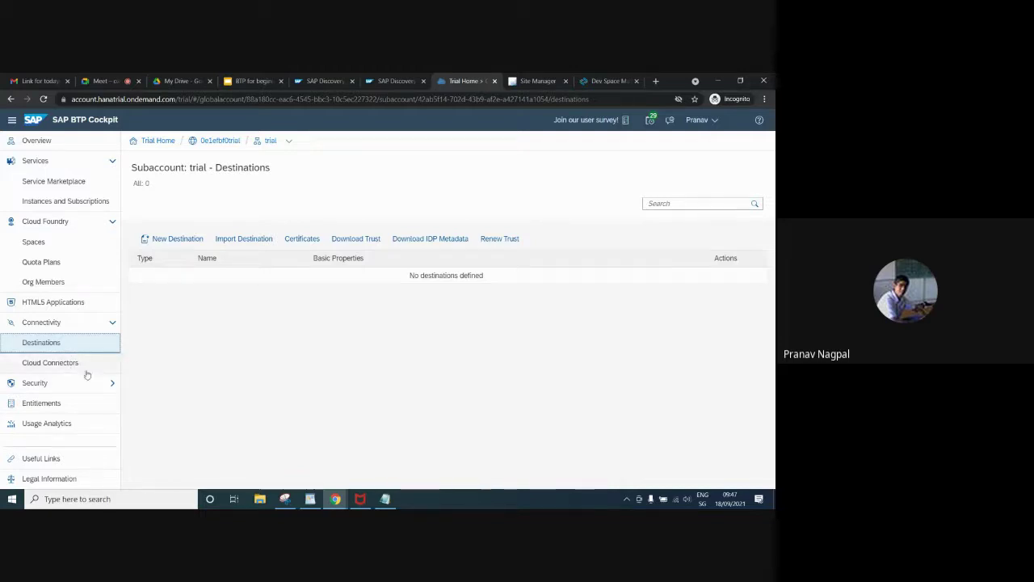
left_click(79, 369)
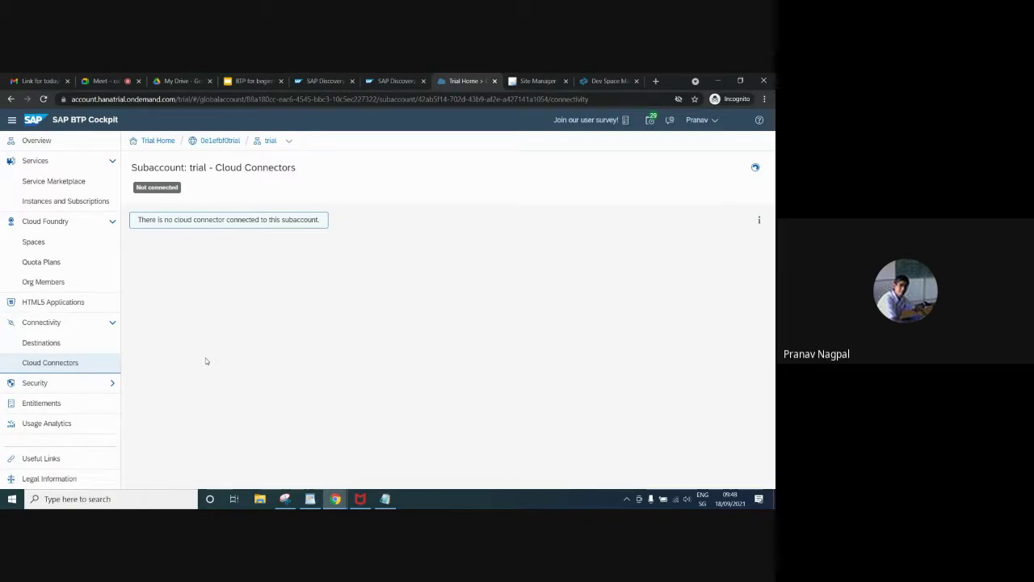
Under Security, open Role Collections, listing 19 collections such as Destination Administrator
left_click(84, 388)
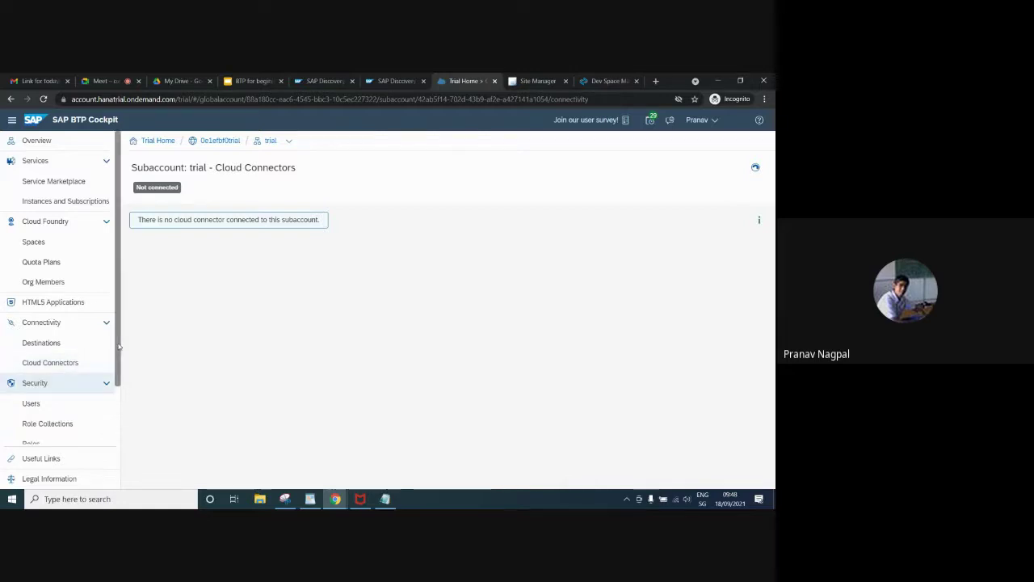
scroll(102, 410, "down", 2)
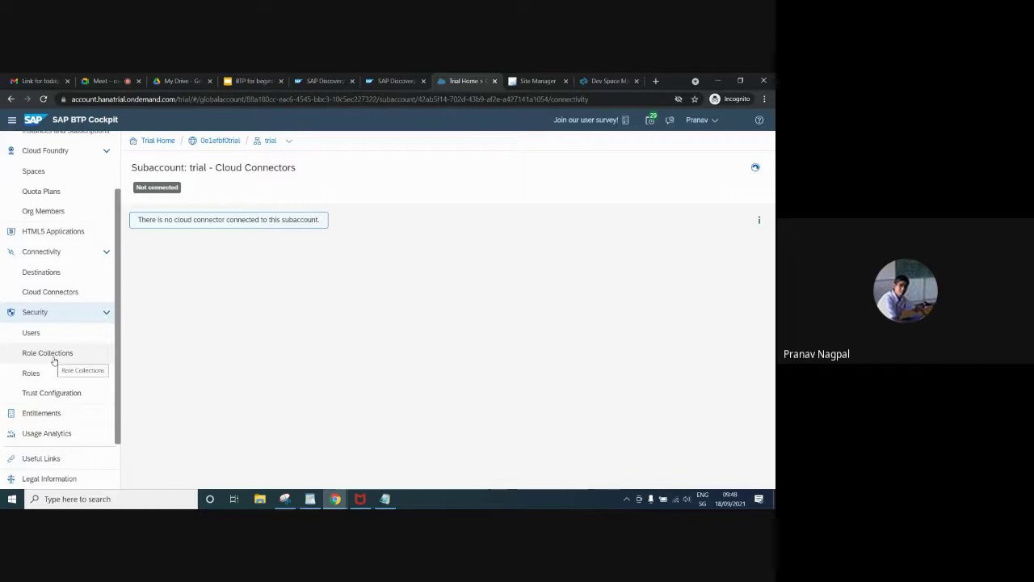
left_click(50, 352)
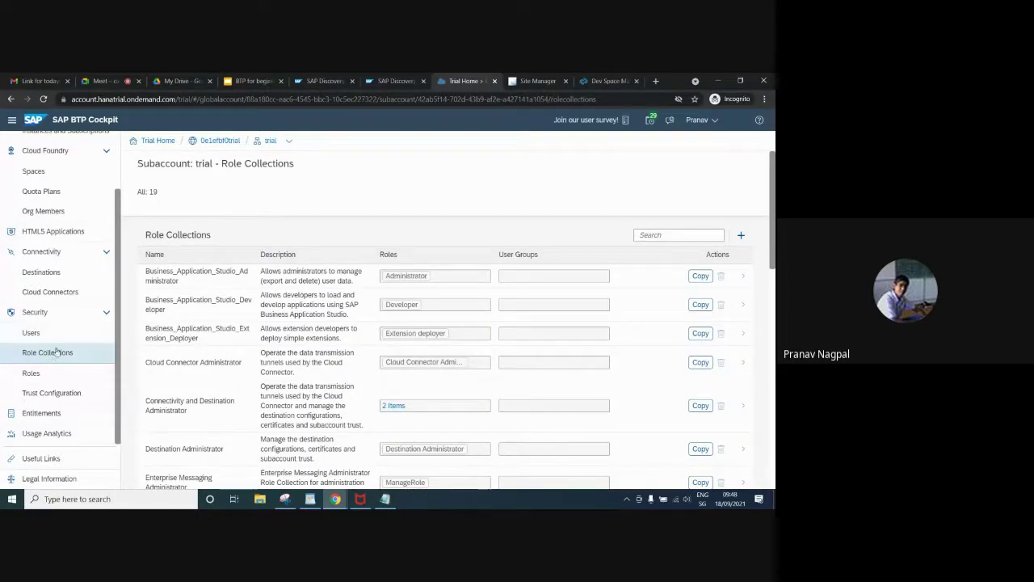
View the Users list with its one Default-provider user, then cancel the New User dialog
left_click(32, 334)
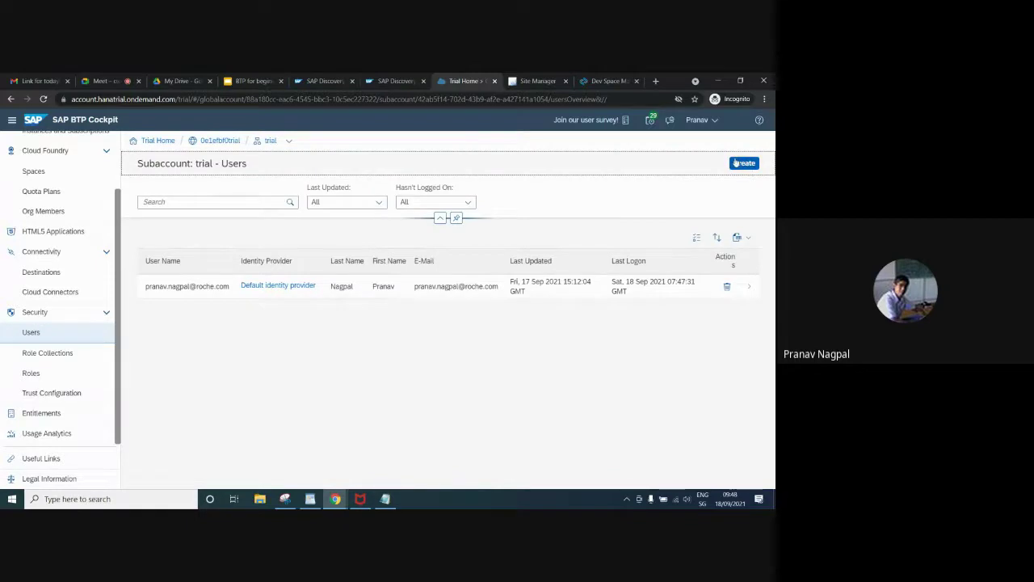
left_click(744, 163)
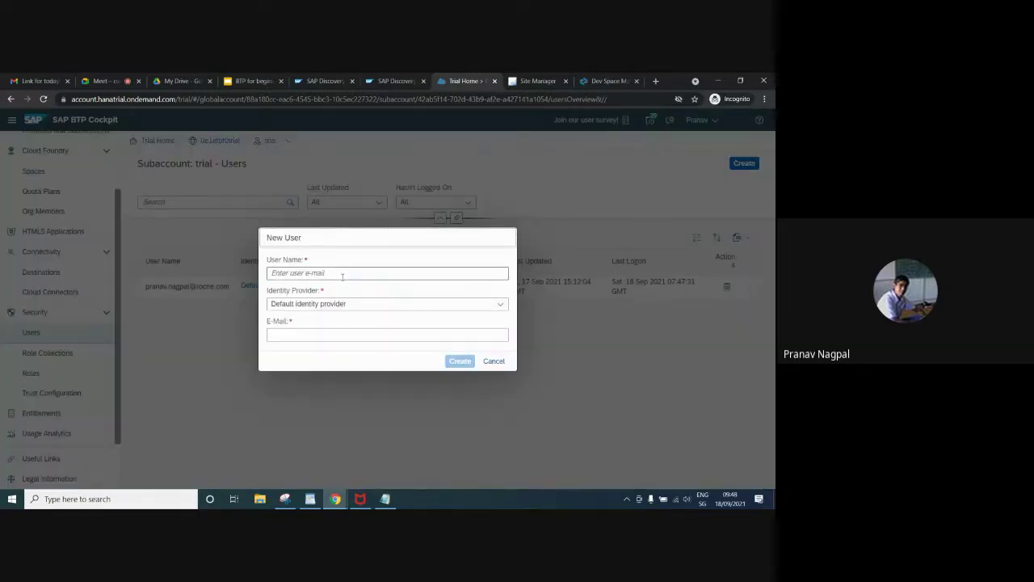
left_click(373, 305)
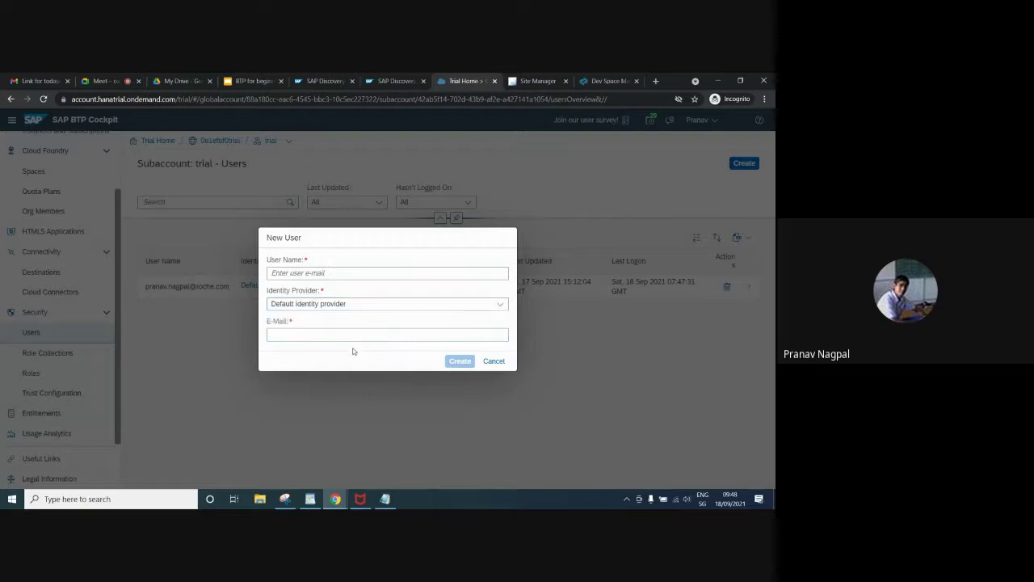
left_click_drag(353, 351, 374, 309)
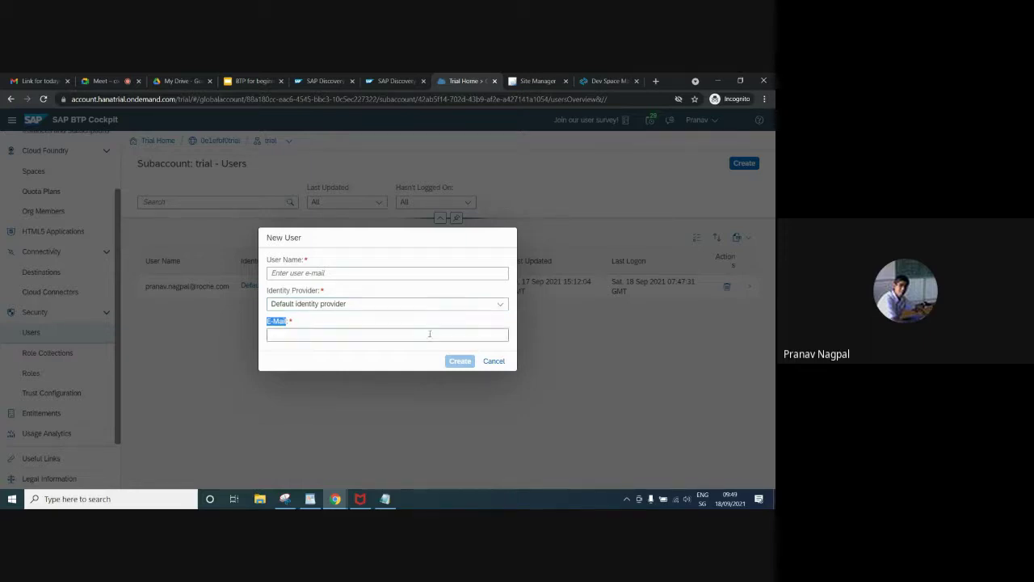
left_click(493, 360)
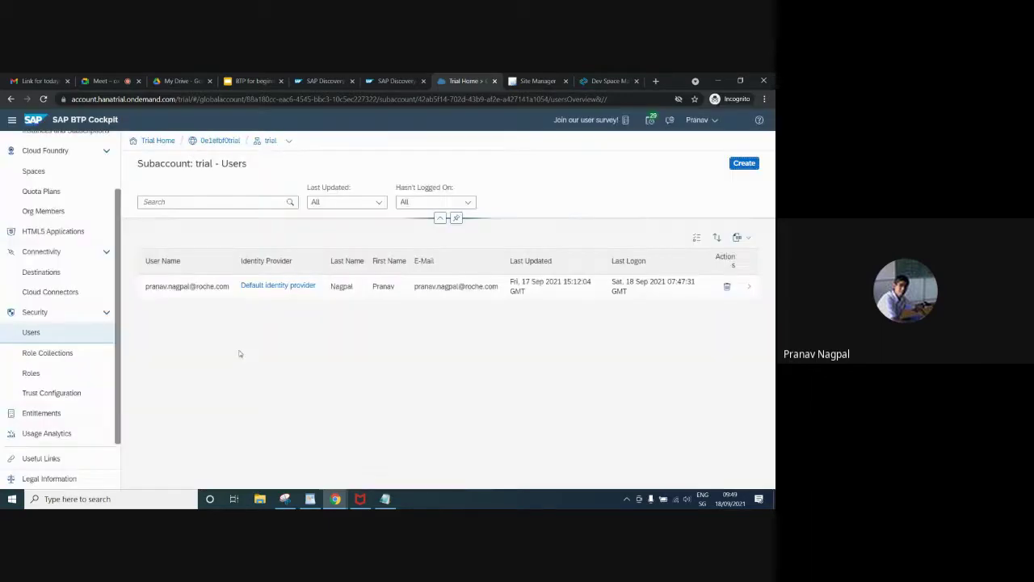
Reopen Role Collections and scroll down to the Enterprise Messaging Developer collection
left_click(49, 353)
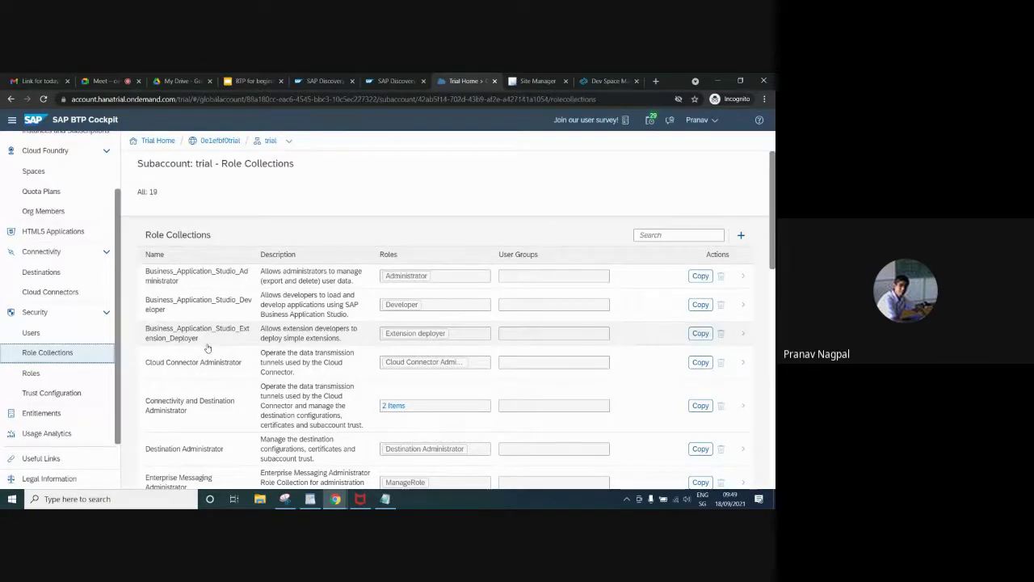
scroll(769, 284, "down", 3)
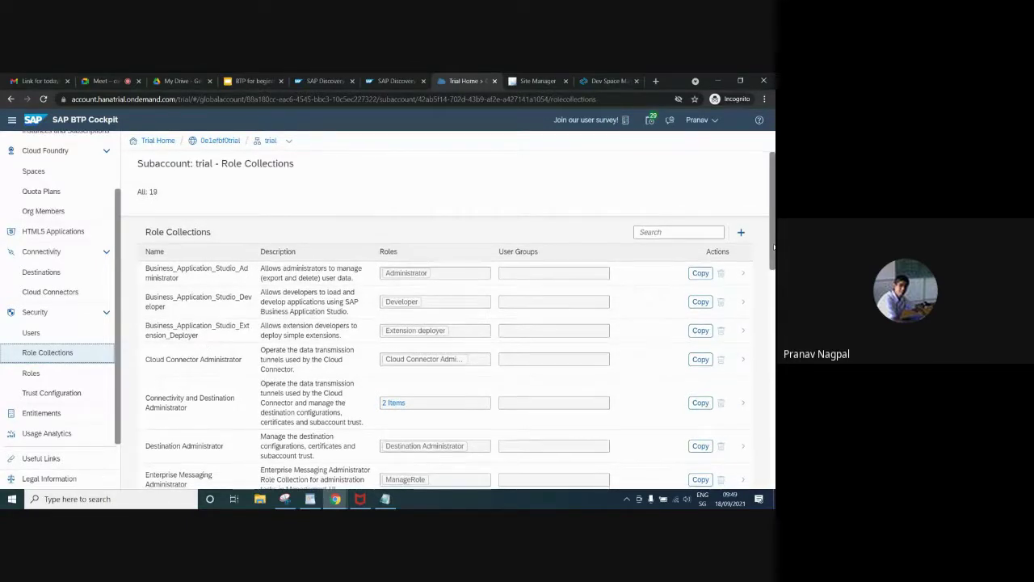
left_click_drag(769, 284, 770, 310)
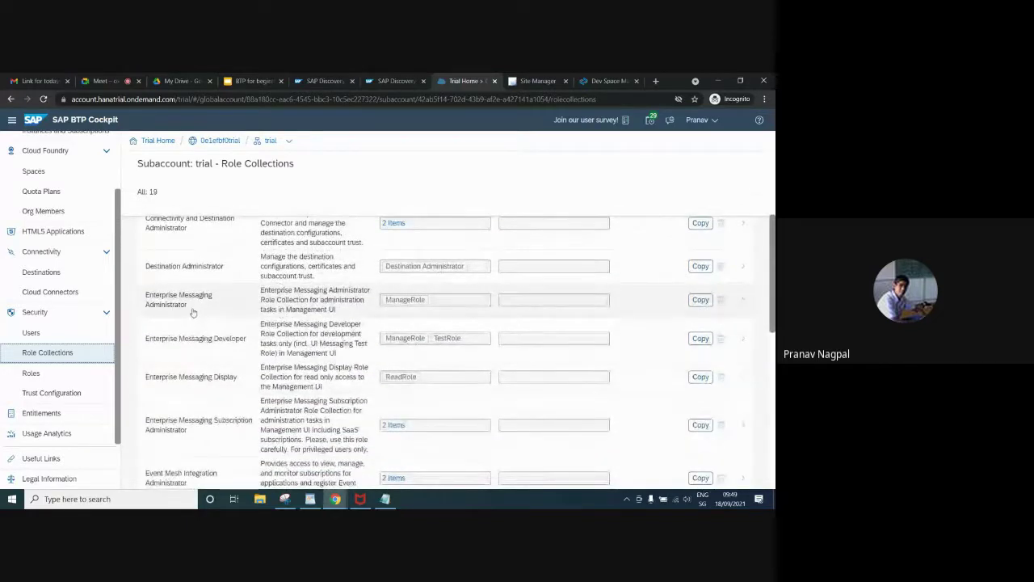
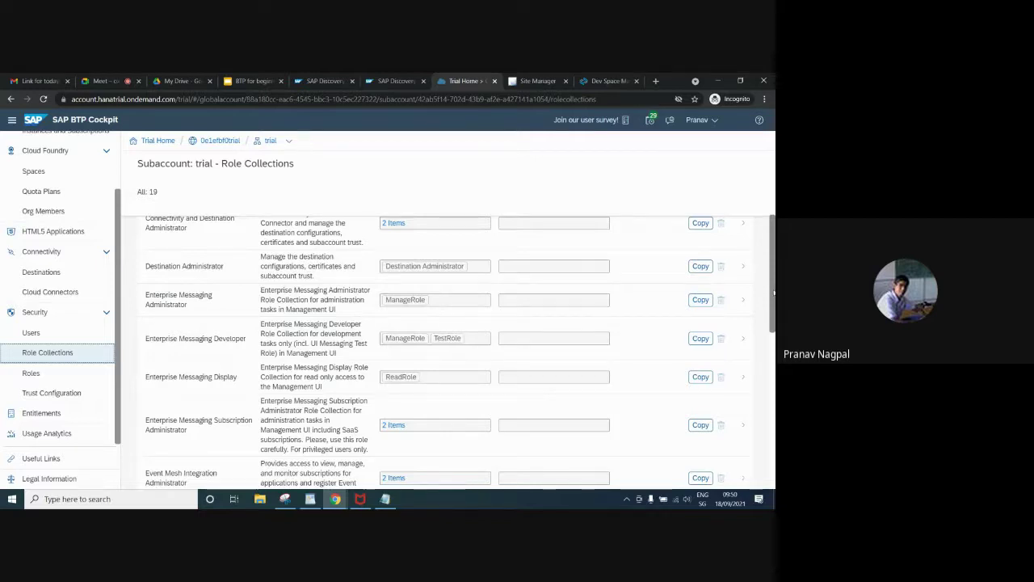
Under Trust Configuration, enter the user's e-mail for the default identity provider and look up assignments
left_click_drag(773, 293, 773, 300)
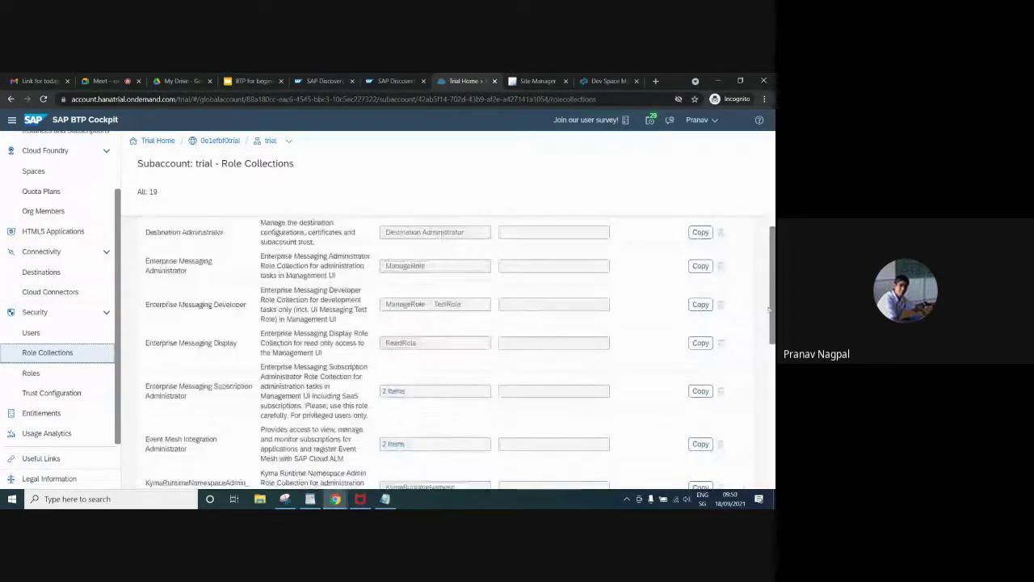
left_click(50, 396)
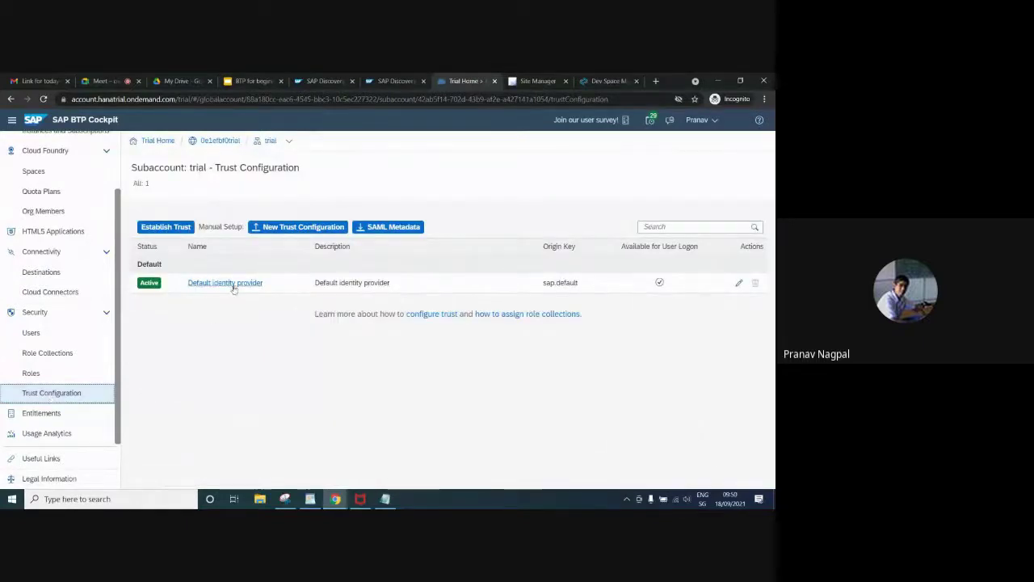
left_click(233, 284)
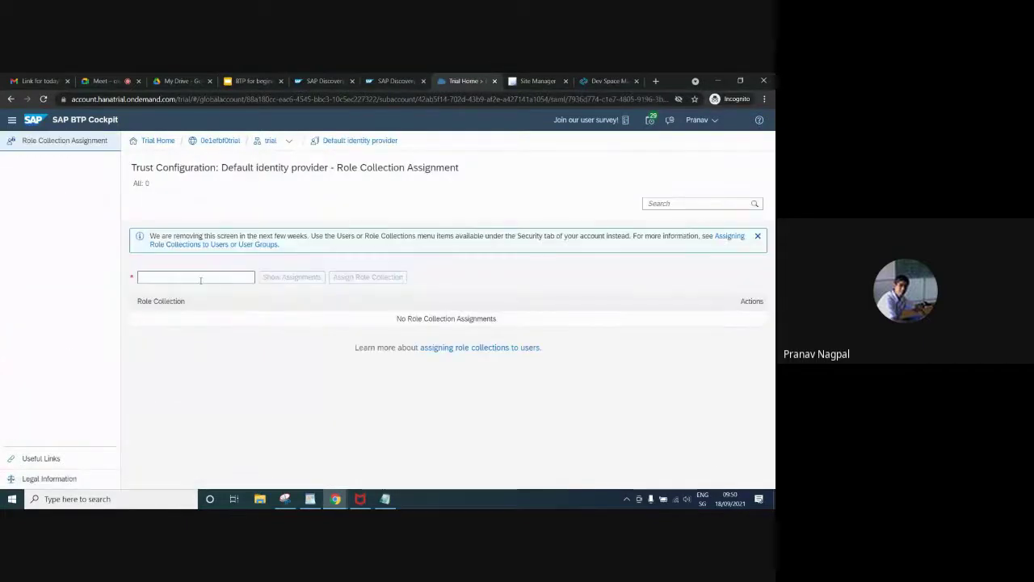
left_click(200, 278)
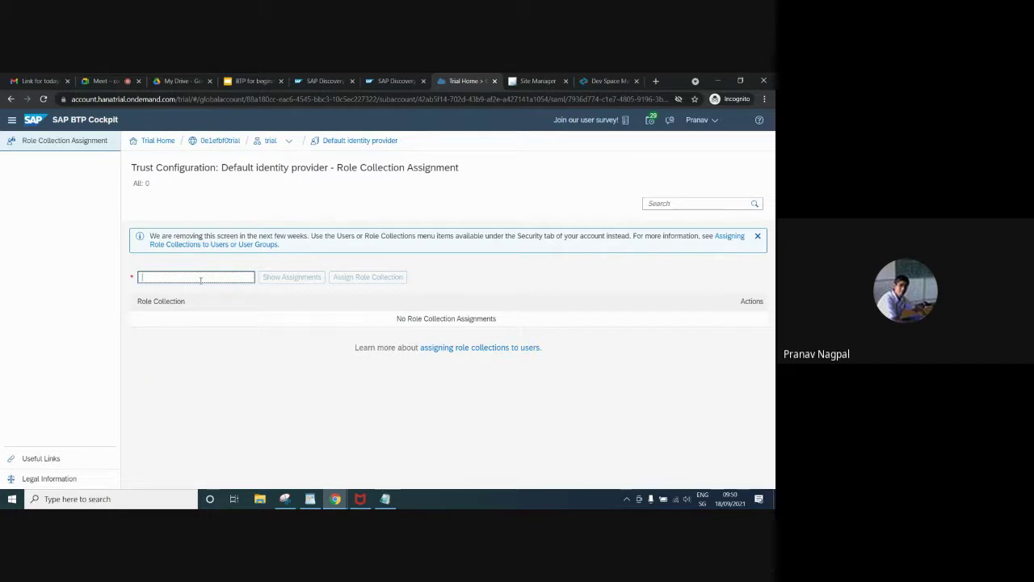
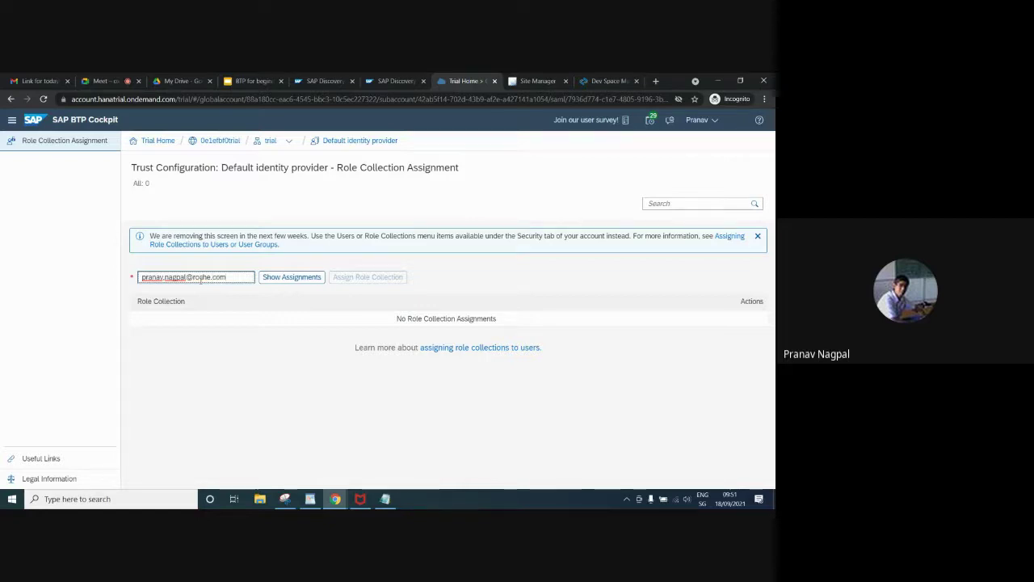
left_click(297, 277)
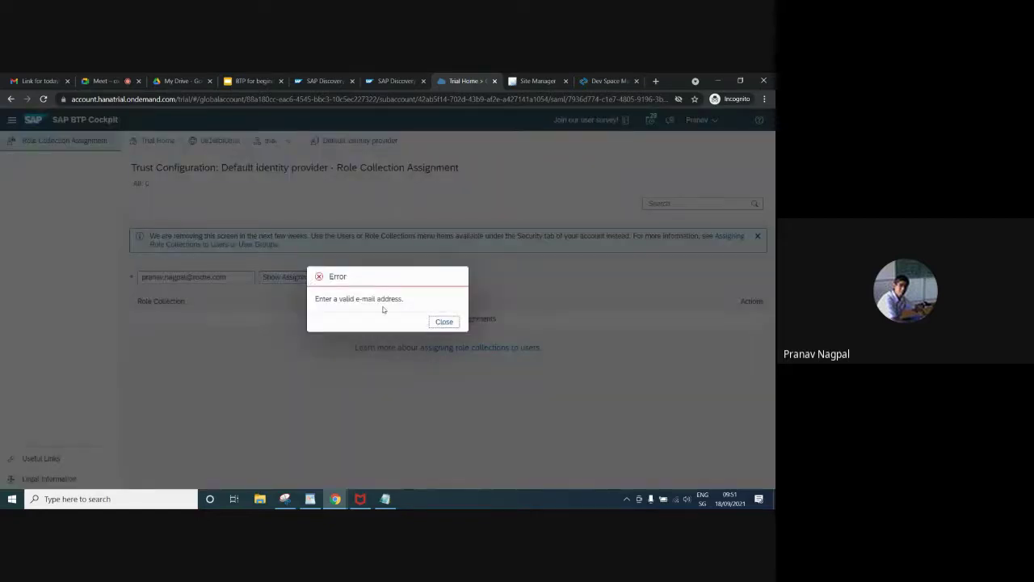
Dismiss the invalid e-mail error, remove the stray comma, and show the user's two role collections
left_click(444, 322)
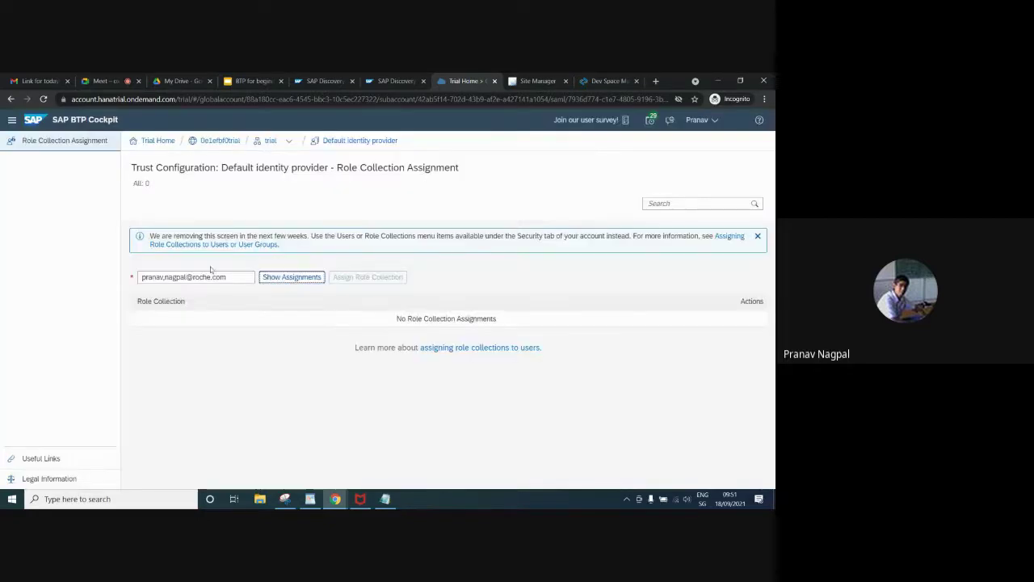
left_click(165, 277)
key("BackSpace")
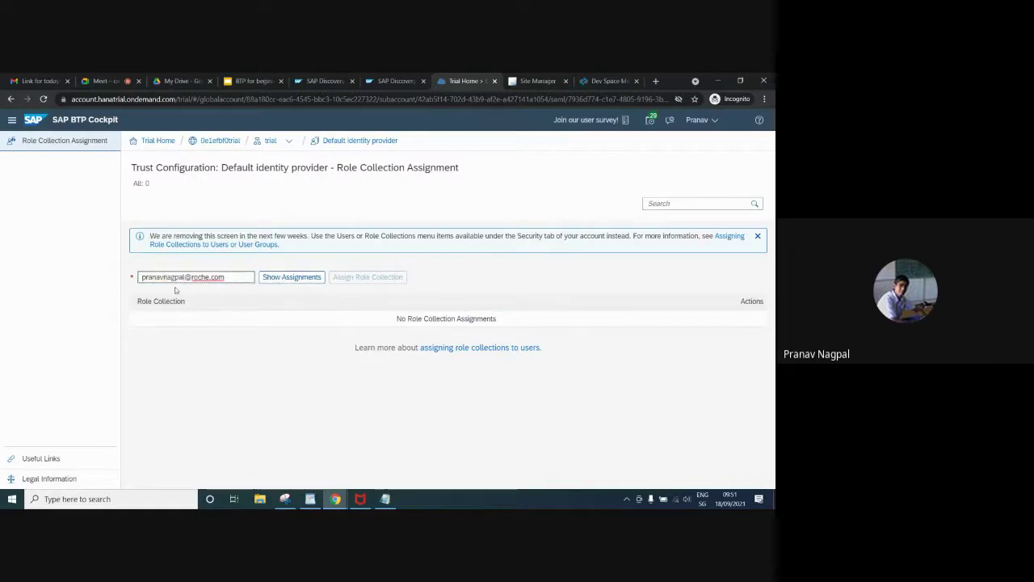
left_click(290, 281)
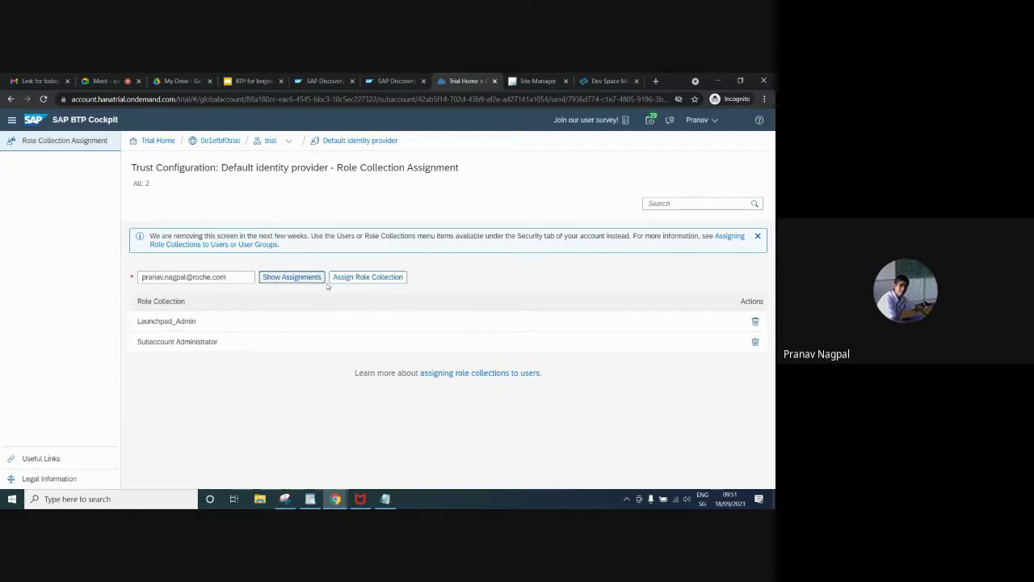
Assign the four Enterprise Messaging role collections and Event Mesh Integration Administrator to the user
left_click(352, 277)
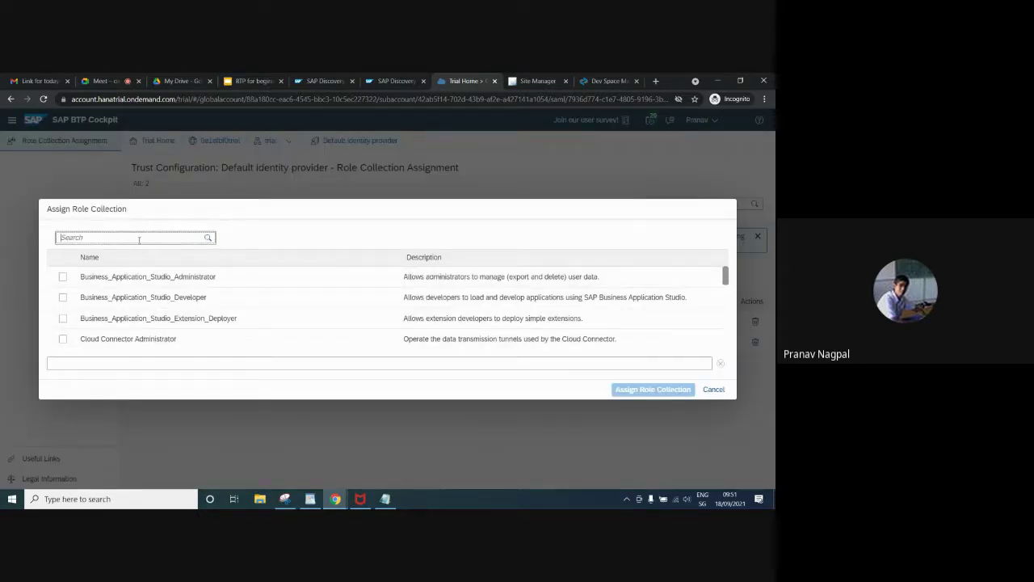
type("ent")
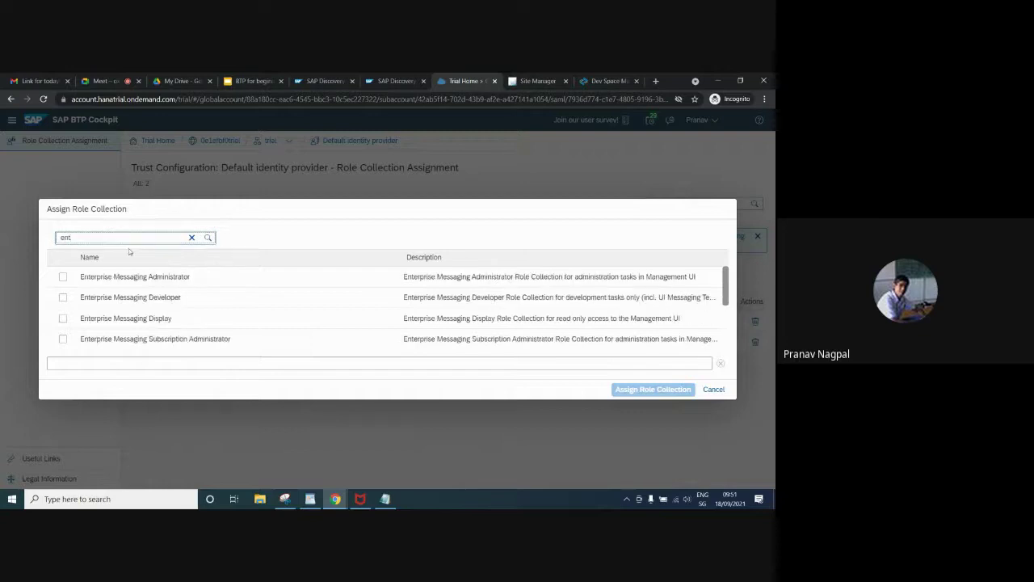
left_click(63, 277)
left_click(63, 296)
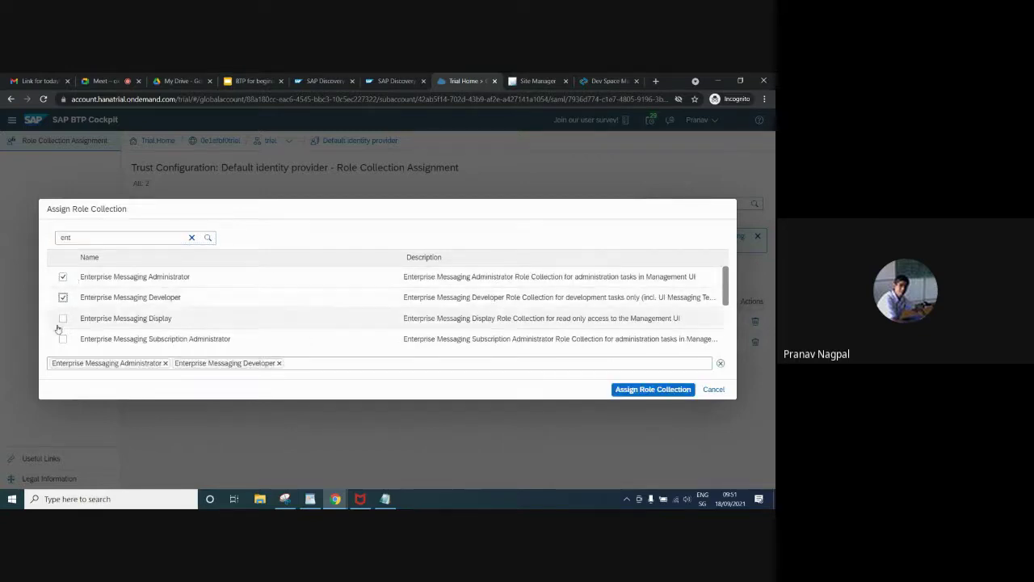
left_click(63, 317)
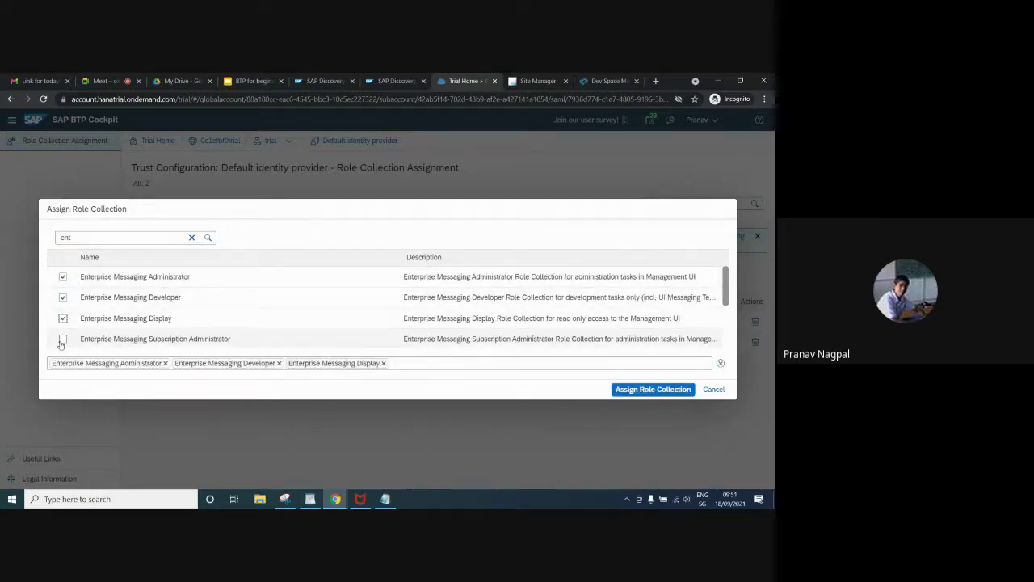
left_click(62, 340)
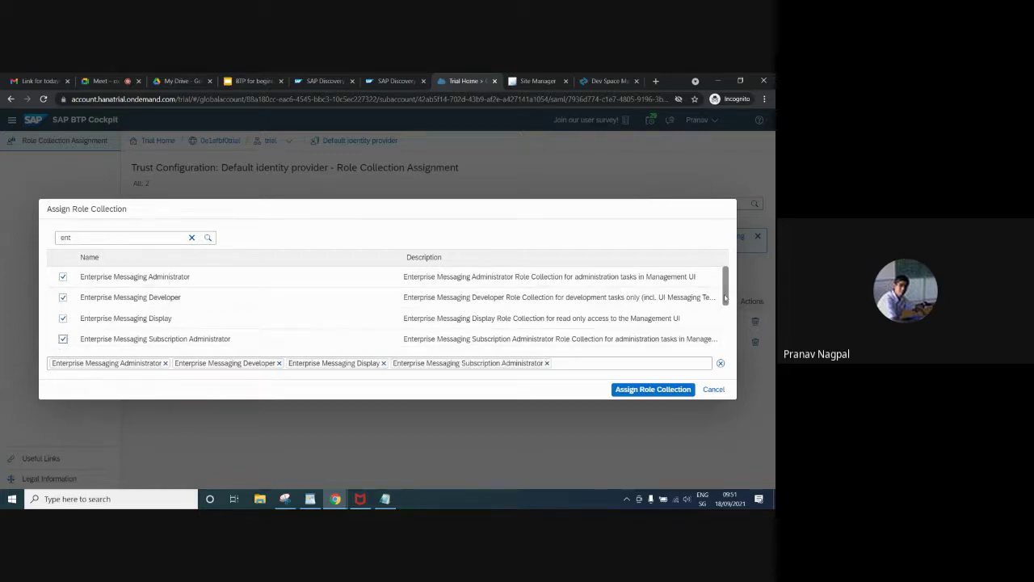
scroll(725, 298, "down", 1)
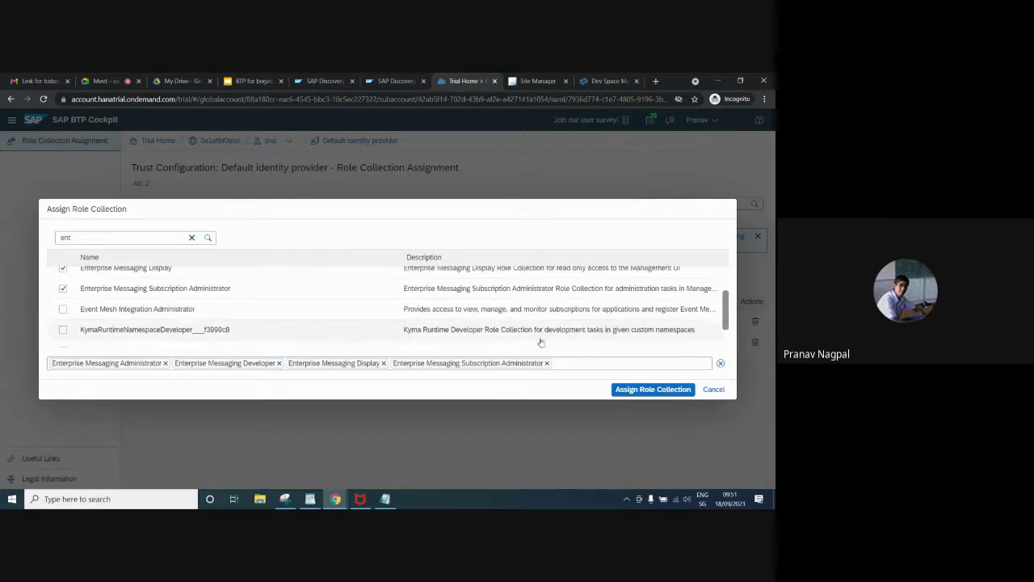
left_click(194, 313)
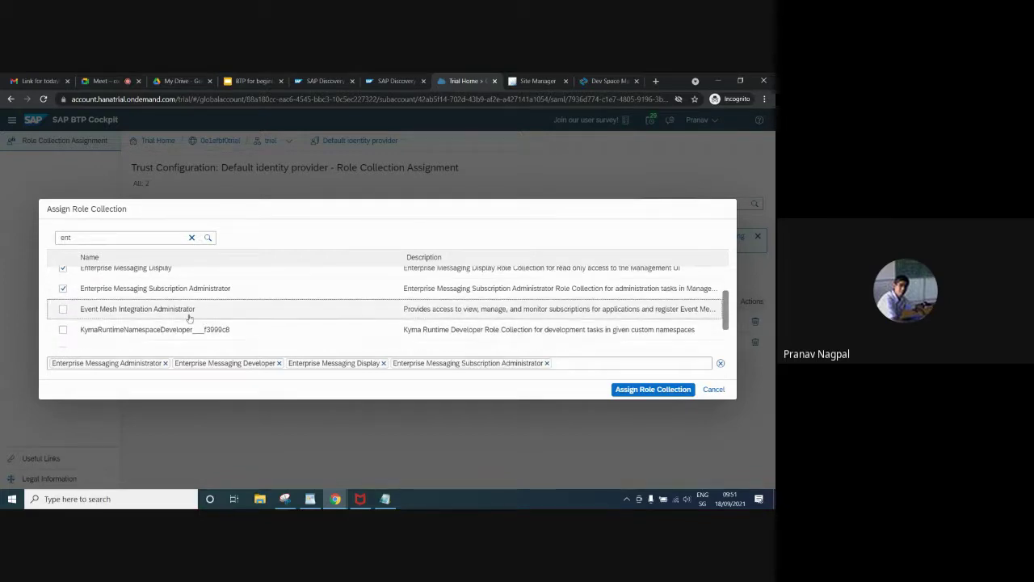
left_click(651, 390)
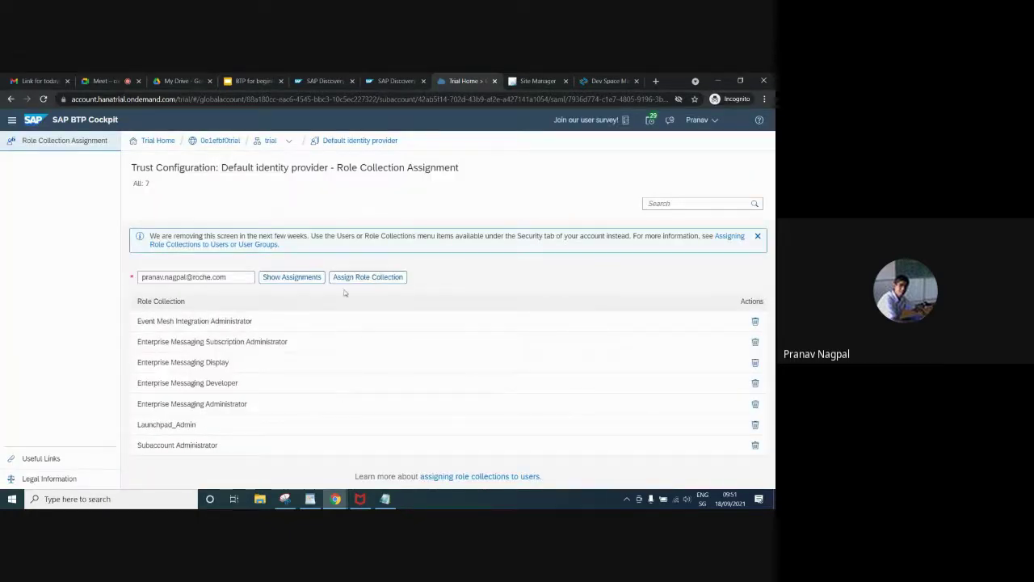
Go to the trial subaccount's Instances and Subscriptions and bring up the Event Mesh subscription's actions
left_click(269, 144)
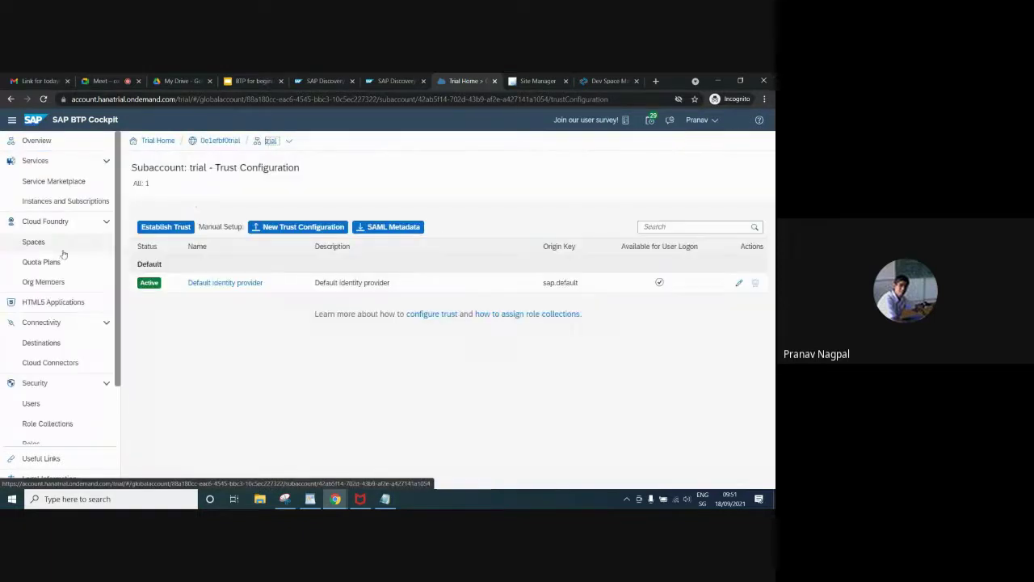
left_click(64, 201)
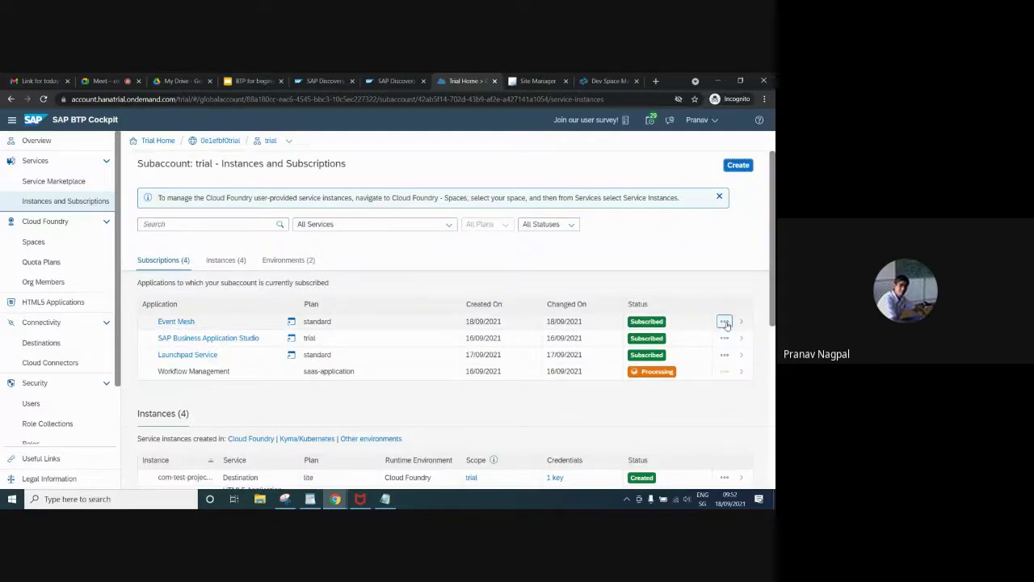
left_click(724, 320)
Launch the Event Mesh application to view its empty Message Clients, then return to the cockpit tab
left_click(708, 343)
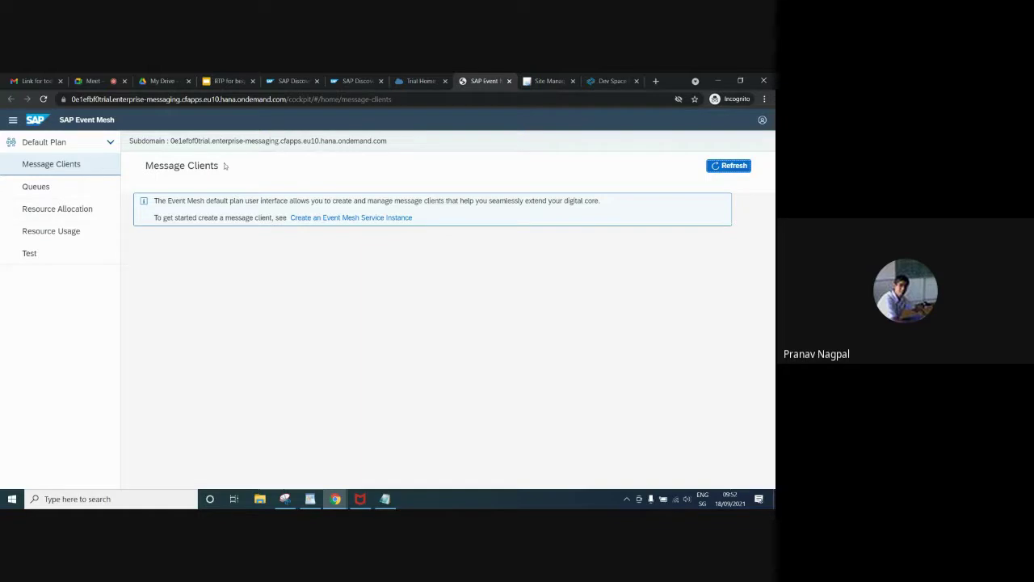
left_click(413, 81)
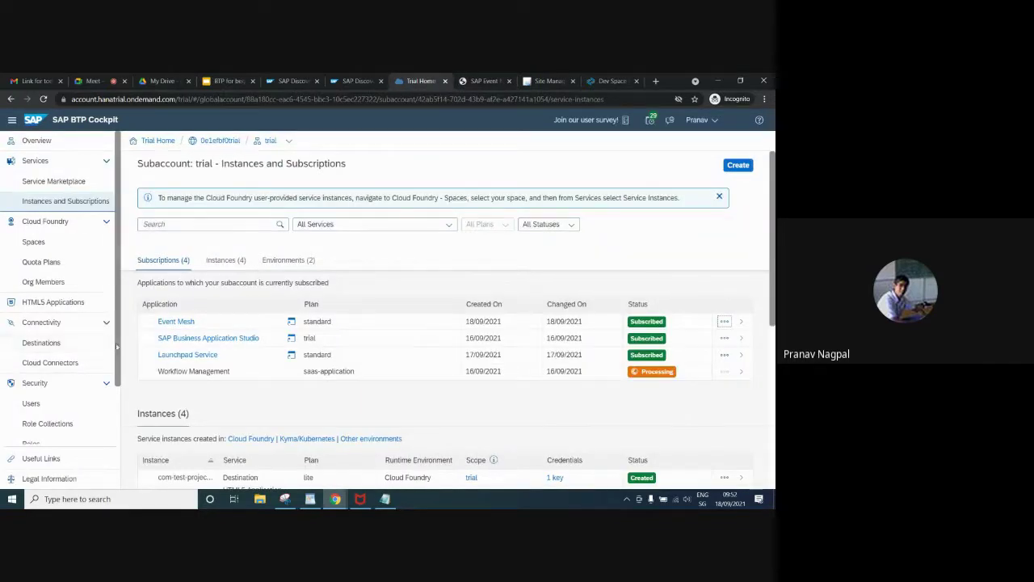
Scroll the left navigation and open Security > Roles for the trial subaccount
left_click_drag(118, 349, 121, 415)
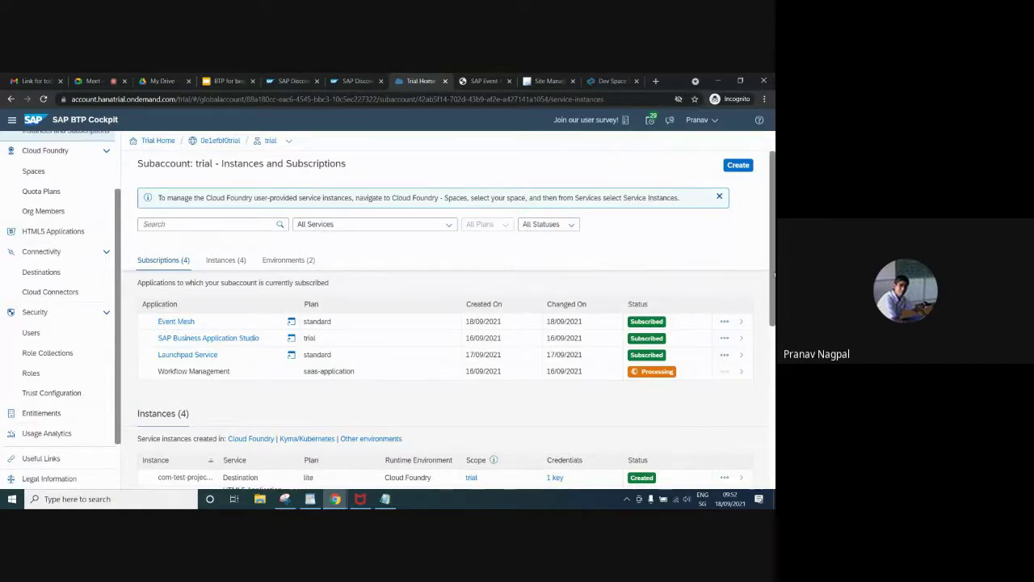
left_click_drag(773, 274, 773, 281)
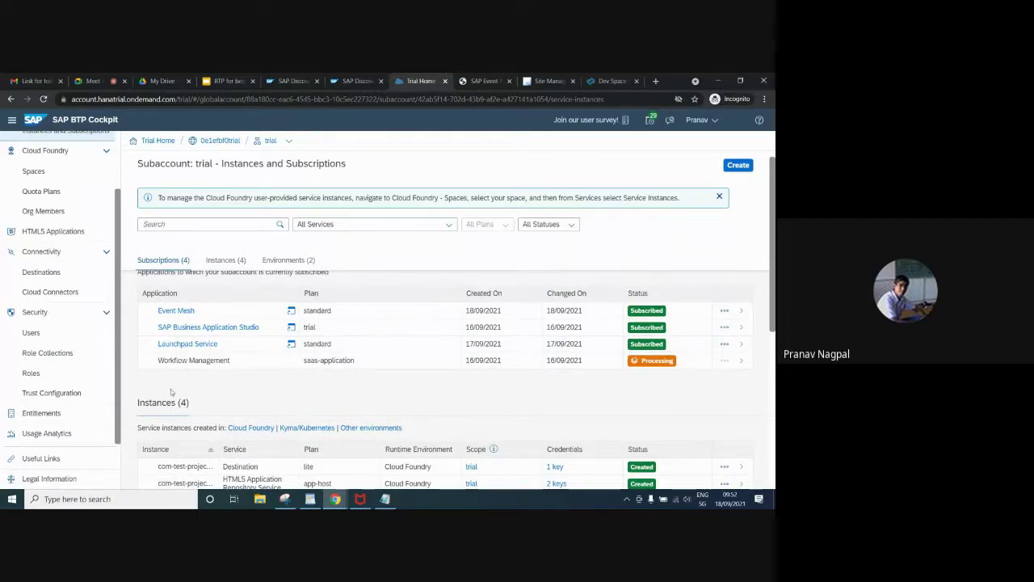
left_click(30, 372)
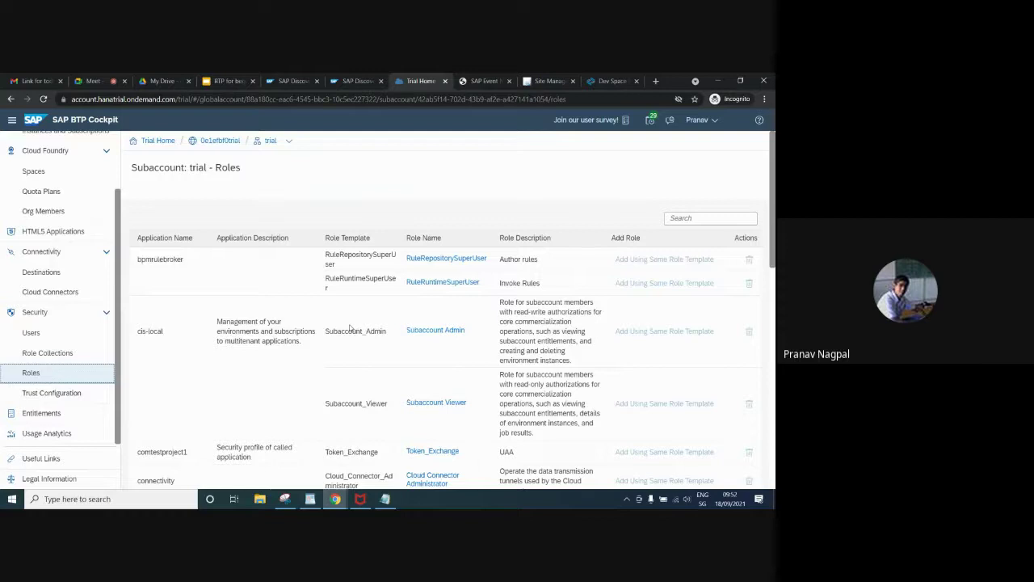
scroll(770, 289, "down", 2)
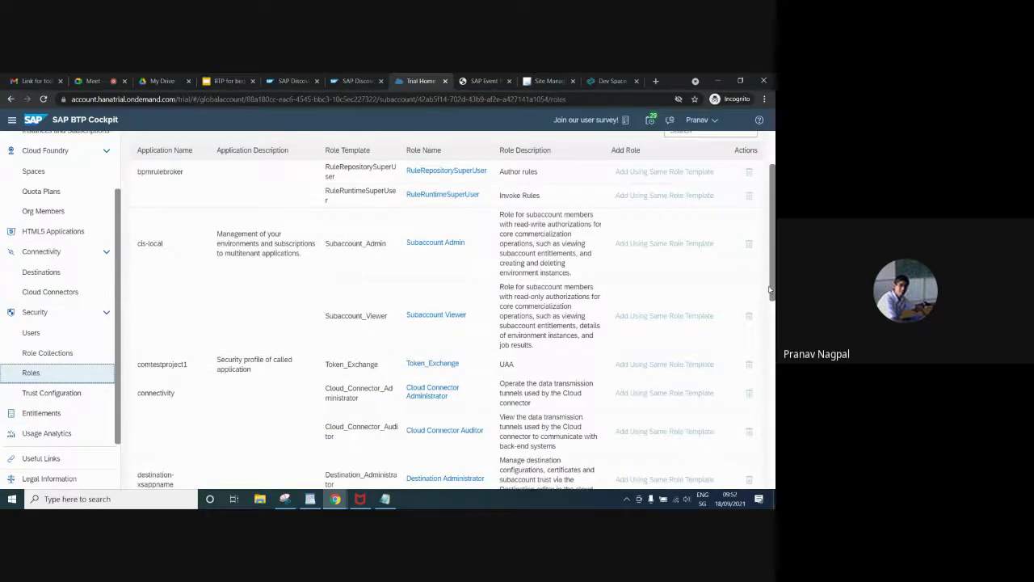
scroll(770, 289, "up", 2)
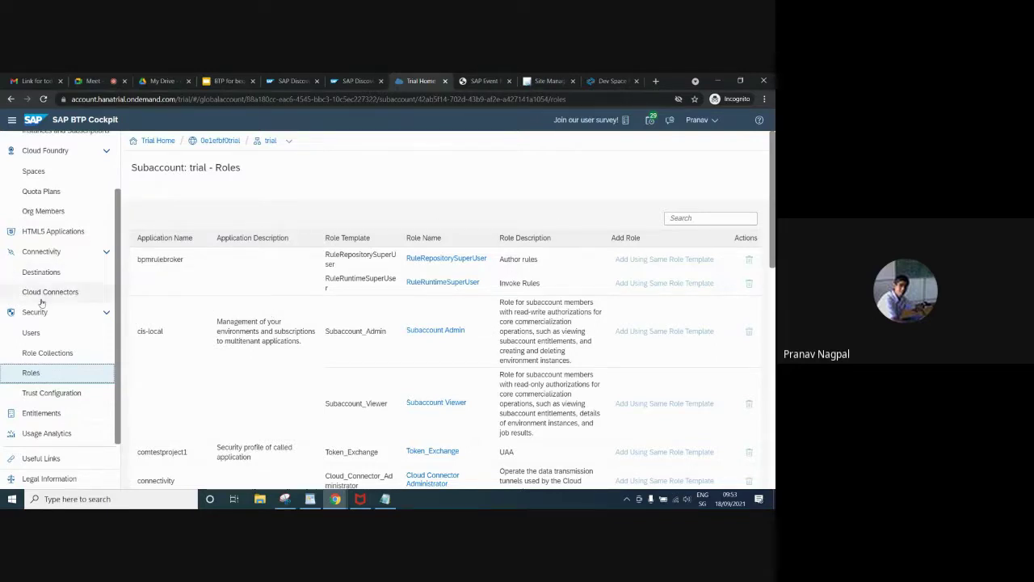
scroll(118, 219, "up", 1)
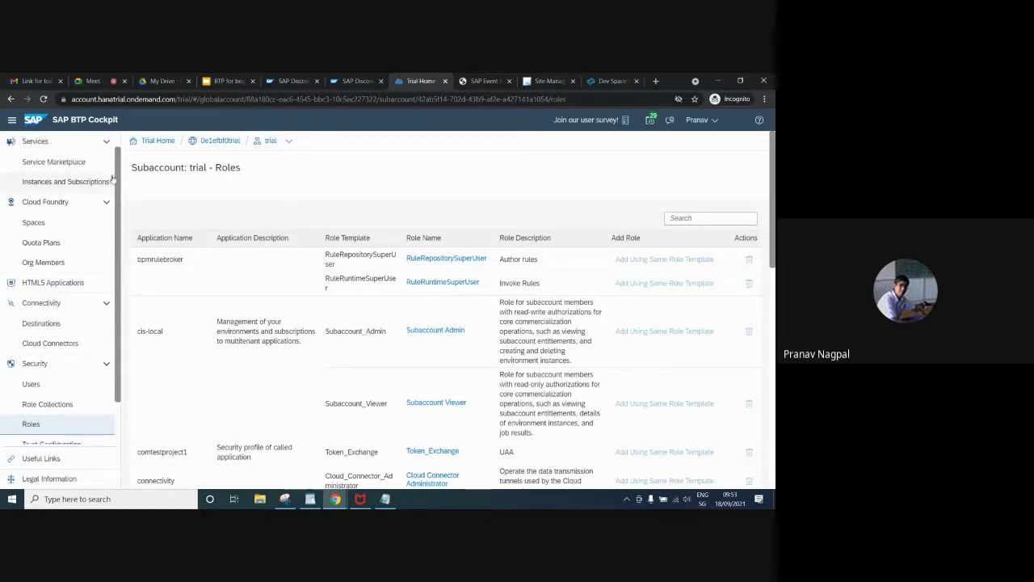
Enter the trial space from Cloud Foundry Spaces, review its three service instances, then open Service Marketplace
left_click(44, 222)
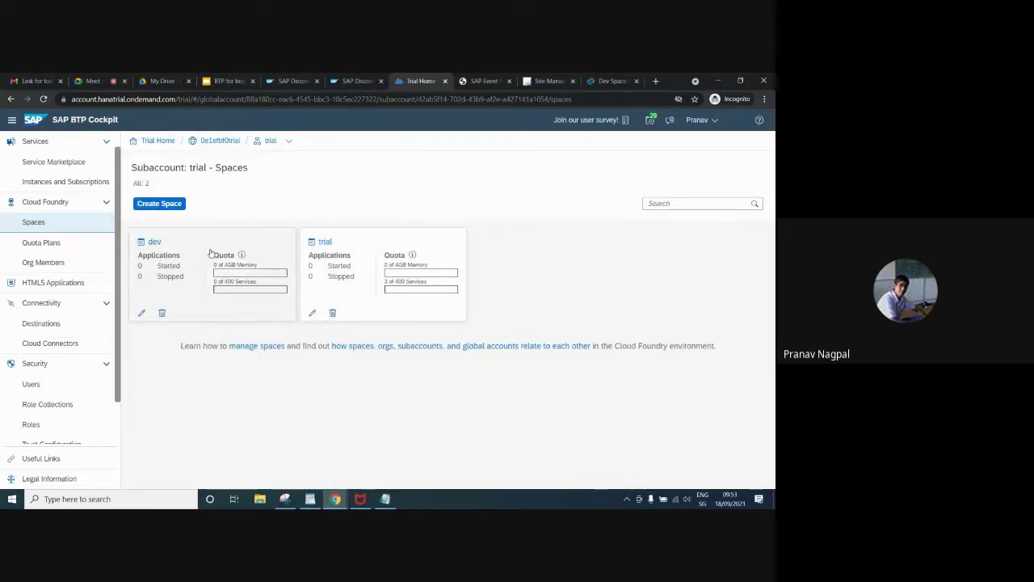
left_click(332, 257)
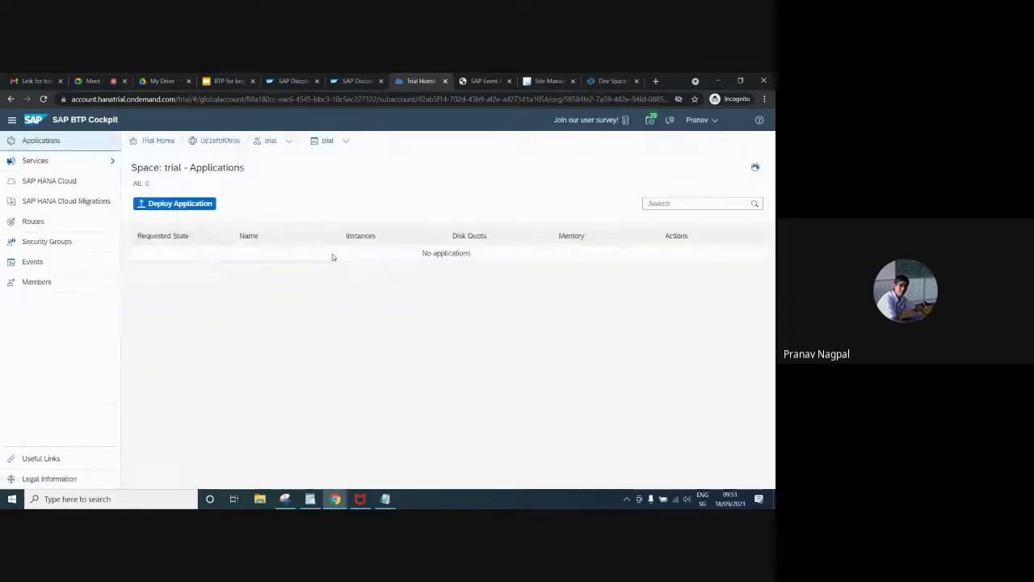
left_click(111, 162)
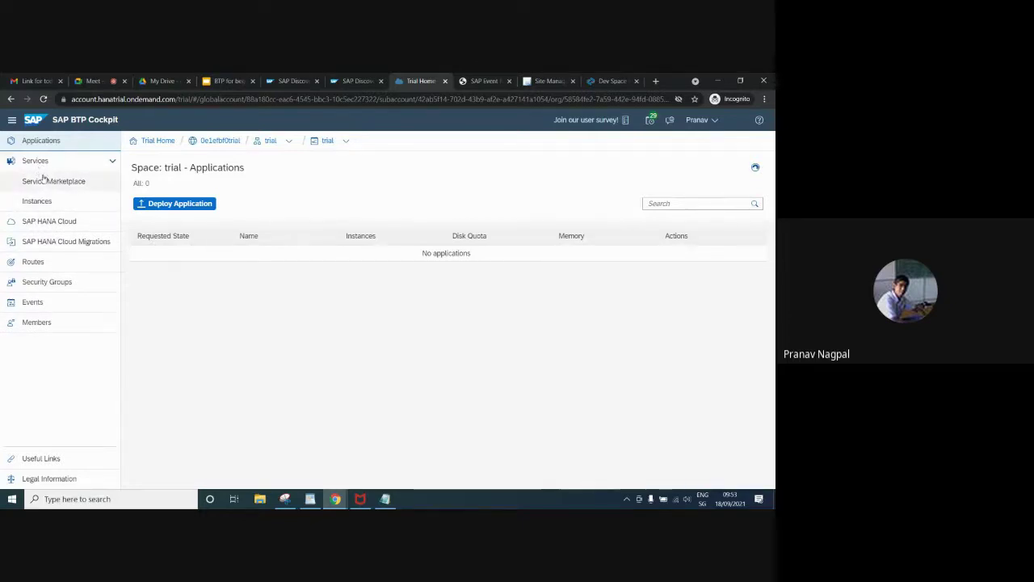
left_click(43, 184)
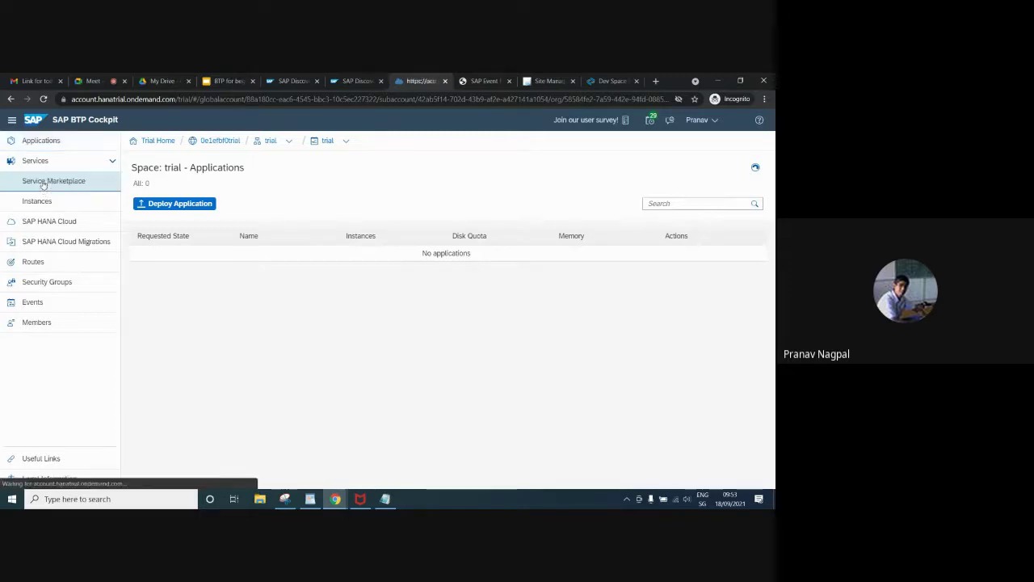
left_click(38, 202)
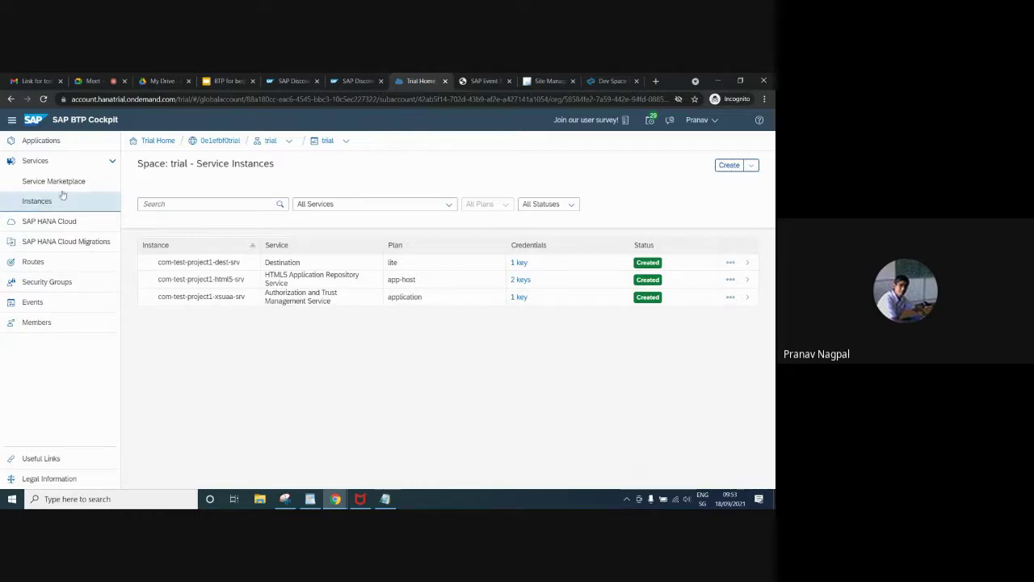
left_click(59, 183)
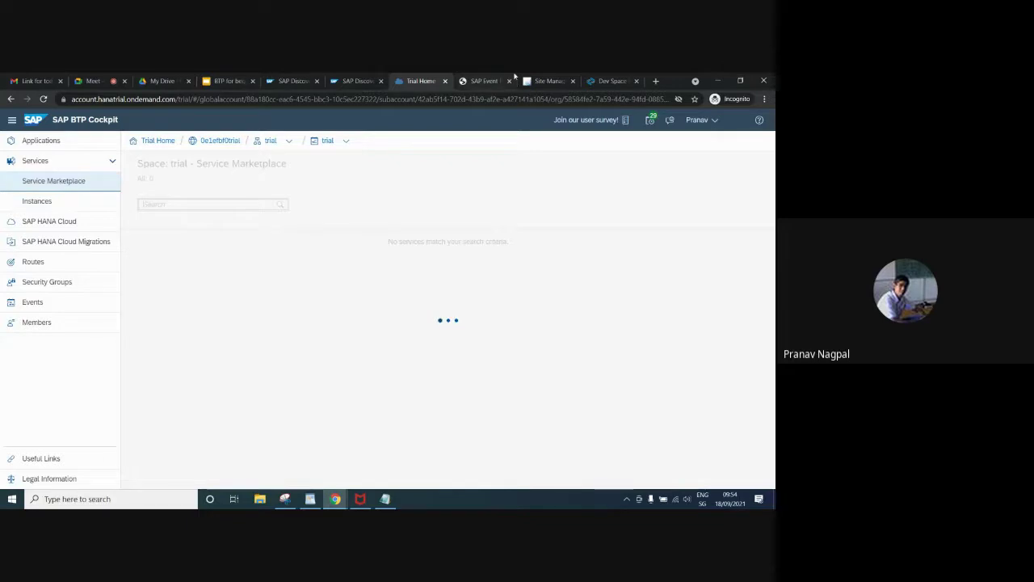
Glance at the Event Mesh and Site Manager browser tabs, then return to the BTP cockpit
left_click(484, 81)
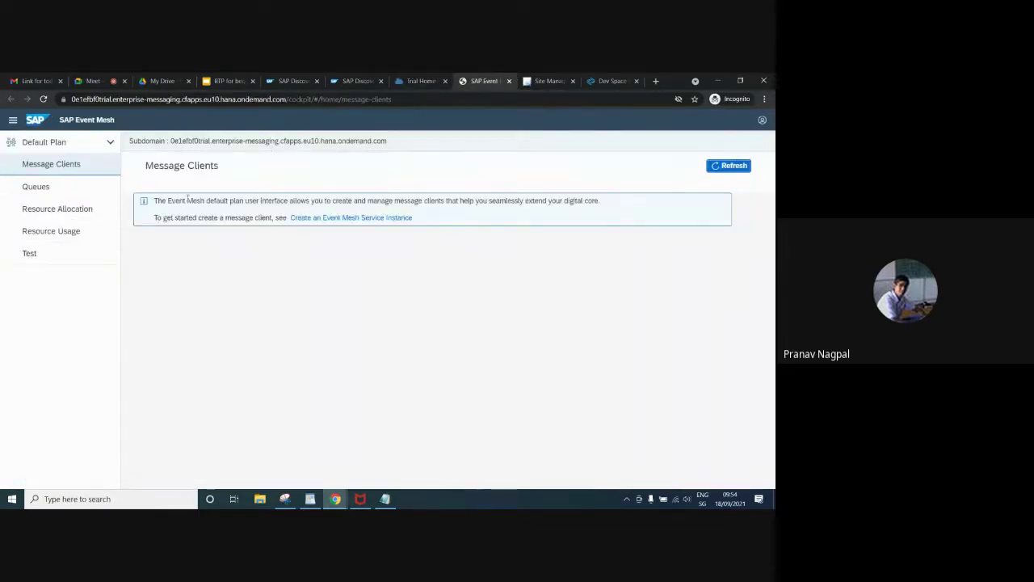
left_click(547, 82)
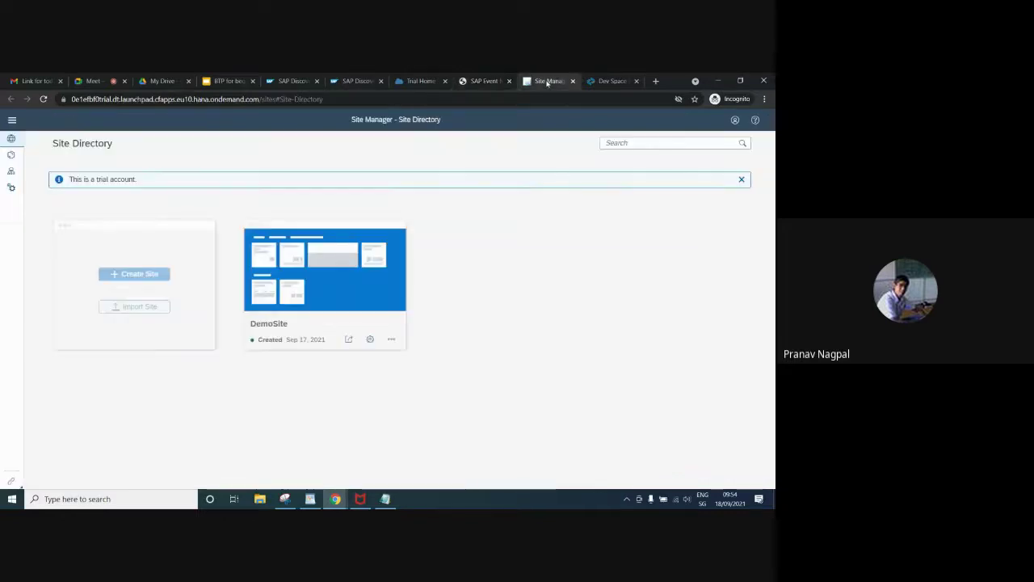
left_click(477, 80)
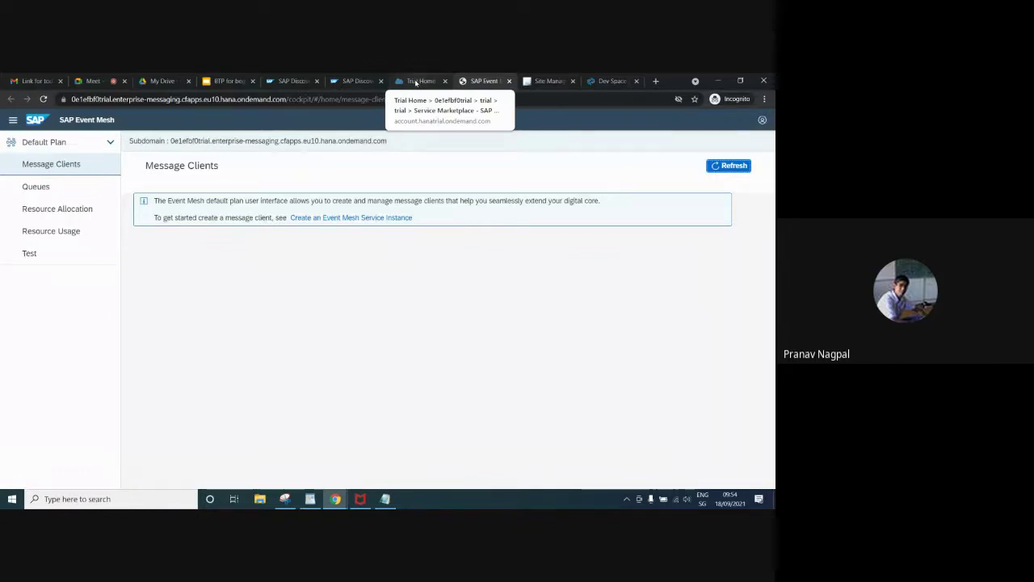
left_click(417, 81)
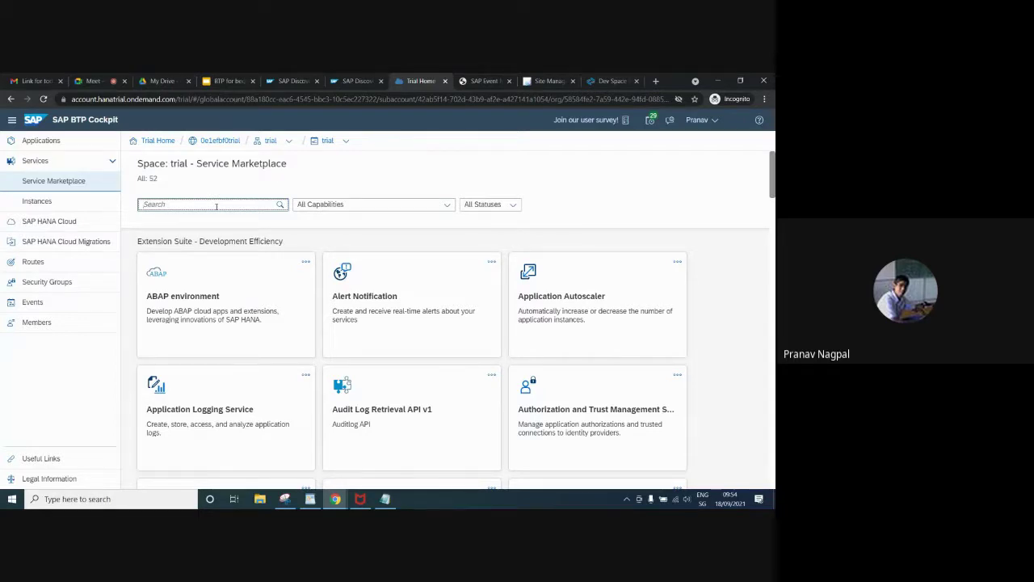
Search the marketplace for 'even' and start creating a new Event Mesh instance
type("even")
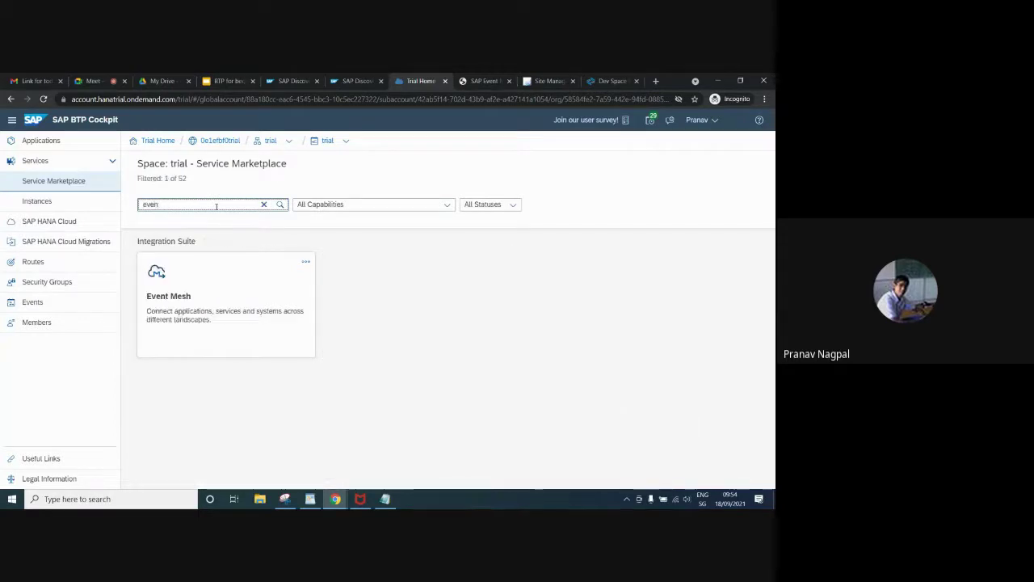
left_click(305, 261)
left_click(291, 281)
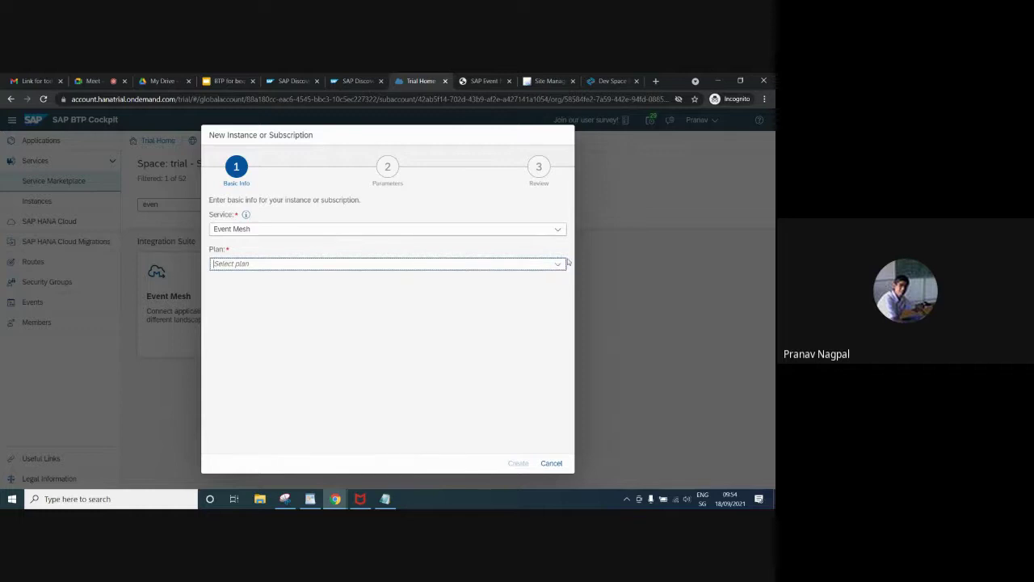
Choose the default plan, name the instance 'eminstance', and proceed to the Parameters step
left_click(557, 266)
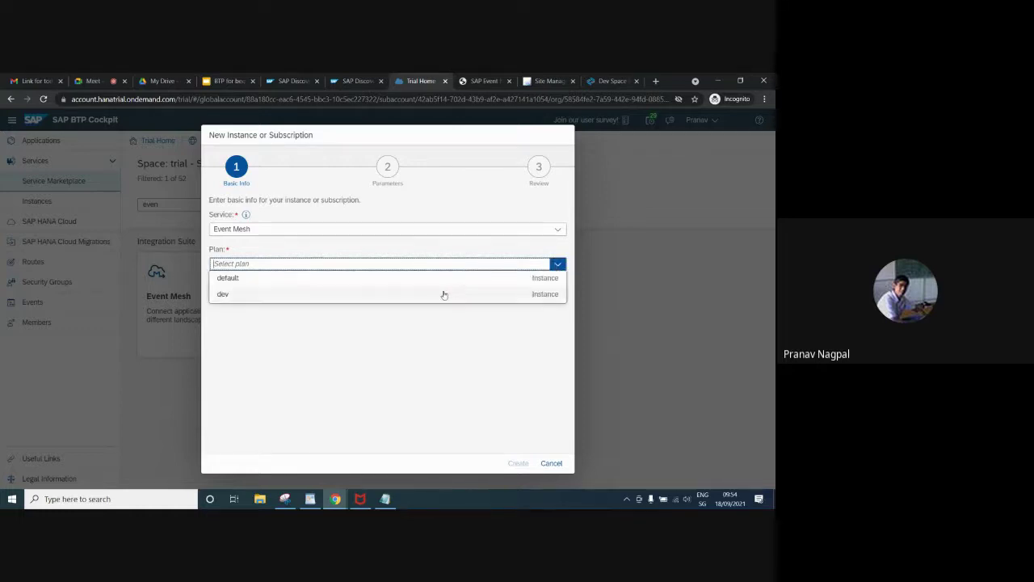
left_click(442, 279)
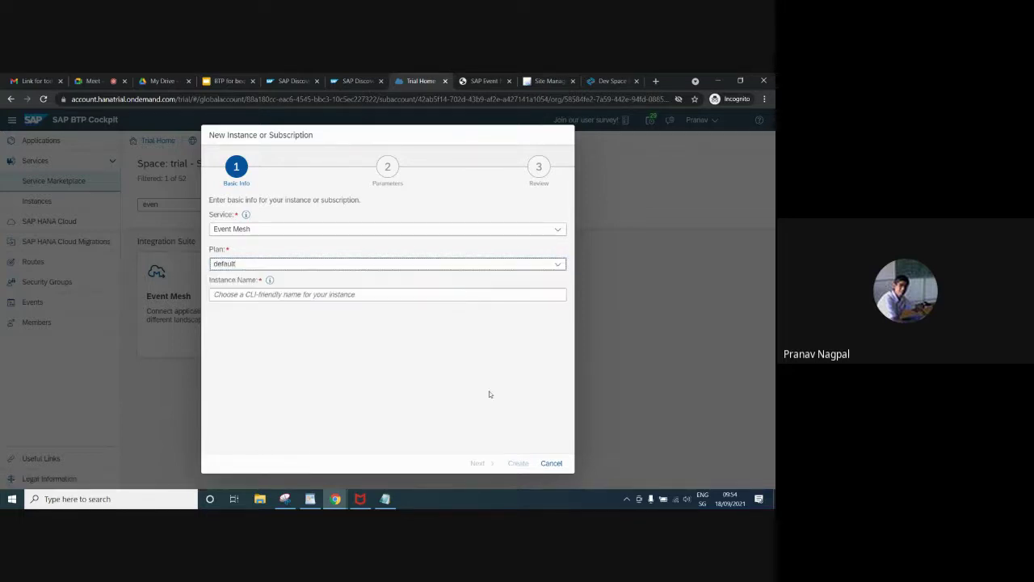
left_click(416, 308)
left_click(416, 296)
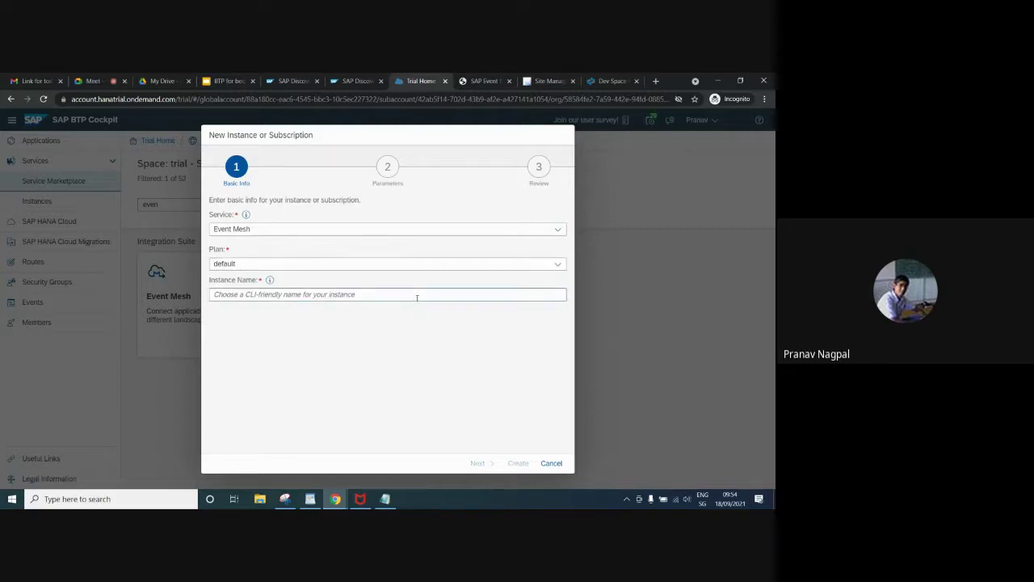
type("emins")
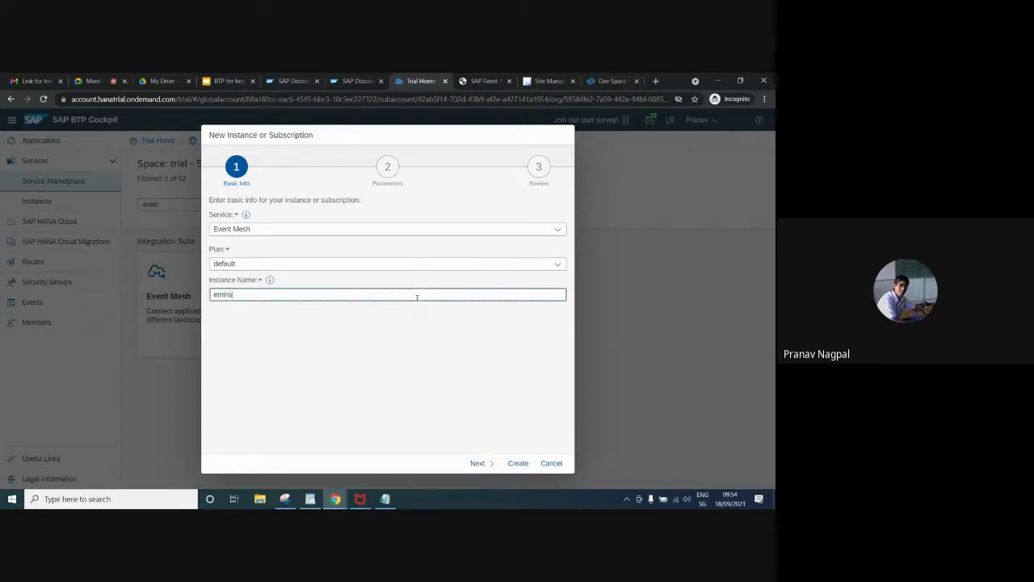
type("tand")
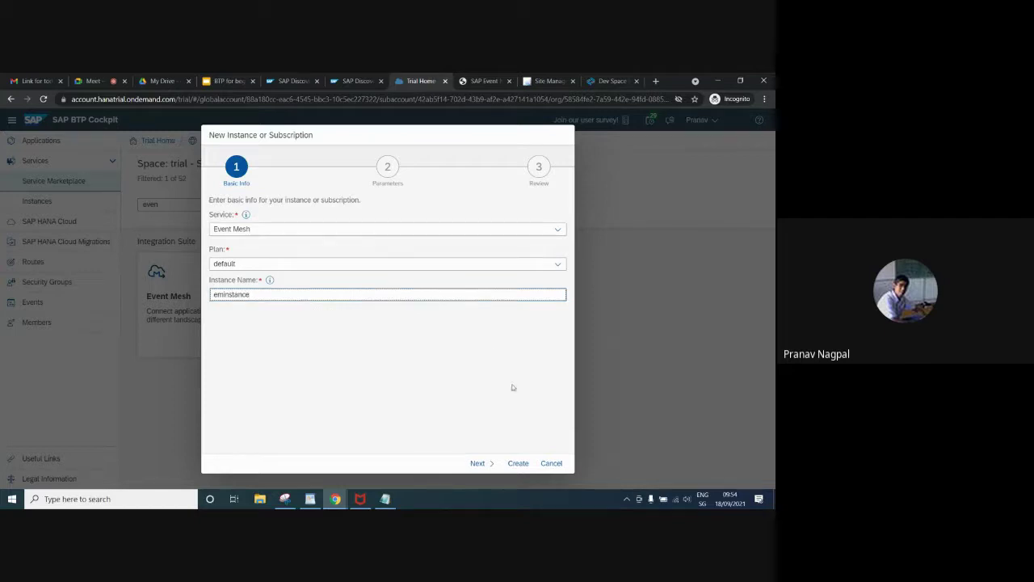
left_click(476, 464)
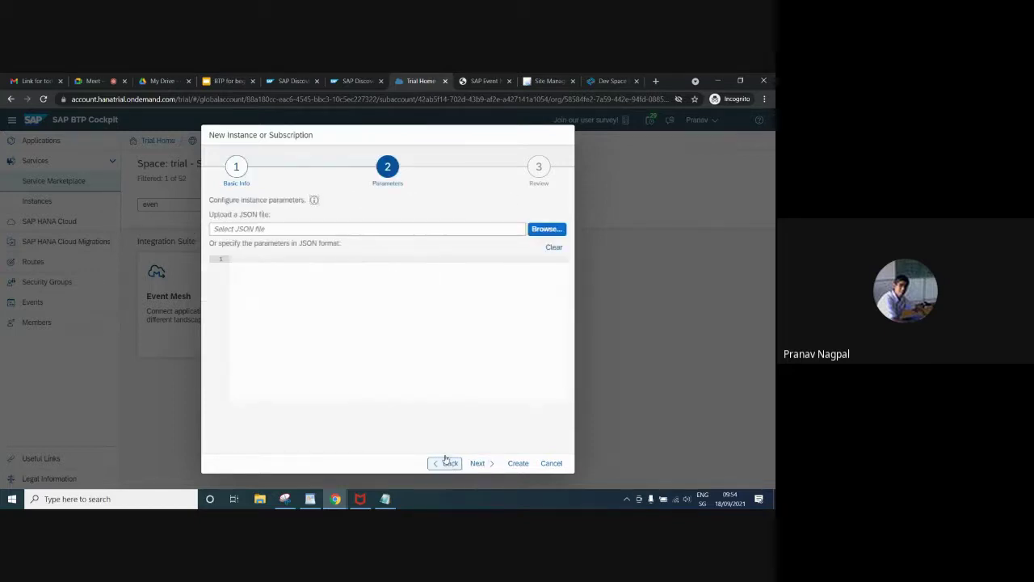
Copy the JSON parameters from Notepad and paste them into the Parameters editor
mouse_move(385, 498)
left_click(385, 457)
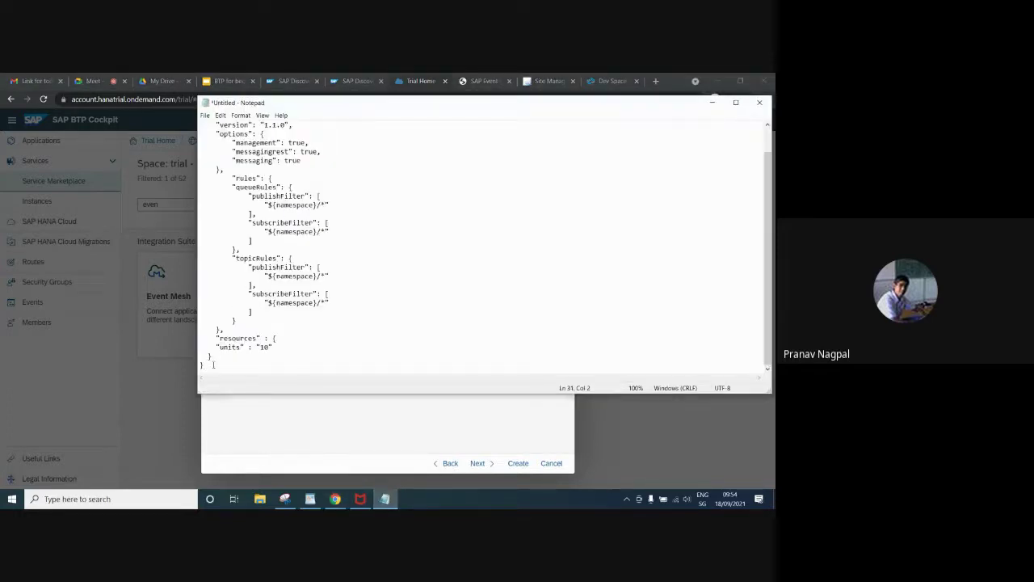
left_click_drag(212, 364, 184, 95)
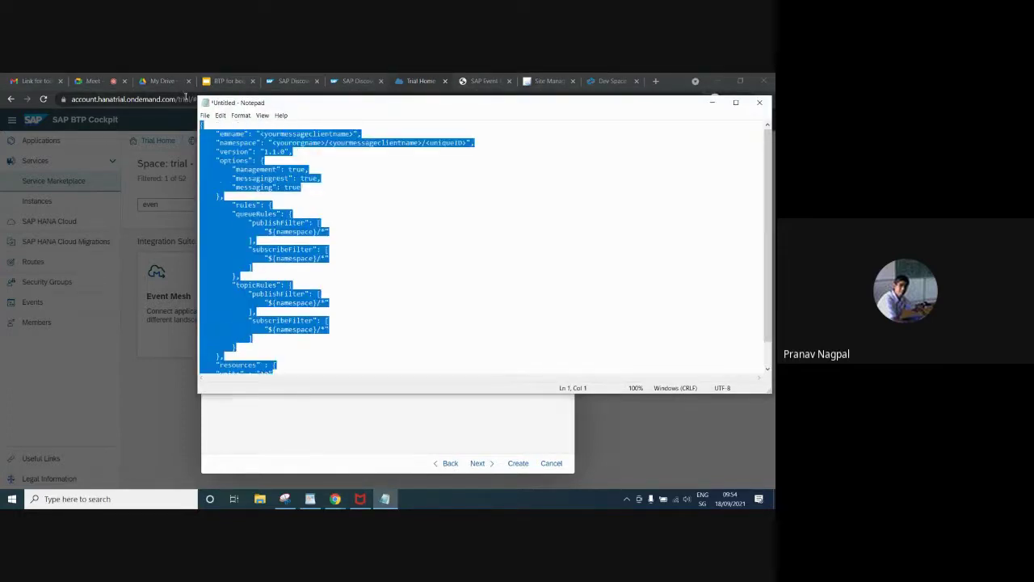
key("alt+Tab")
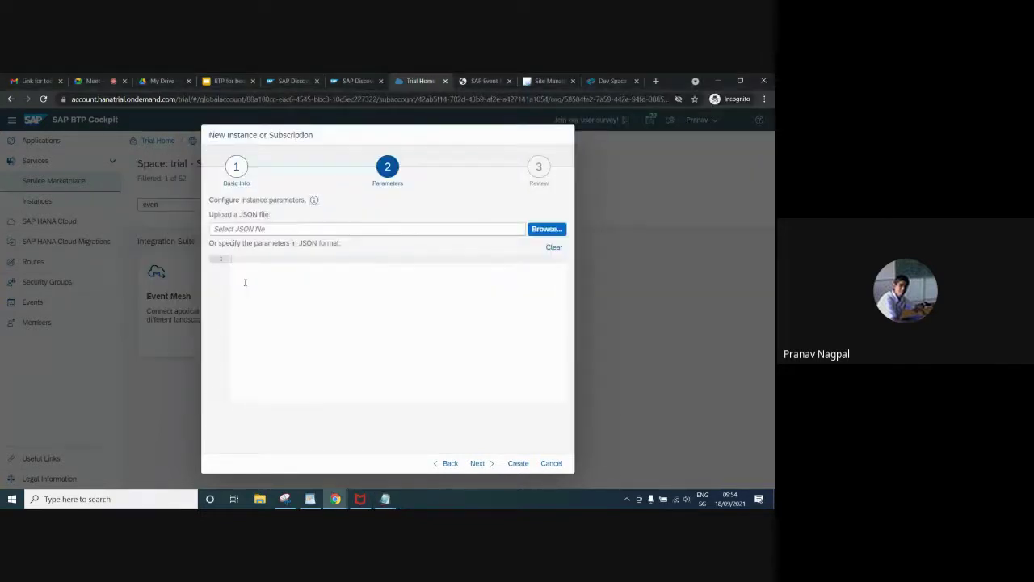
key("ctrl+v")
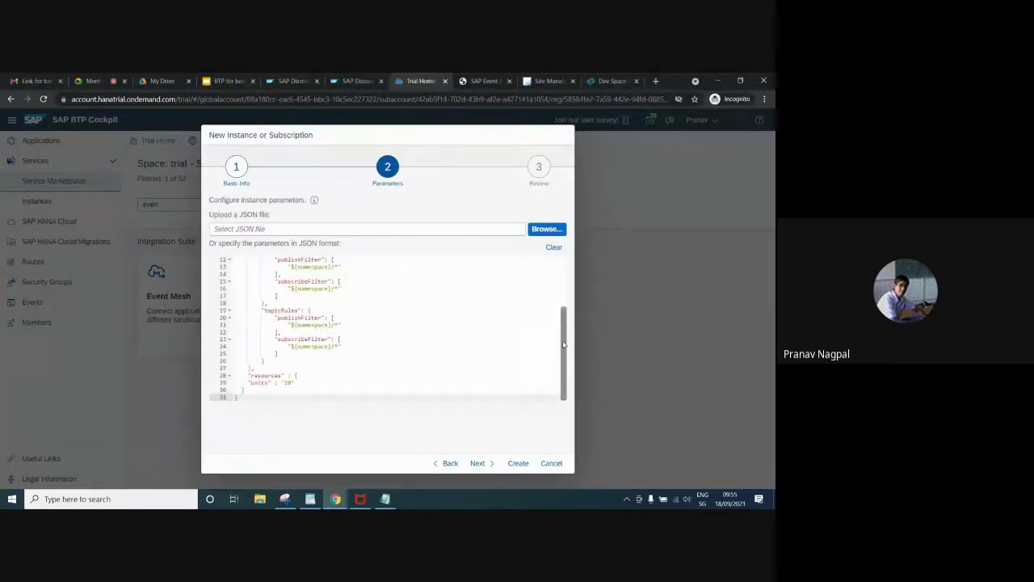
left_click_drag(563, 345, 559, 273)
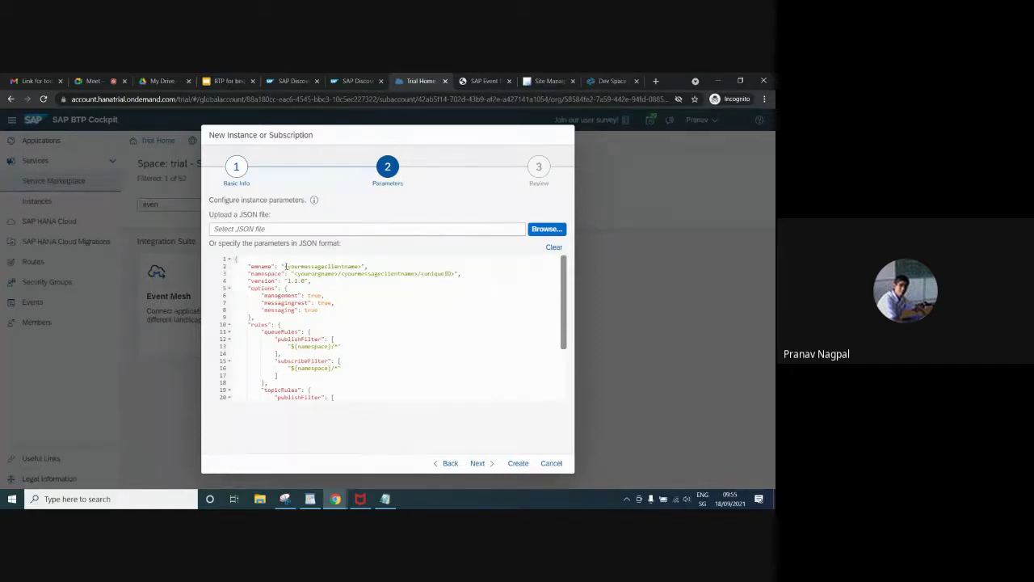
Replace the placeholders so emname is eminstance and namespace is trial/eminstance/demo
left_click_drag(285, 266, 360, 266)
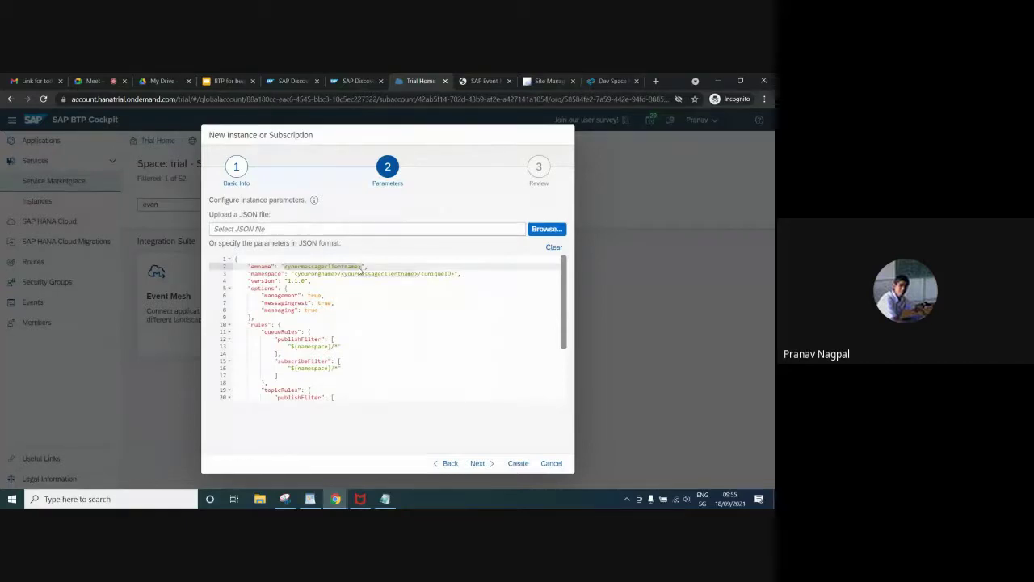
type("eminstance")
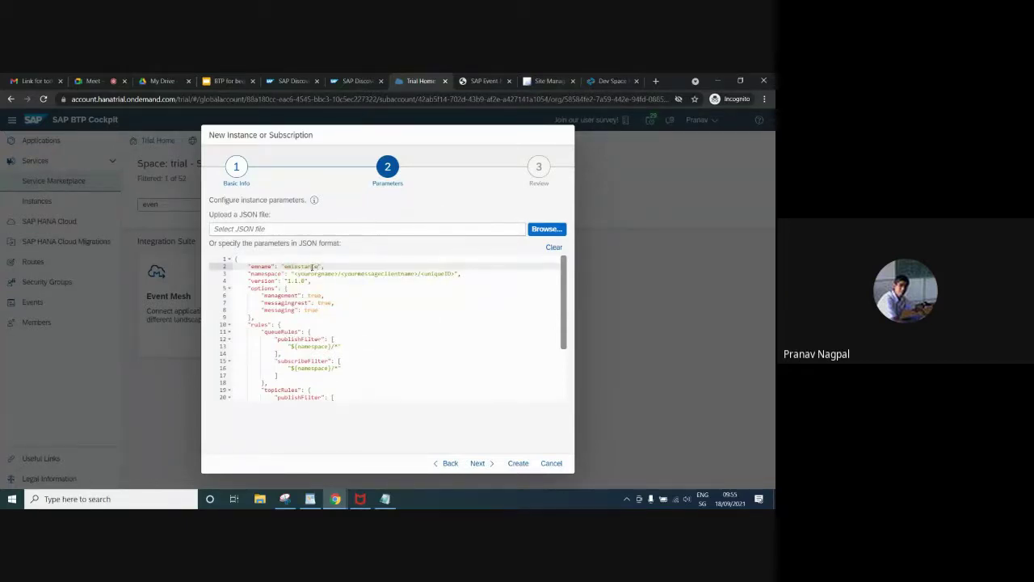
double_click(312, 267)
key("ctrl+c")
left_click_drag(340, 273, 418, 273)
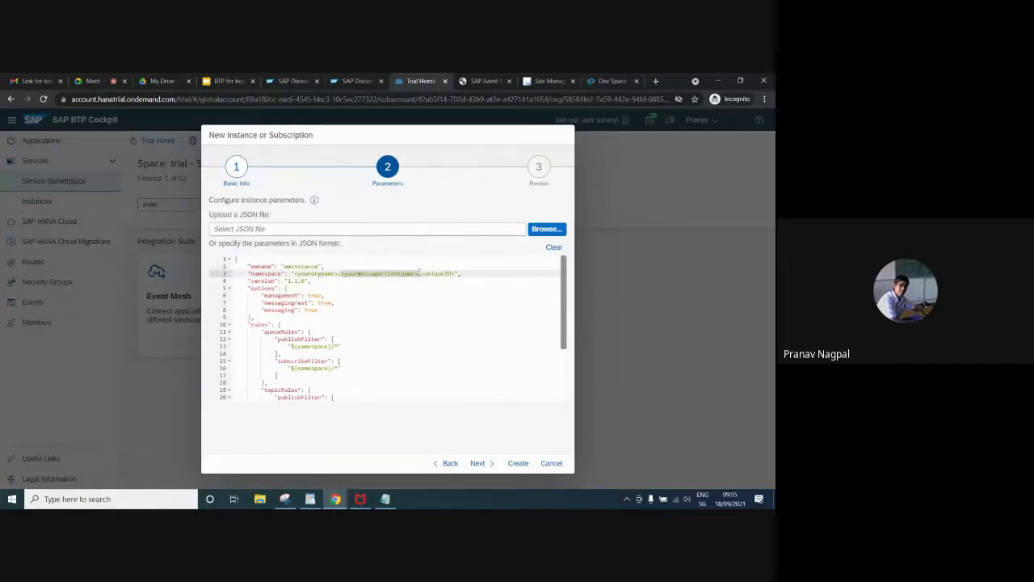
key("ctrl+v")
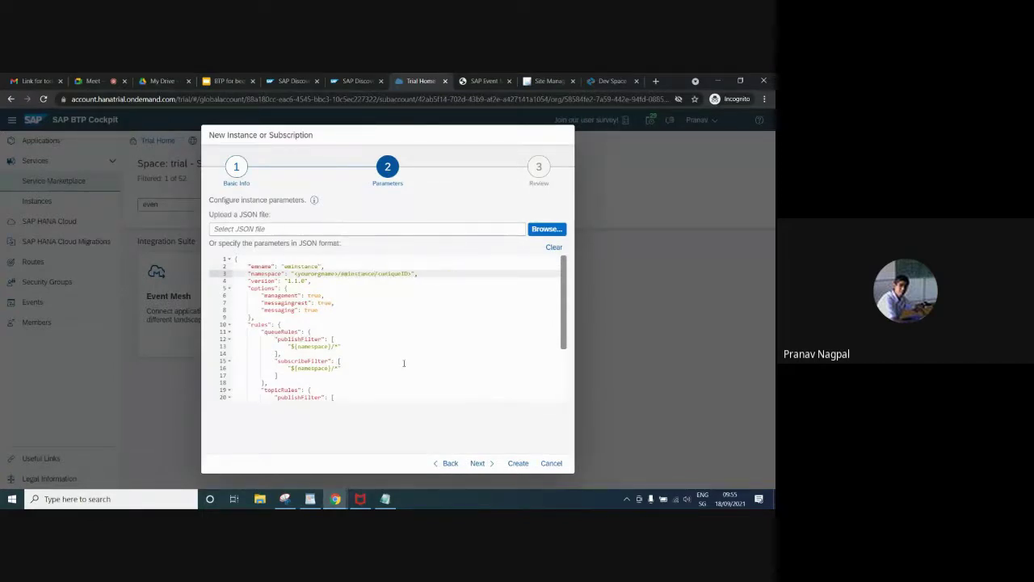
left_click_drag(377, 273, 412, 274)
type("dre")
left_click_drag(339, 273, 296, 273)
type("trial")
scroll(564, 305, "down", 5)
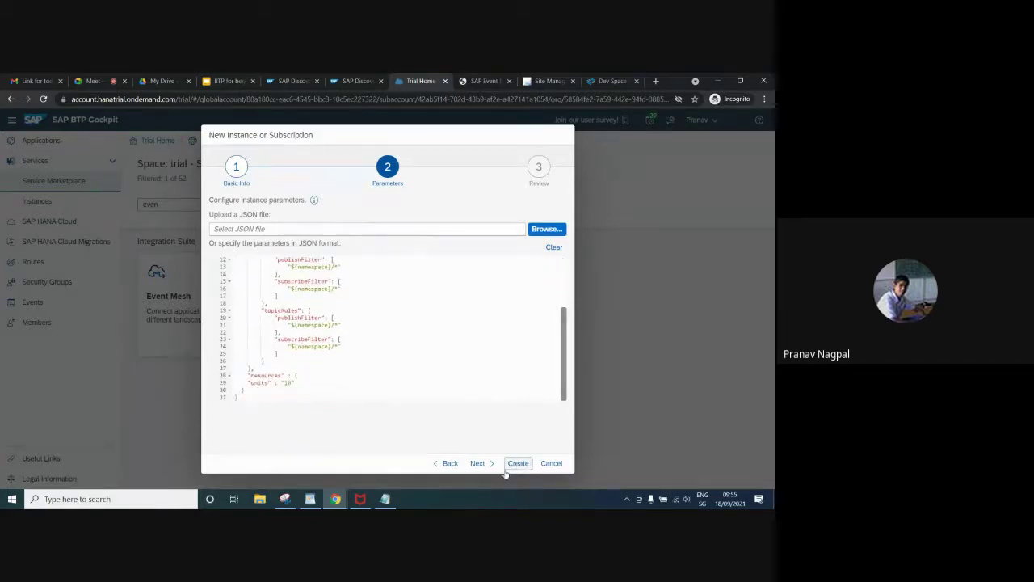
Create the Event Mesh instance, read the invalid service plan error details, and close the error
left_click(478, 463)
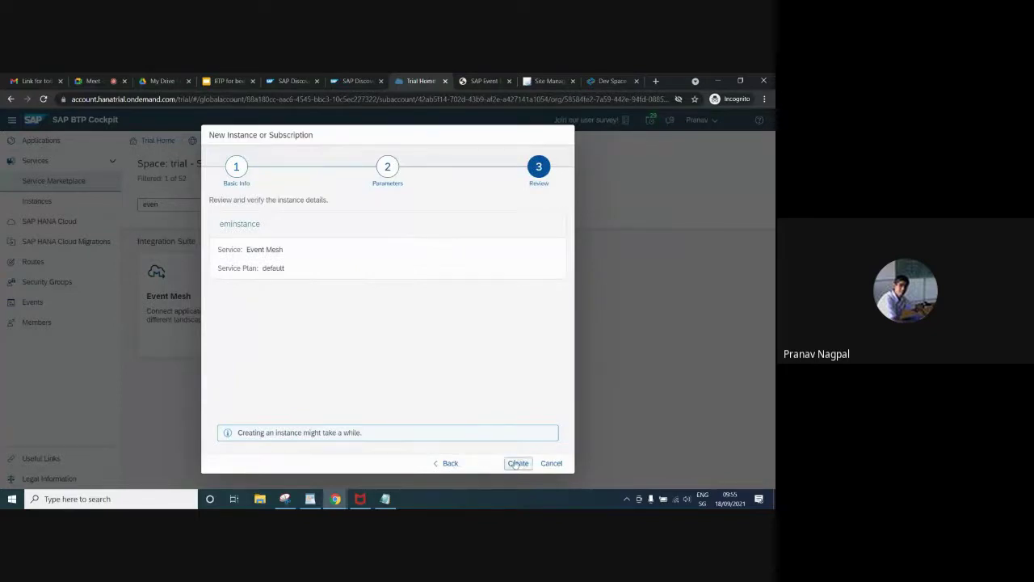
left_click(515, 462)
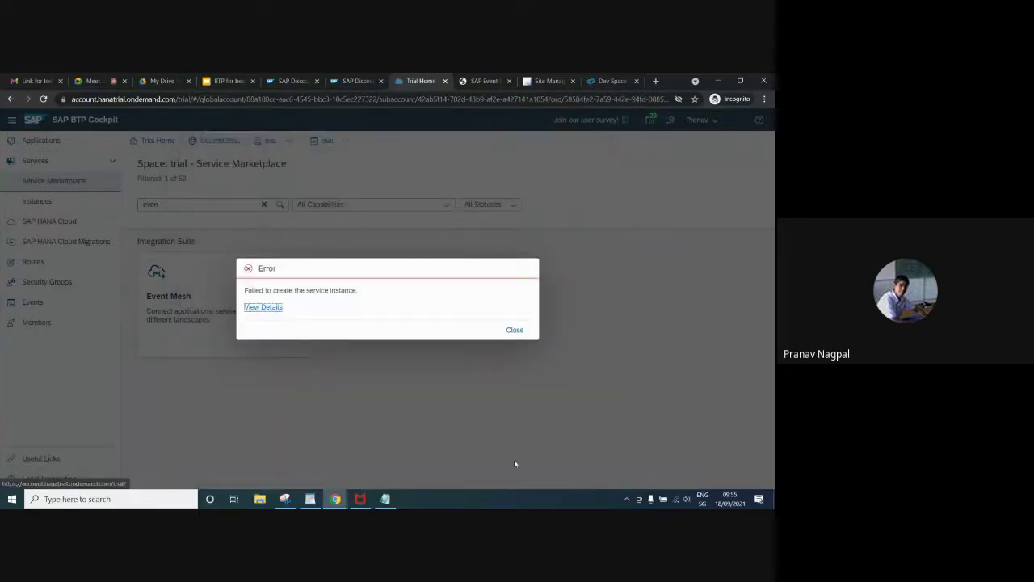
left_click(271, 308)
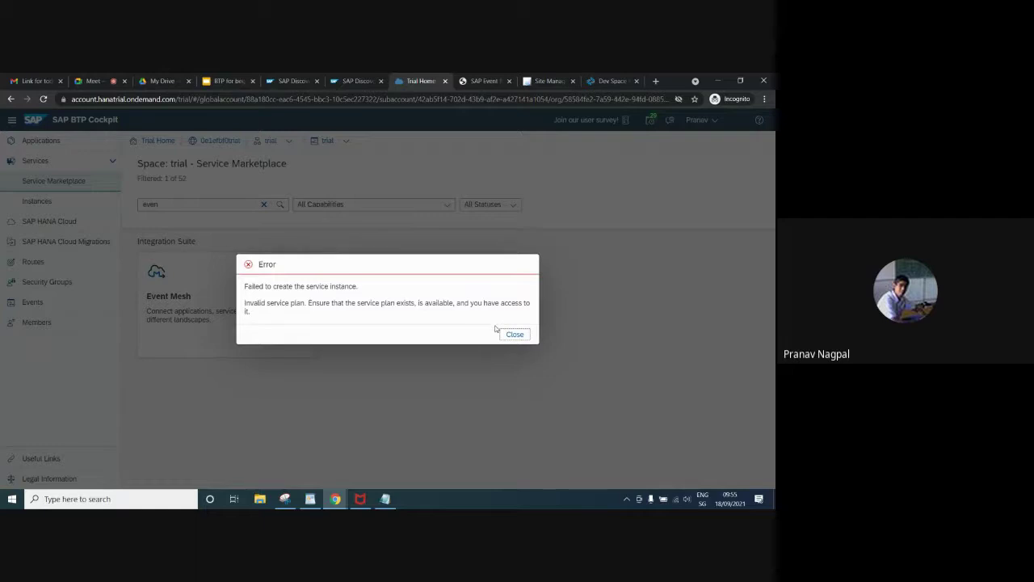
left_click(514, 334)
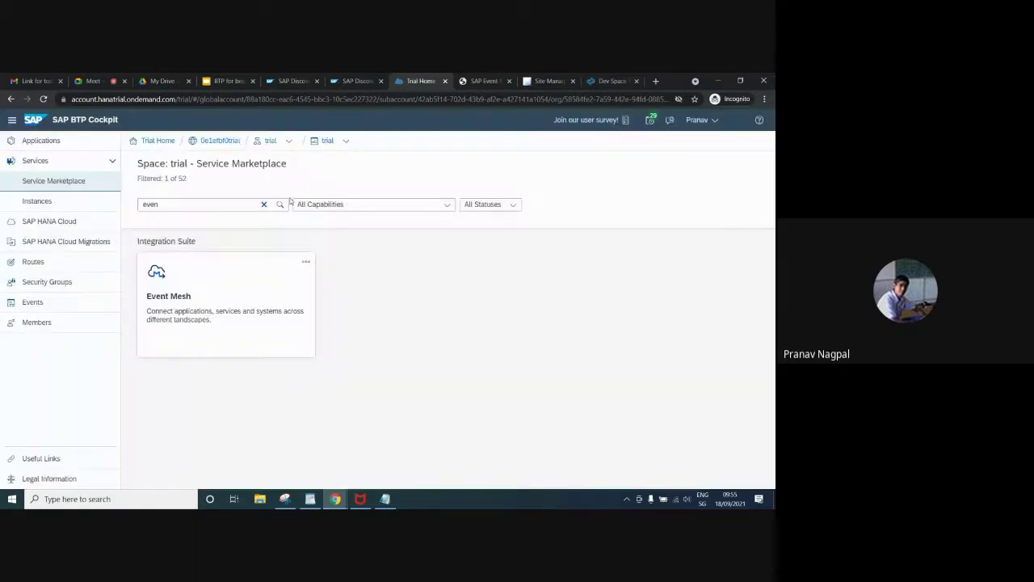
Navigate via the global account into the trial subaccount's Entitlements page
left_click(271, 142)
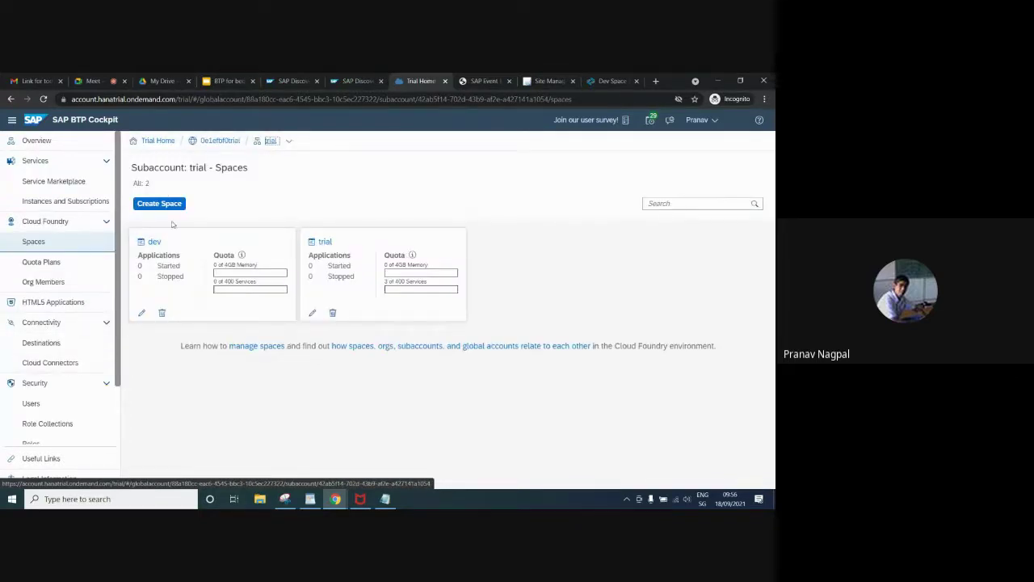
scroll(87, 380, "down", 1)
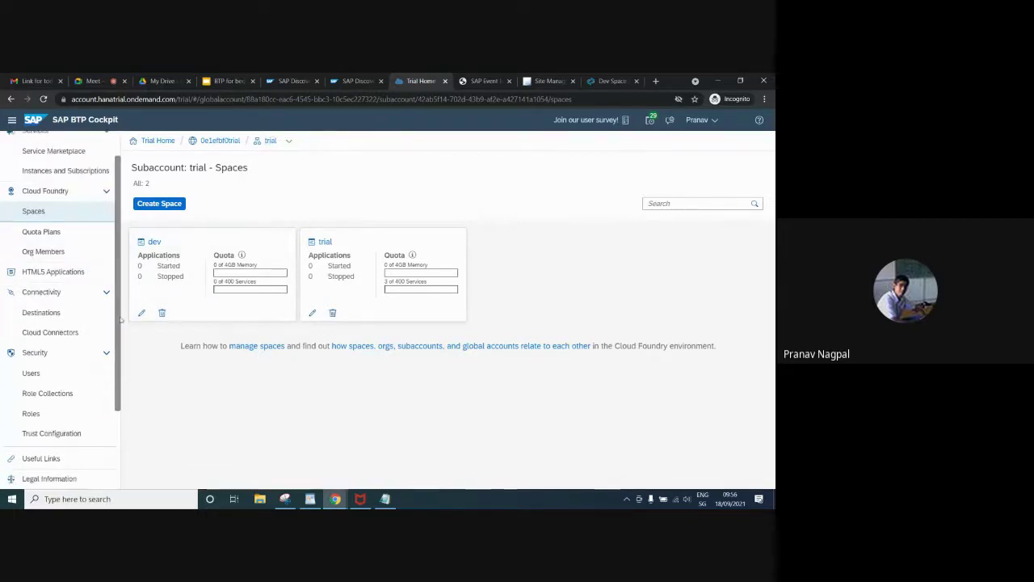
left_click(219, 142)
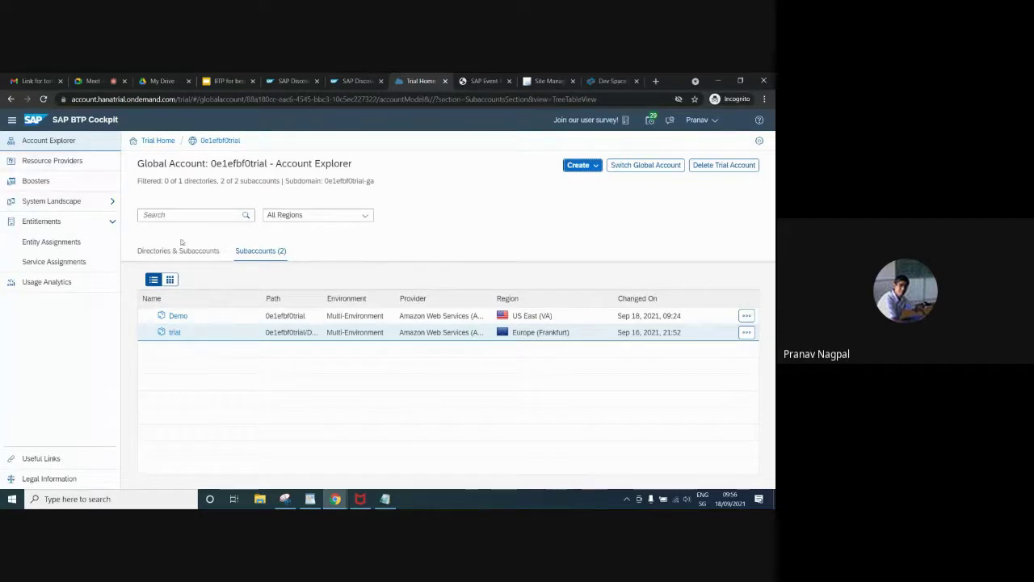
left_click(173, 338)
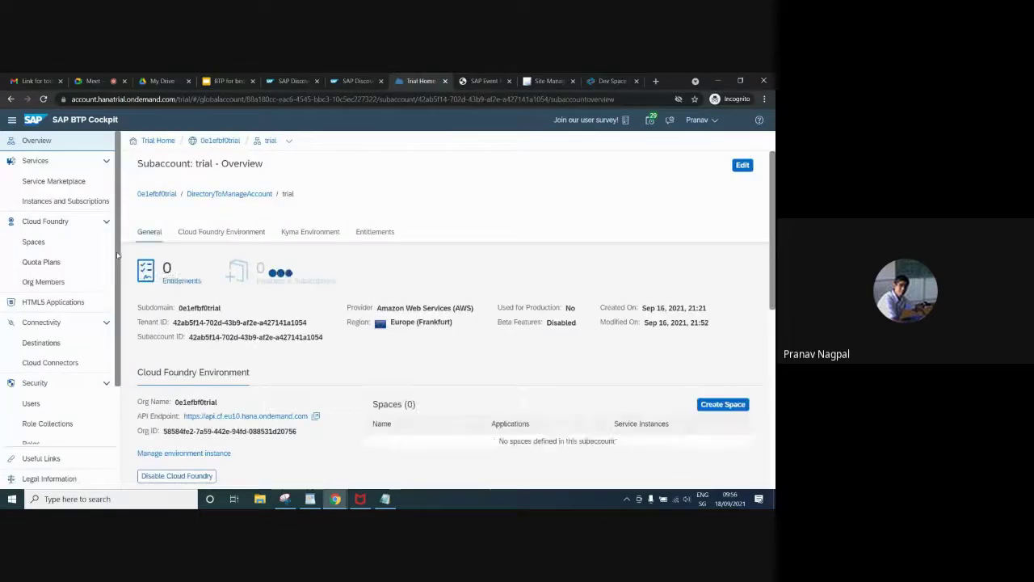
scroll(121, 323, "down", 2)
left_click(45, 413)
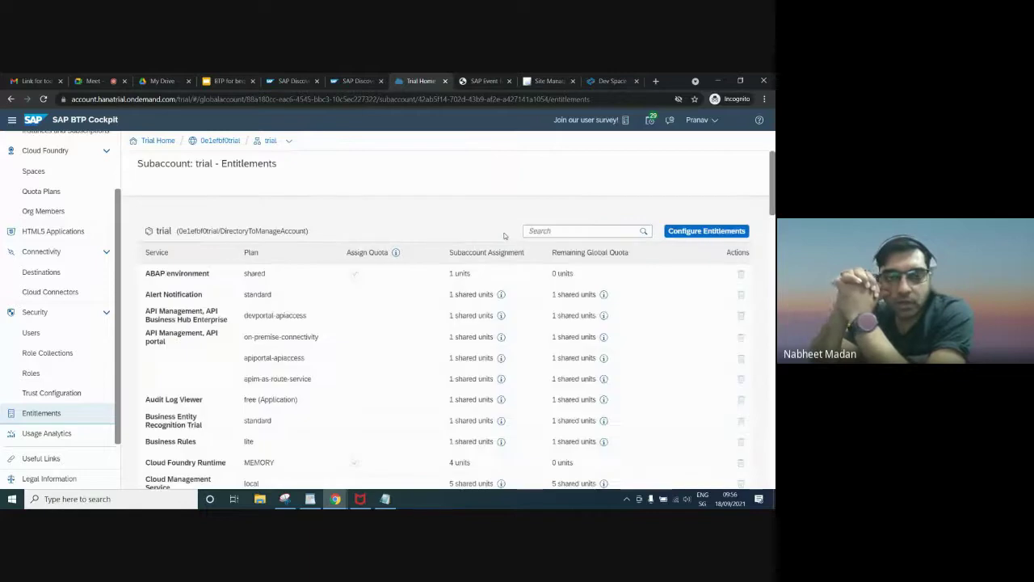
Search the entitlements for "even" to show Event Mesh's dev and standard plans
left_click(537, 233)
type("even")
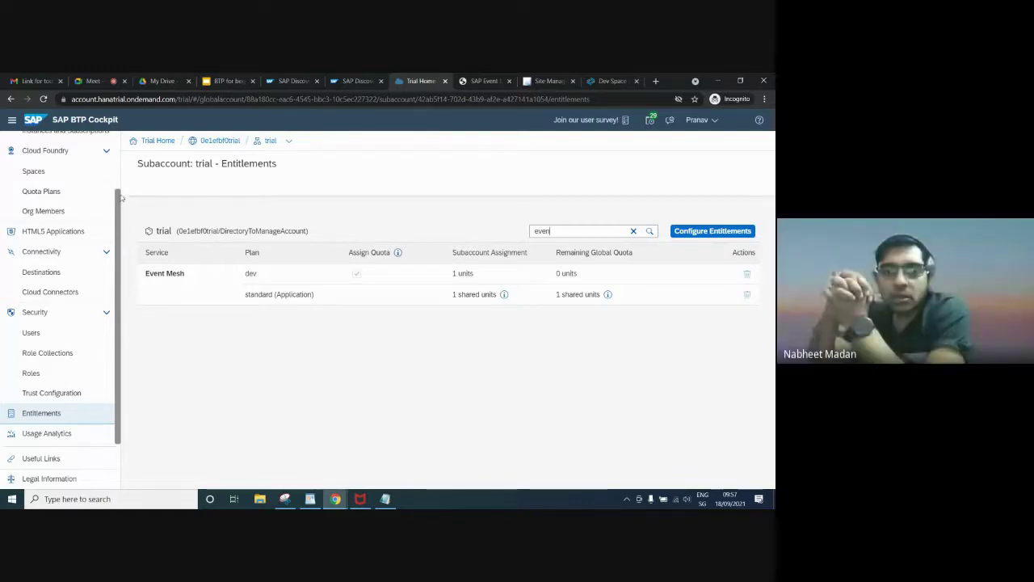
left_click_drag(119, 200, 113, 141)
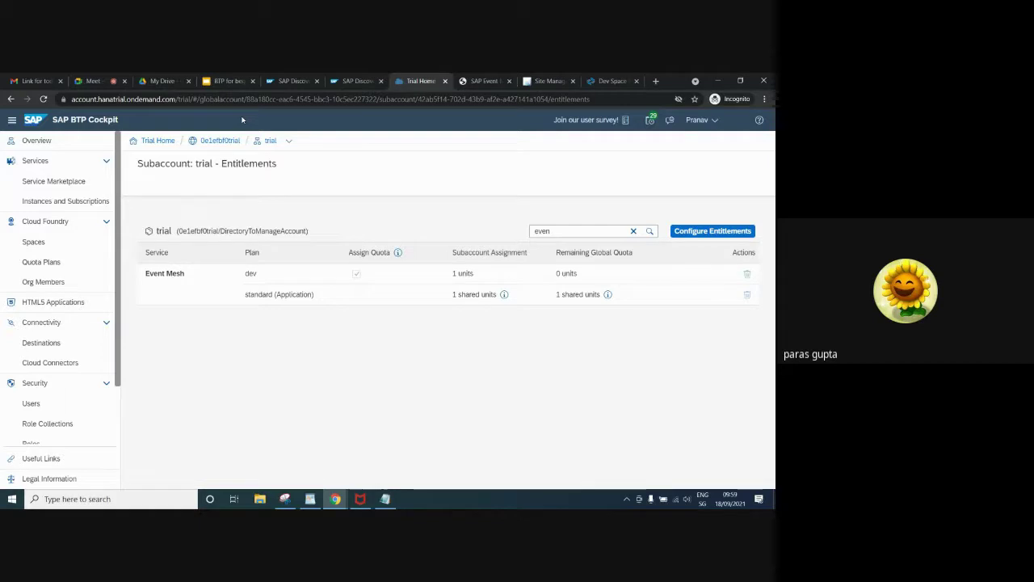
Show the global account's Directories & Subaccounts tab in graph view
left_click(219, 142)
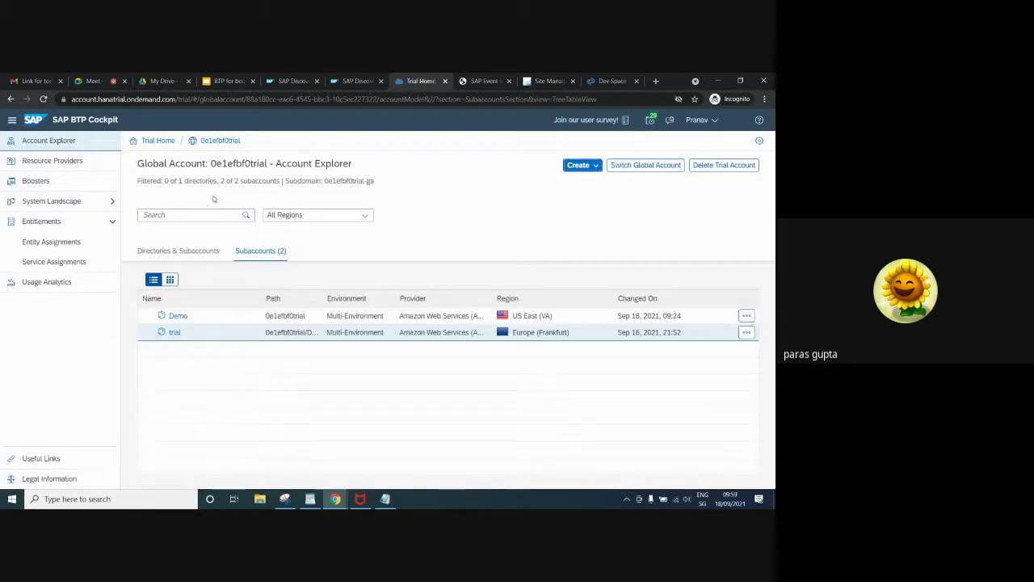
left_click(172, 251)
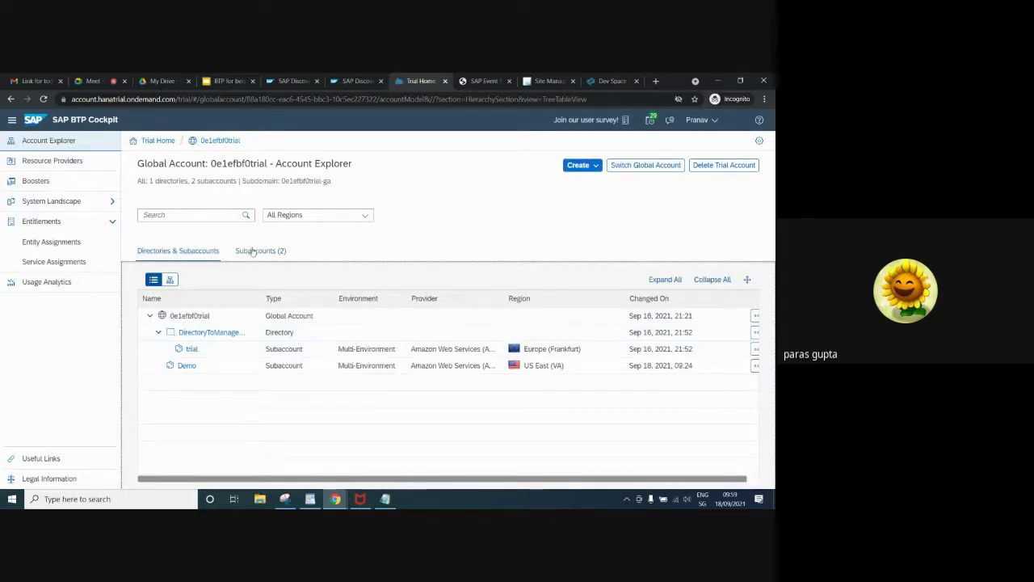
left_click(171, 279)
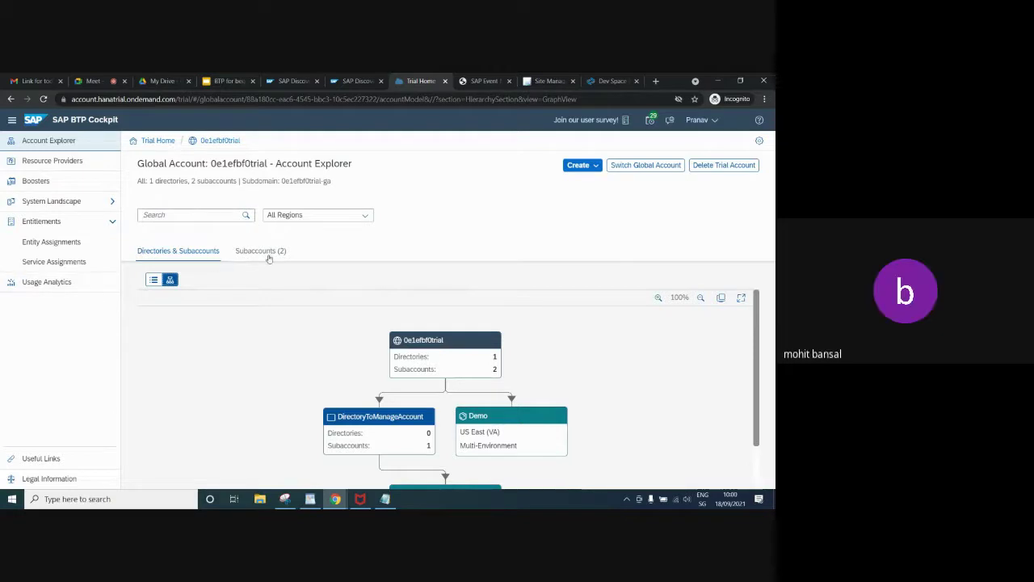
Filter the account graph to Europe (Frankfurt), then switch to the Google Meet tab
left_click(301, 216)
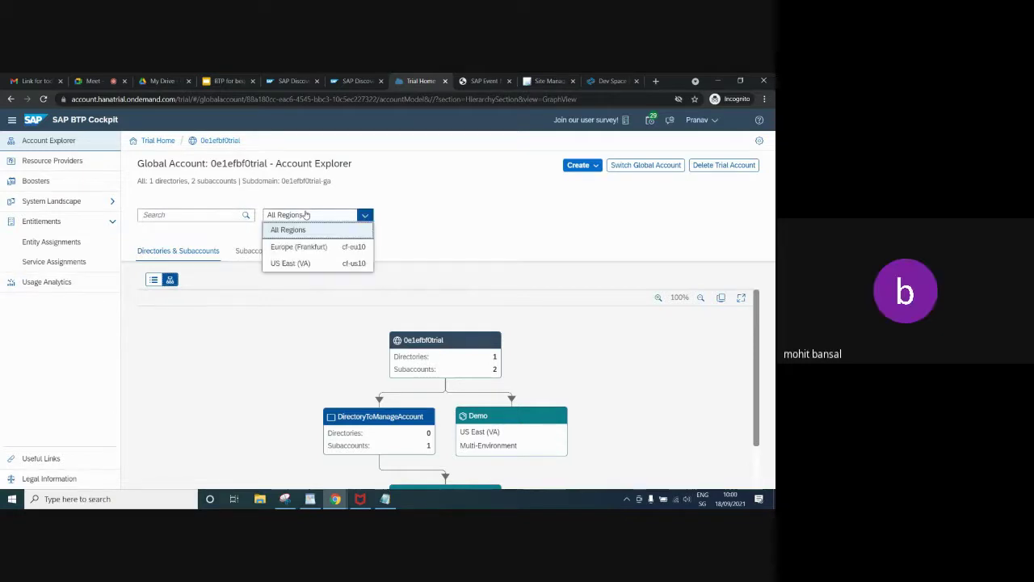
left_click(287, 250)
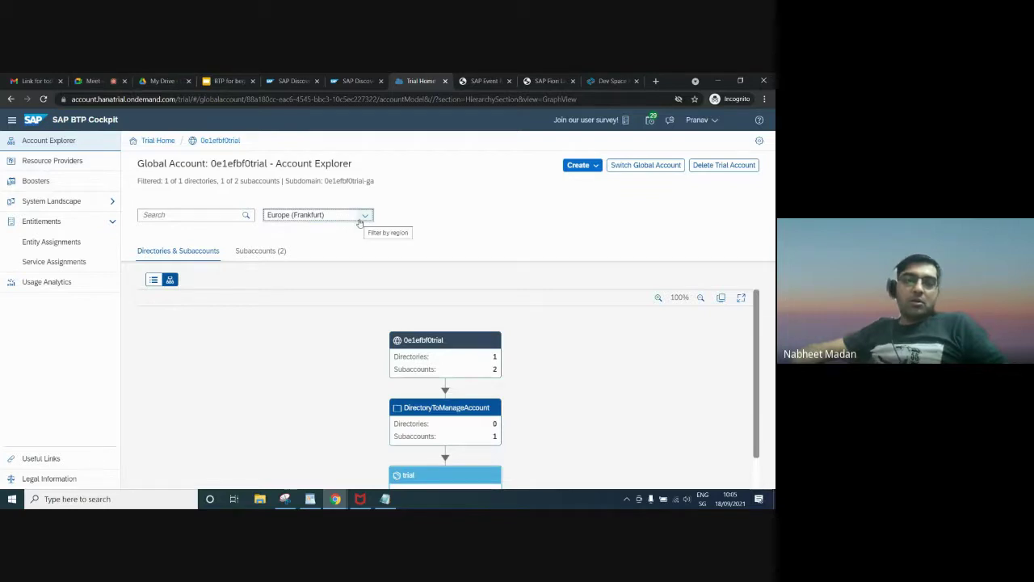
left_click(98, 76)
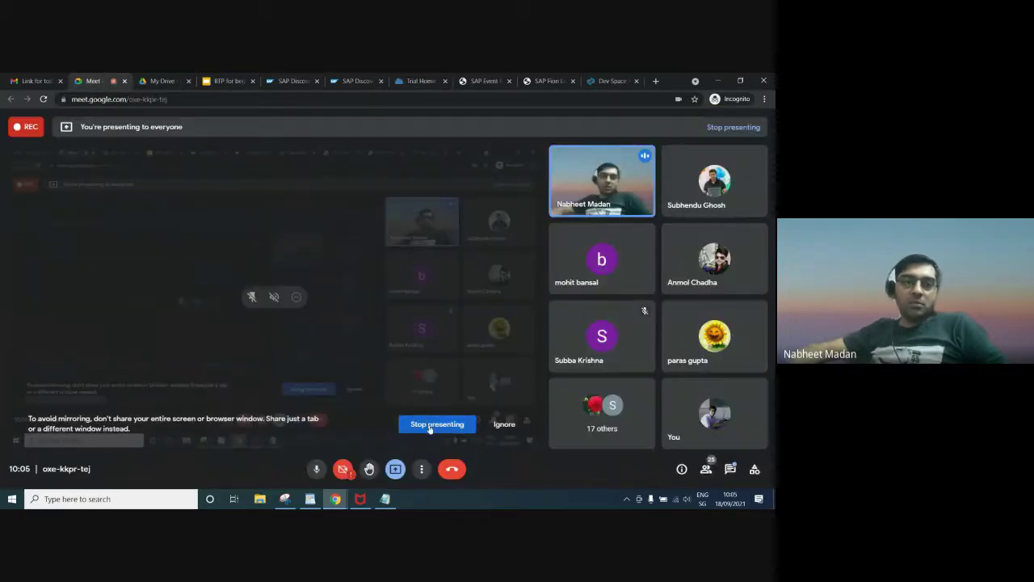